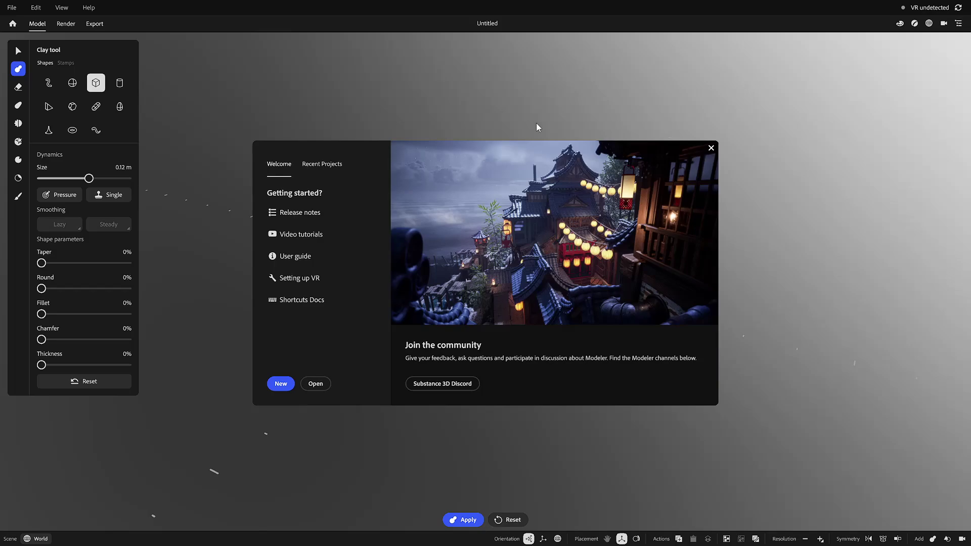
# Step: Dismiss the welcome screen, add a new primitive container to the scene and show the Outliner
pyautogui.click(481, 113)
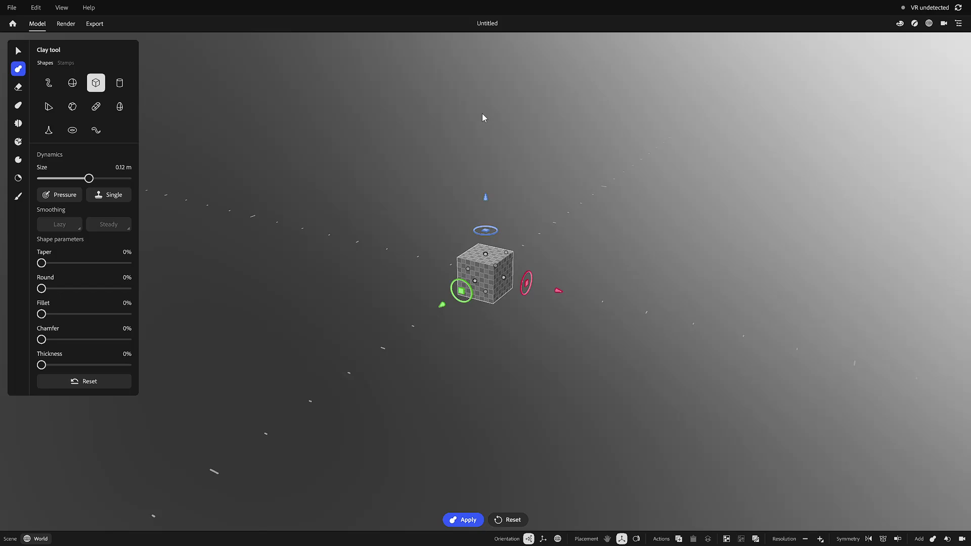
pyautogui.click(947, 539)
pyautogui.click(907, 468)
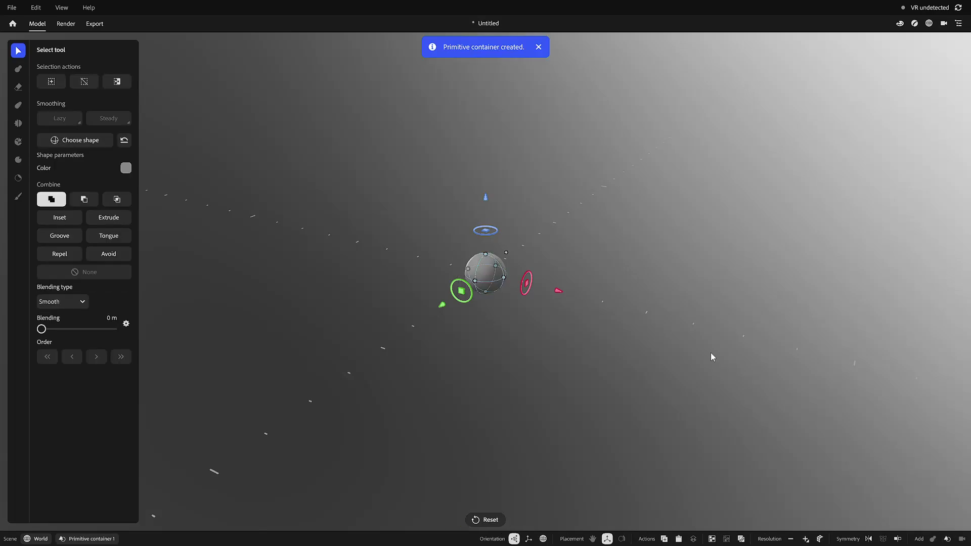
pyautogui.click(958, 24)
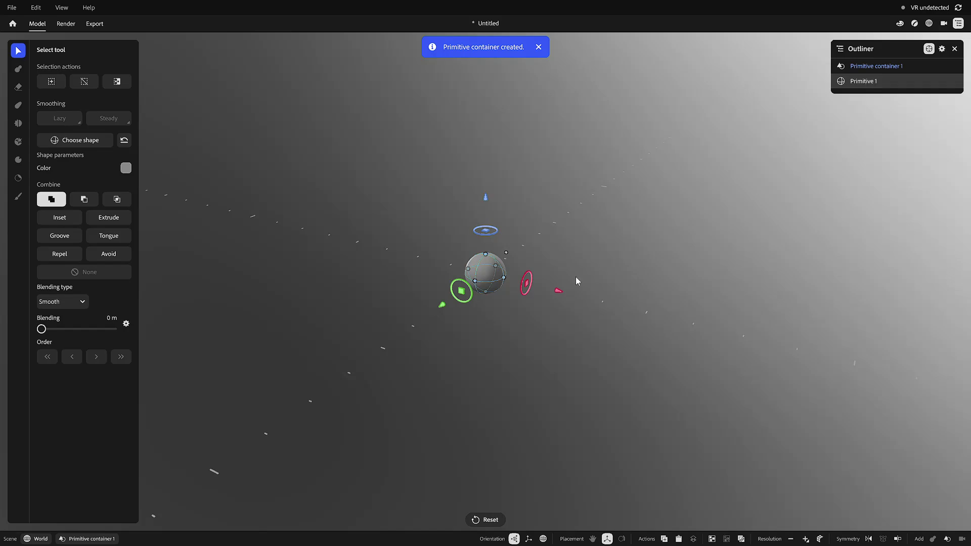
# Step: Change the shape of the sphere primitive to a cube
pyautogui.scroll(5, 515, 291)
pyautogui.keyDown('alt'); pyautogui.moveTo(531, 334); pyautogui.dragTo(511, 345); pyautogui.keyUp('alt')
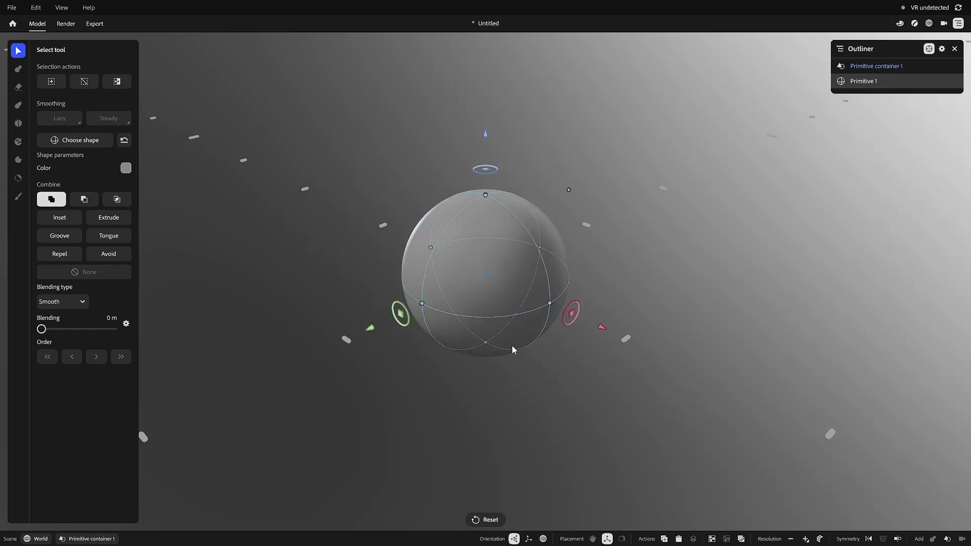
pyautogui.moveTo(511, 345); pyautogui.dragTo(498, 229, button='middle')
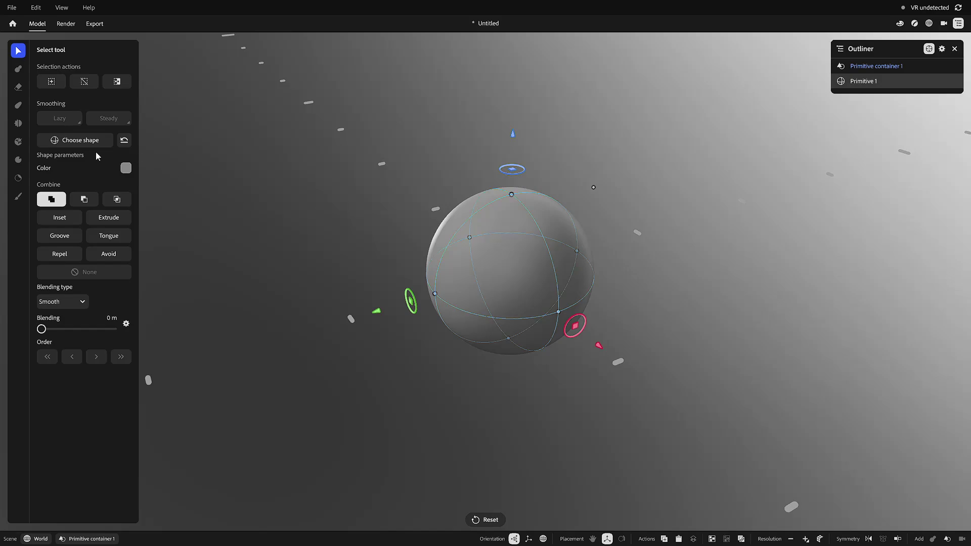
pyautogui.click(74, 141)
pyautogui.click(78, 161)
pyautogui.click(83, 141)
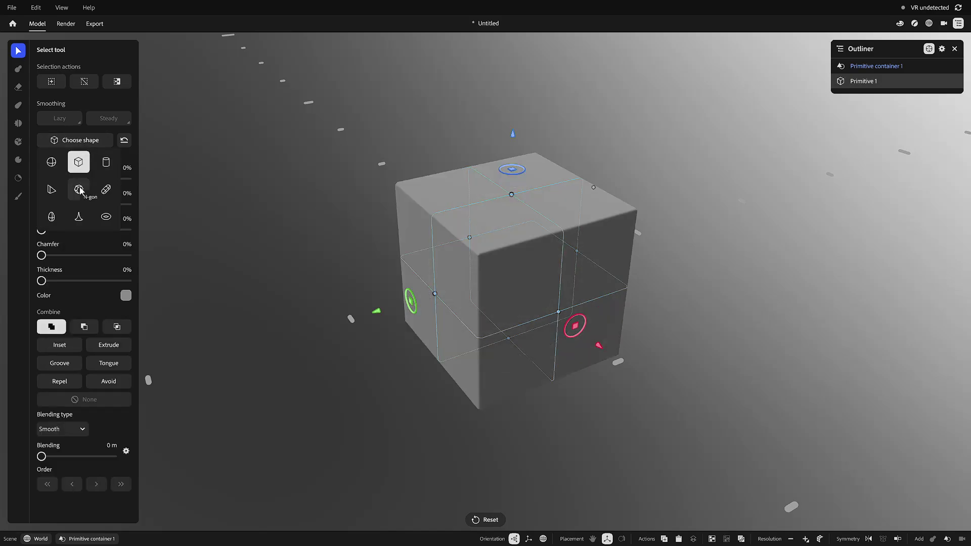
# Step: Set the cube's Fillet to 36% and Round to 34%, keeping Chamfer at 0%
pyautogui.click(72, 255)
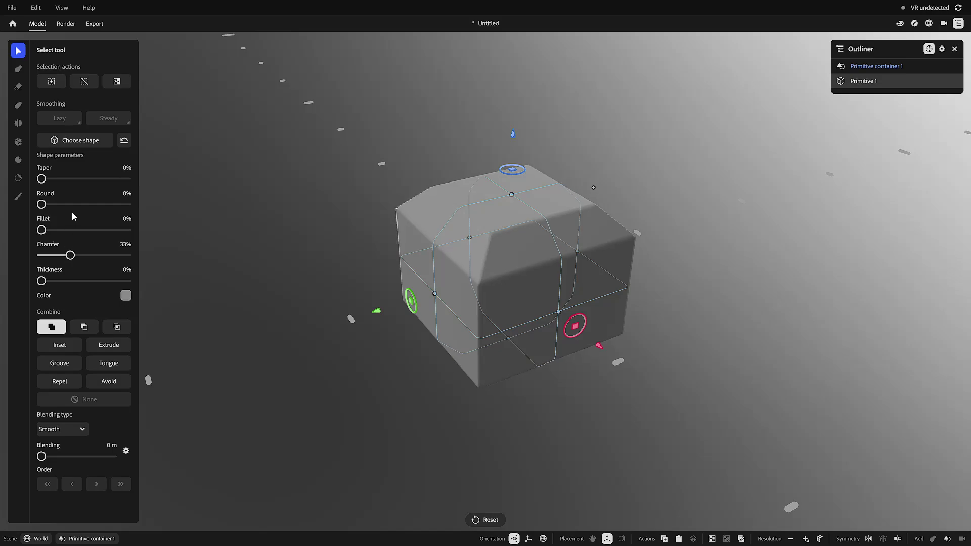
pyautogui.moveTo(65, 254); pyautogui.dragTo(42, 256)
pyautogui.click(72, 229)
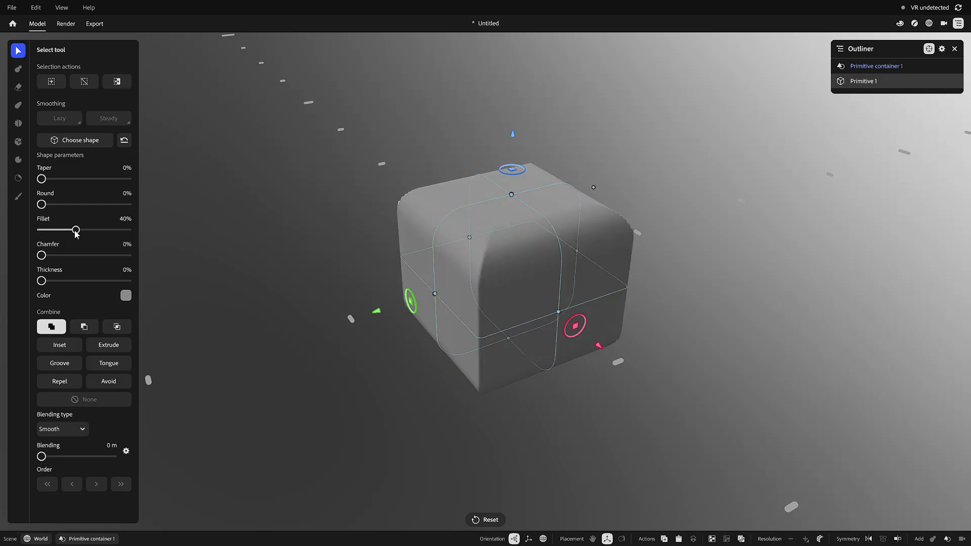
pyautogui.click(74, 204)
pyautogui.moveTo(74, 205); pyautogui.dragTo(70, 205)
# Step: Stretch the rounded cube lengthwise into a long block and make it slightly taller
pyautogui.scroll(-3, 419, 331)
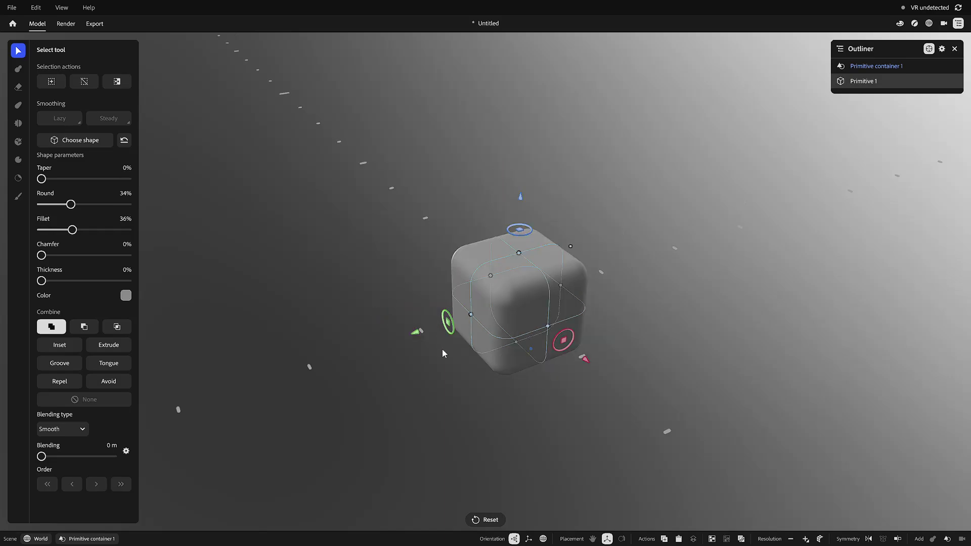
pyautogui.keyDown('alt'); pyautogui.moveTo(441, 349); pyautogui.dragTo(507, 315); pyautogui.keyUp('alt')
pyautogui.keyDown('alt'); pyautogui.moveTo(506, 315); pyautogui.dragTo(516, 290, button='middle'); pyautogui.keyUp('alt')
pyautogui.moveTo(491, 267); pyautogui.dragTo(362, 308)
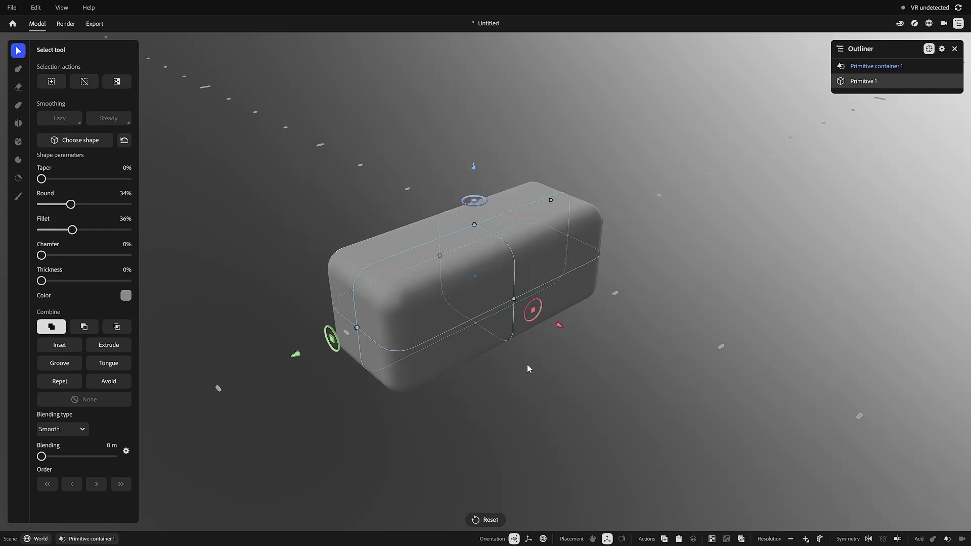
pyautogui.moveTo(527, 364); pyautogui.dragTo(539, 298, button='middle')
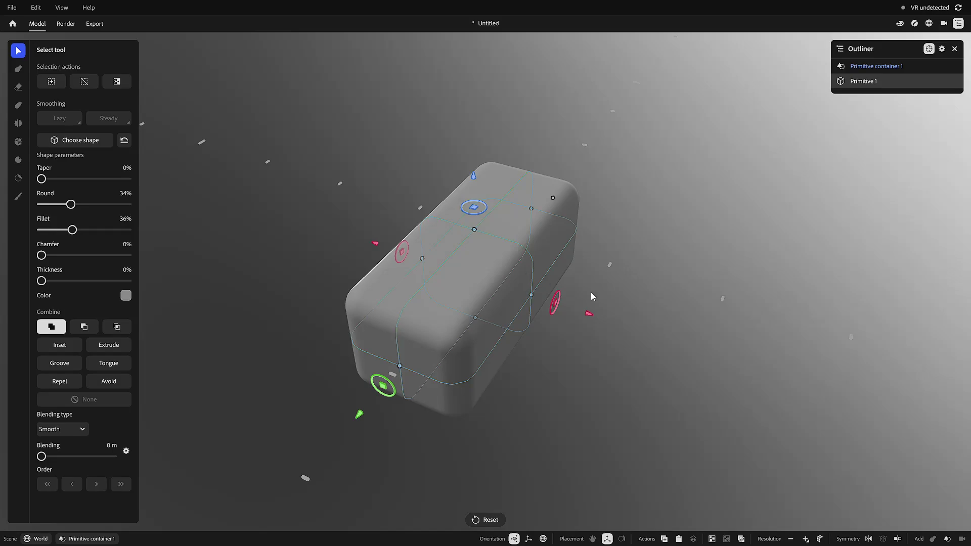
pyautogui.moveTo(593, 296); pyautogui.dragTo(582, 302, button='middle')
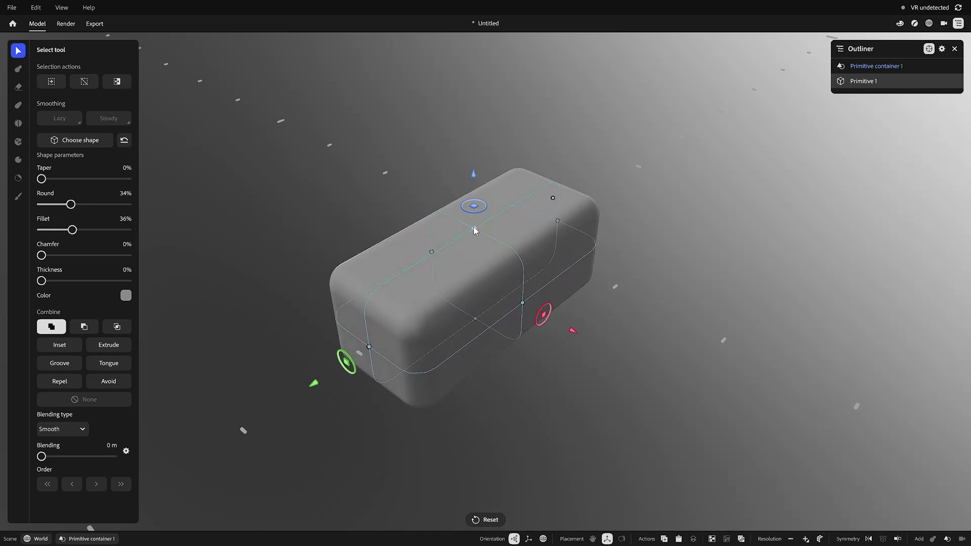
pyautogui.moveTo(477, 228); pyautogui.dragTo(483, 214)
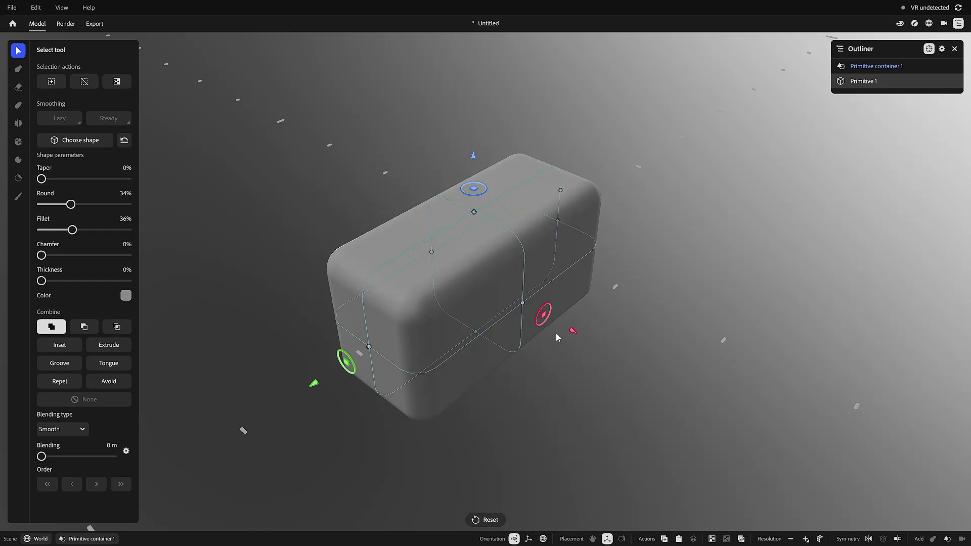
# Step: Duplicate the long block and offset the copy lengthwise and upward so it overlaps the original as a step
pyautogui.hotkey('ctrl', 'd')
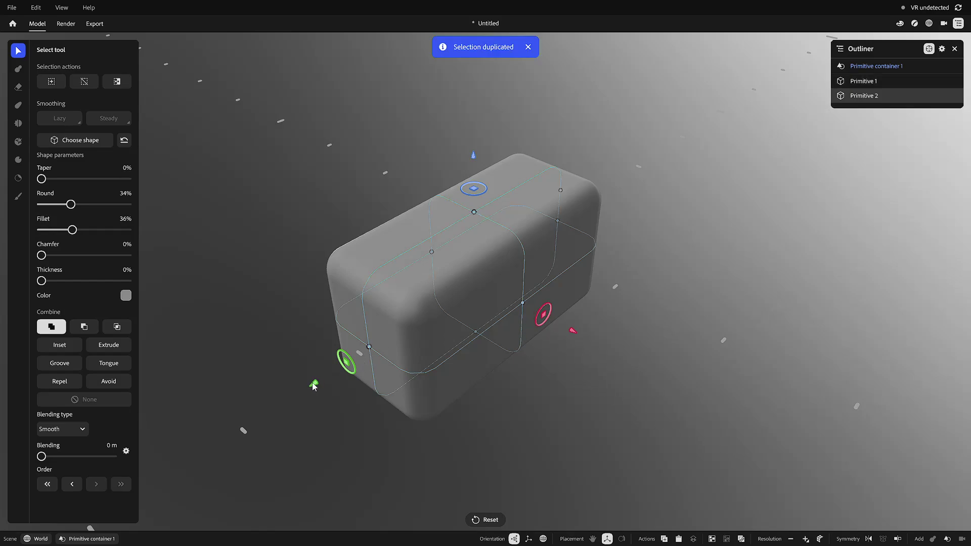
pyautogui.moveTo(314, 383); pyautogui.dragTo(395, 341)
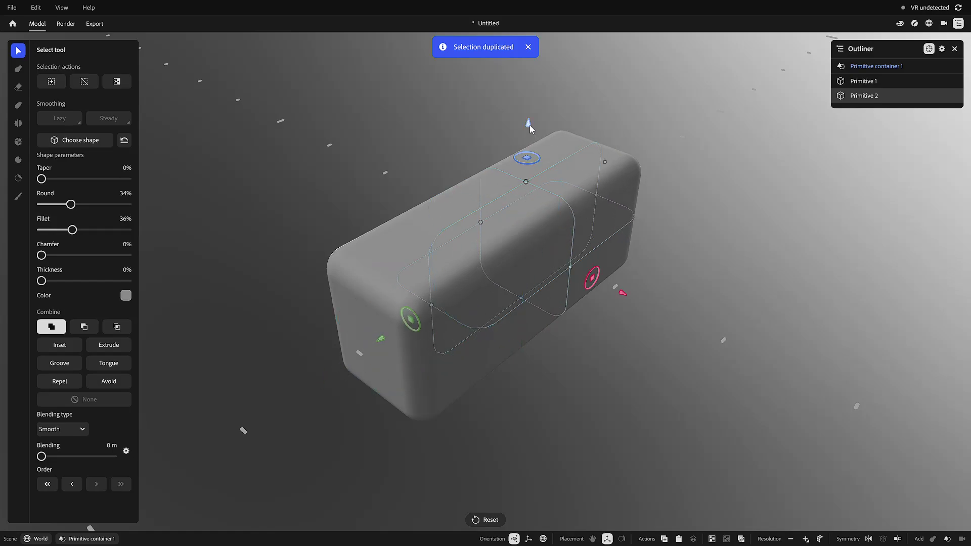
pyautogui.moveTo(529, 125); pyautogui.dragTo(531, 81)
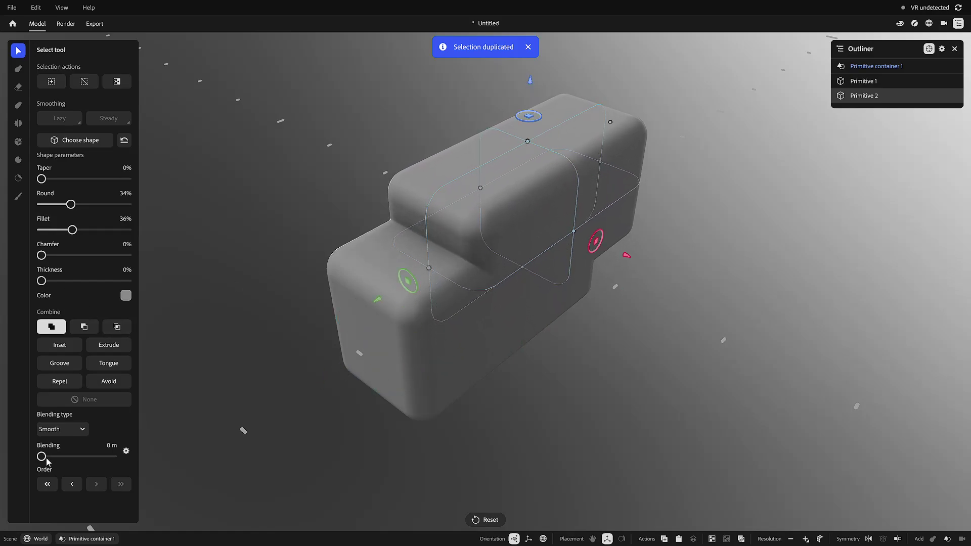
# Step: Set the upper block's Blending to 5.22 mm and widen it slightly beyond the lower block
pyautogui.moveTo(42, 457); pyautogui.dragTo(51, 458)
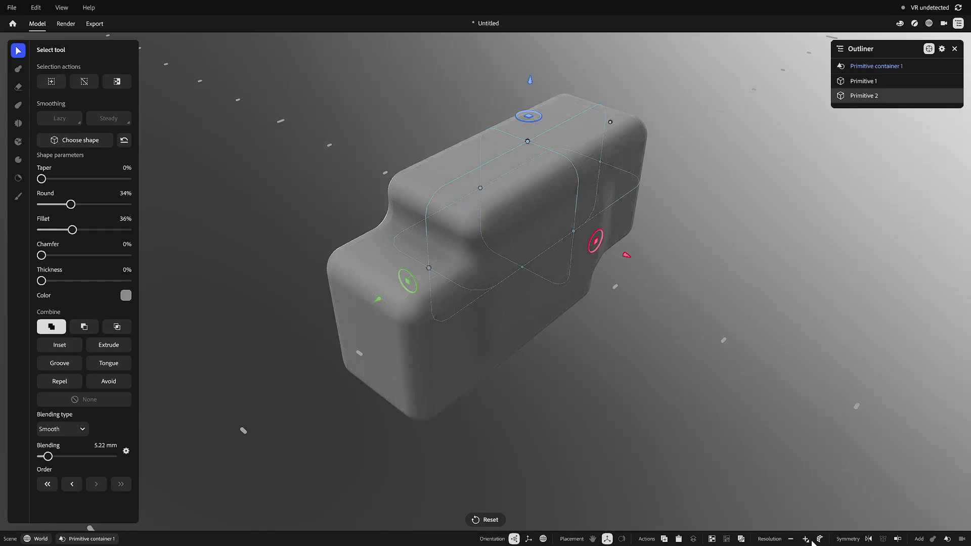
pyautogui.click(791, 540)
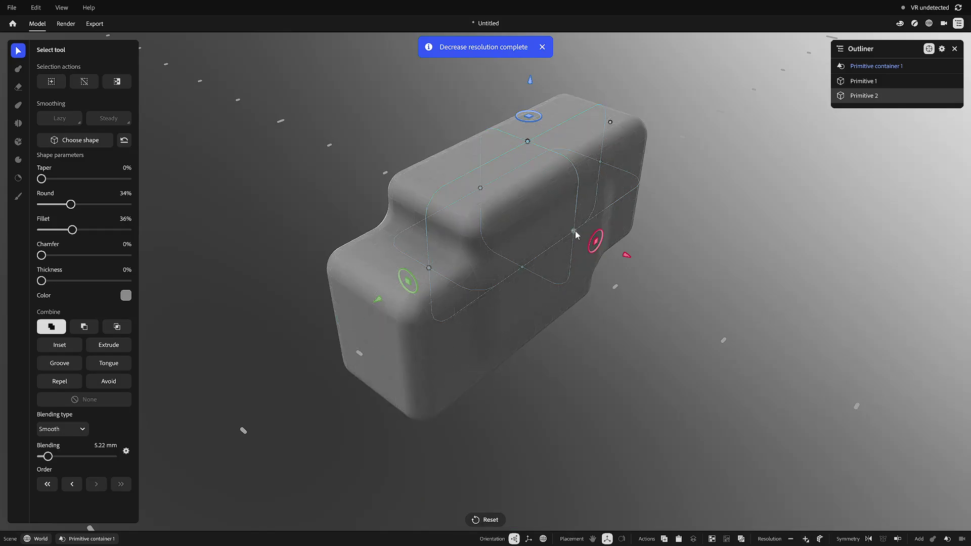
pyautogui.moveTo(575, 234)
pyautogui.mouseDown()
pyautogui.moveTo(596, 241)
pyautogui.moveTo(589, 237)
pyautogui.mouseUp()
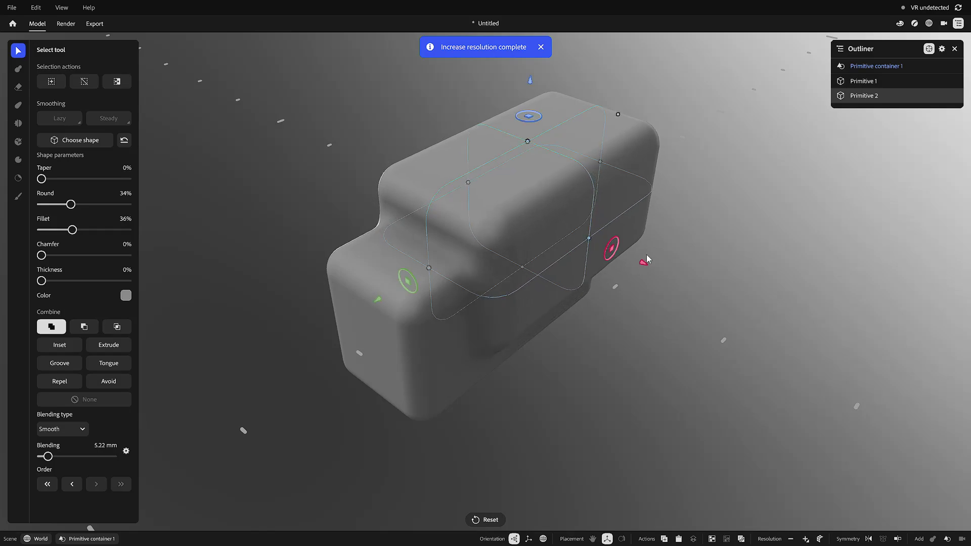
# Step: Duplicate the upper block, raise the copy above it and narrow the copy's width
pyautogui.hotkey('ctrl', 'd')
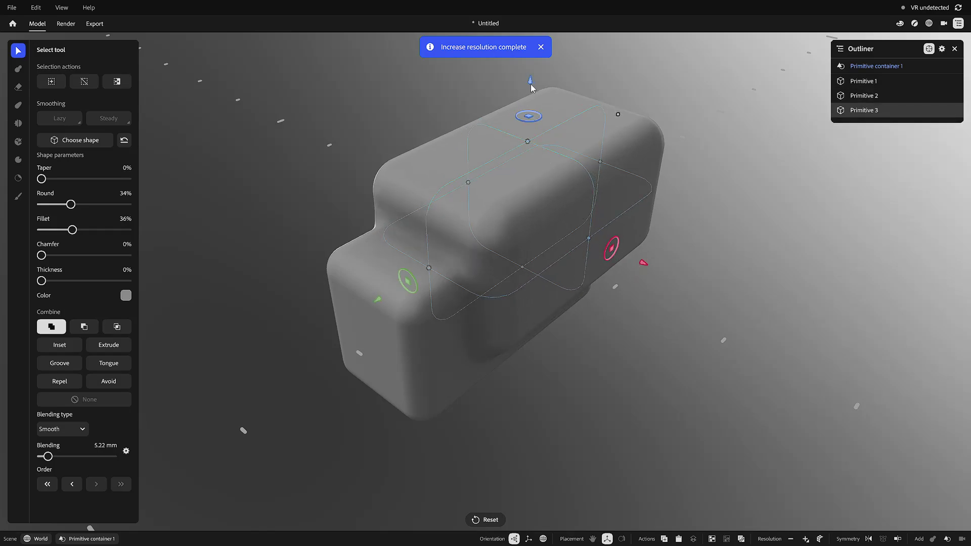
pyautogui.moveTo(530, 81); pyautogui.dragTo(538, 21)
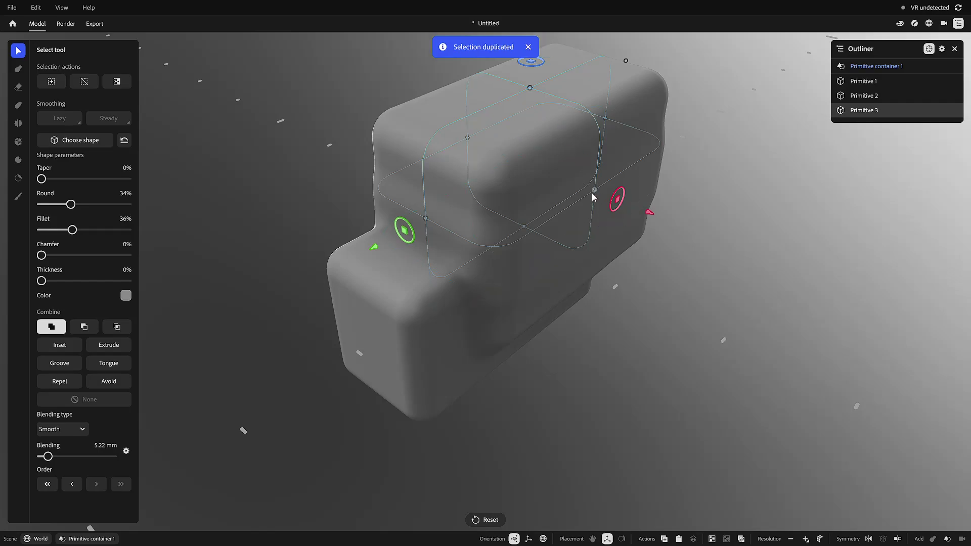
pyautogui.moveTo(593, 194); pyautogui.dragTo(561, 181)
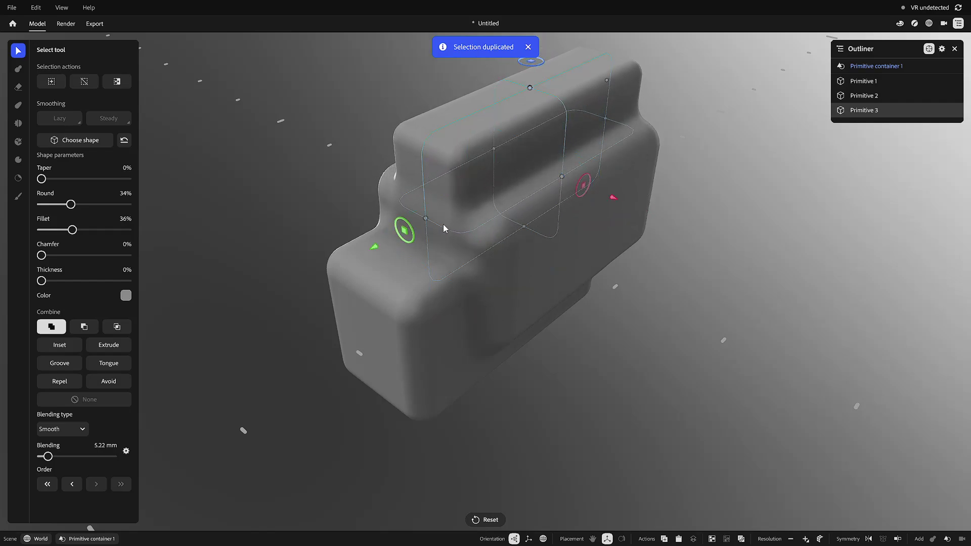
# Step: Carve the narrow top block out of the body, raise its underside for a shallower channel and set Blending to 3.44 mm
pyautogui.click(84, 326)
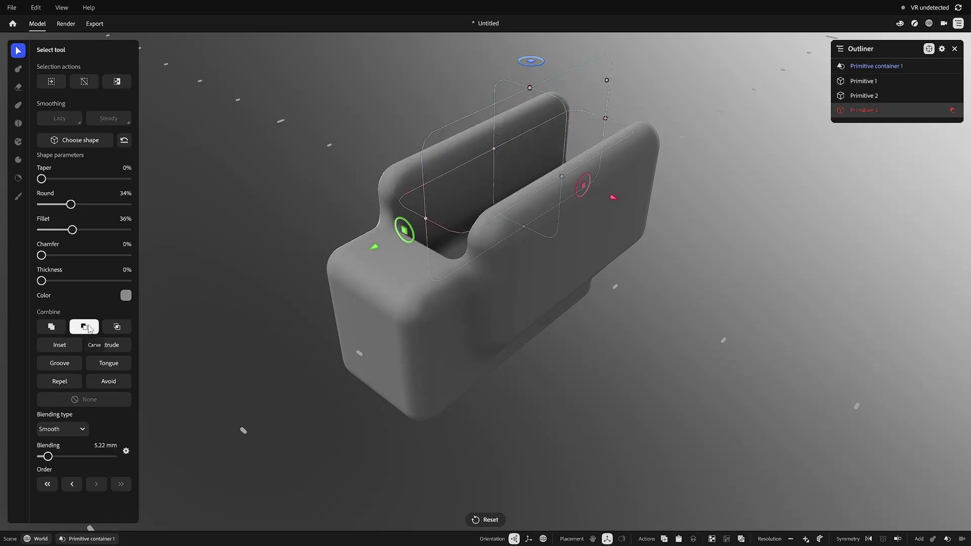
pyautogui.click(119, 327)
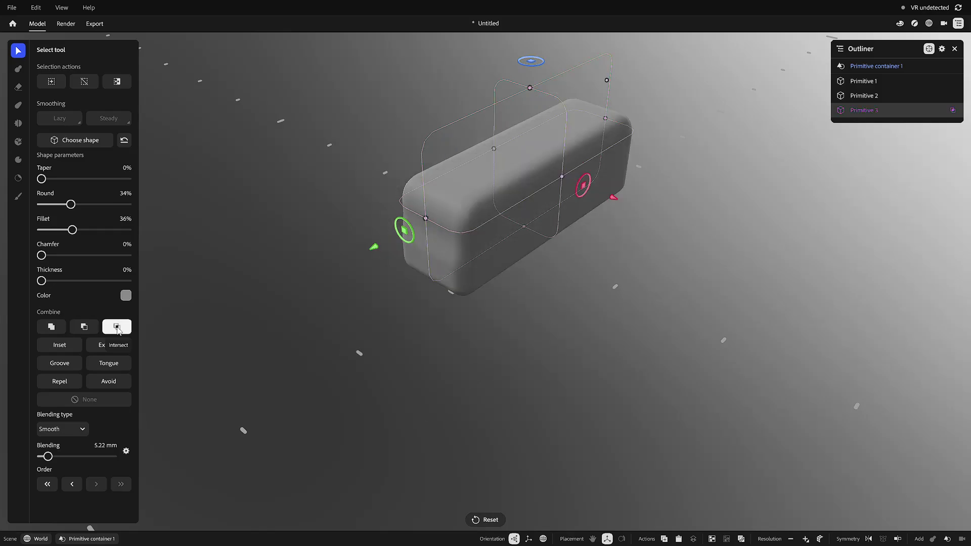
pyautogui.click(85, 329)
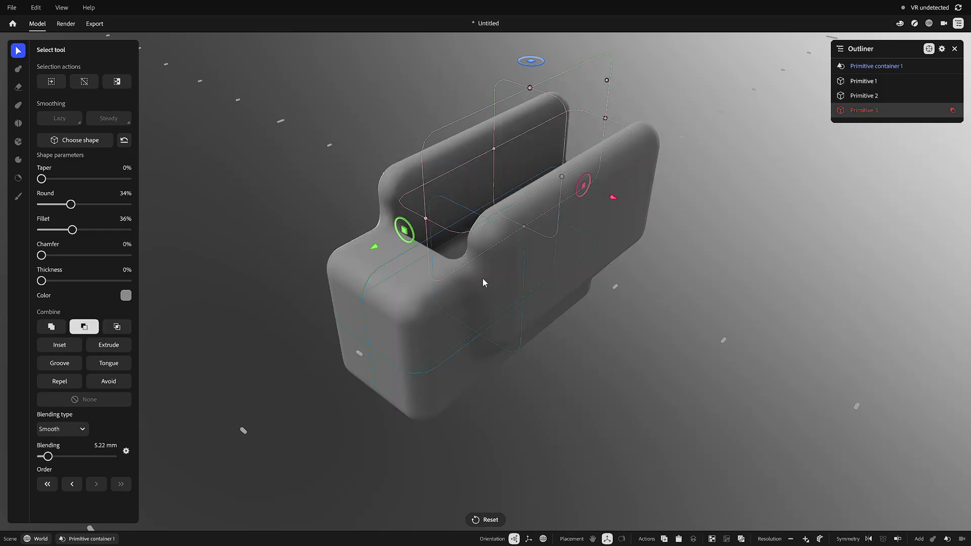
pyautogui.moveTo(524, 226); pyautogui.dragTo(531, 186)
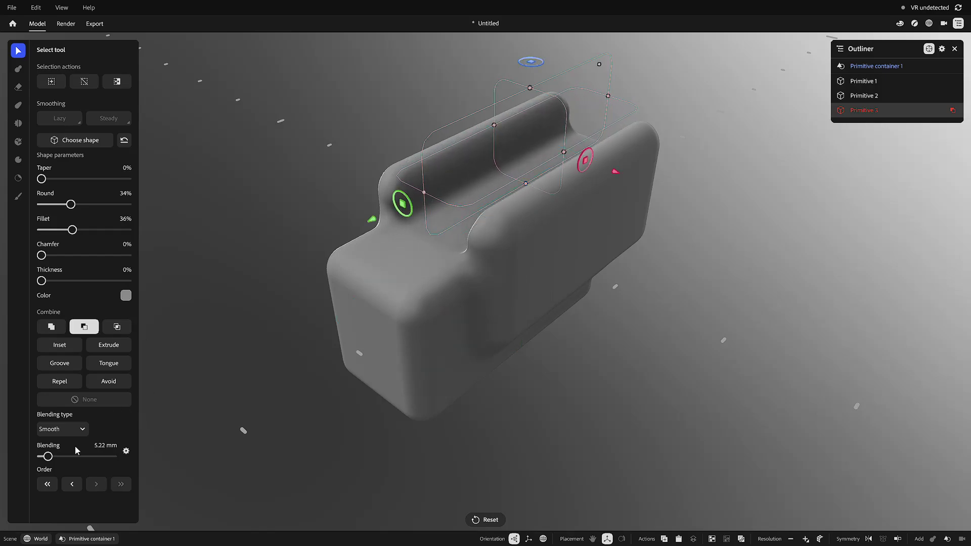
pyautogui.moveTo(48, 456); pyautogui.dragTo(47, 457)
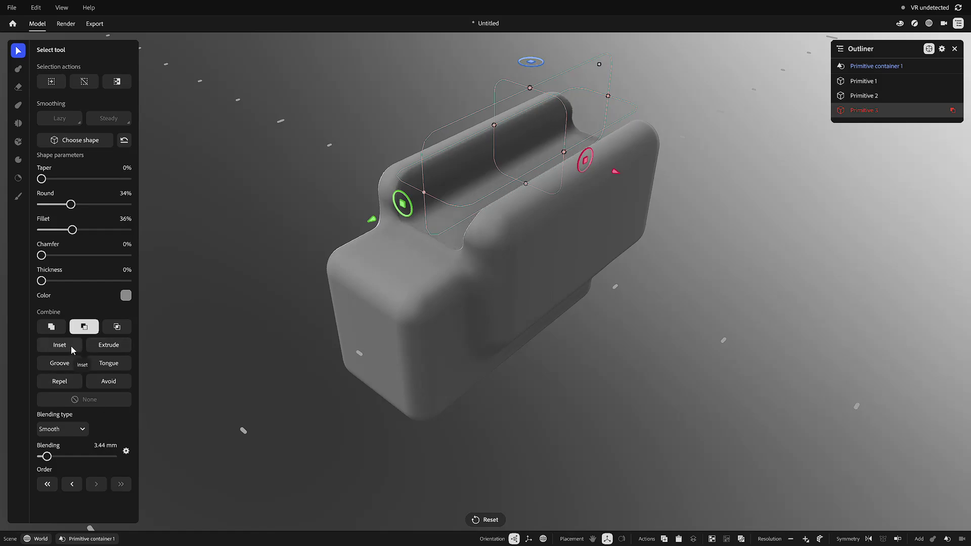
# Step: Try the Extrude and Inset combine modes on the narrow top block, and apply Repel with a Blending of 7.46 mm
pyautogui.click(107, 345)
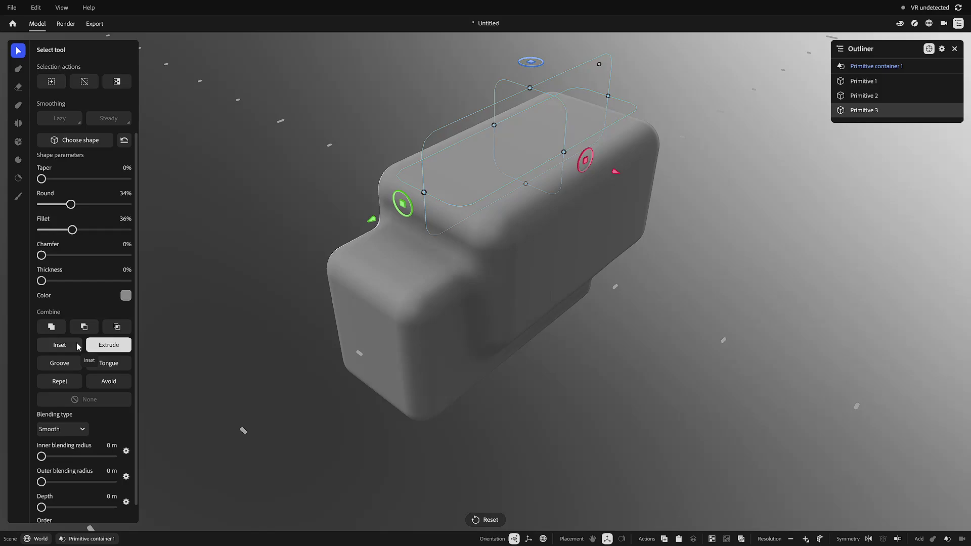
pyautogui.click(59, 345)
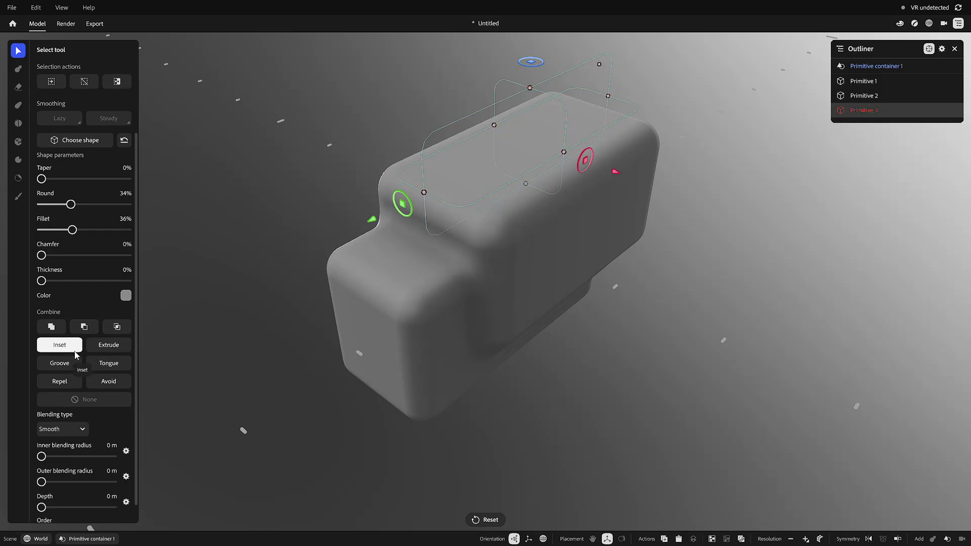
pyautogui.click(63, 385)
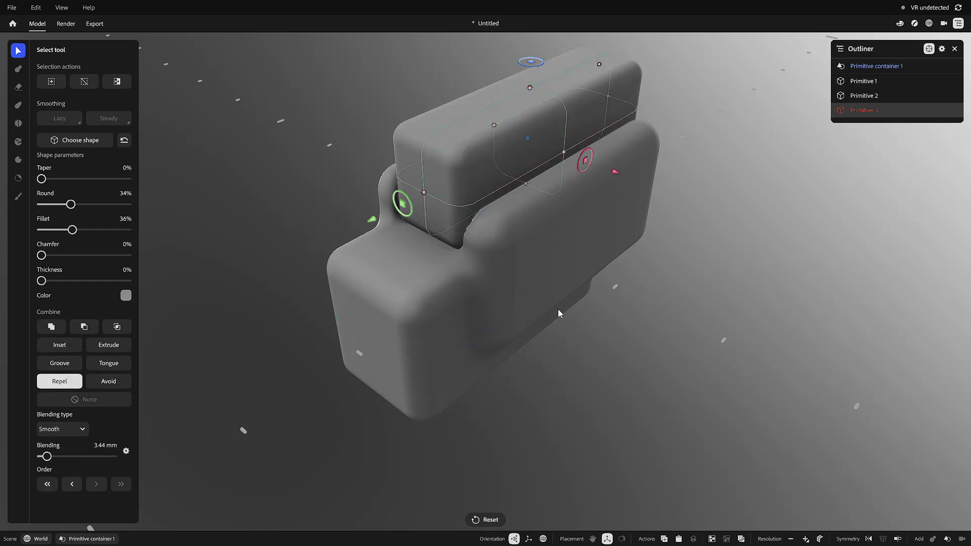
pyautogui.keyDown('alt'); pyautogui.moveTo(557, 308); pyautogui.dragTo(666, 271); pyautogui.keyUp('alt')
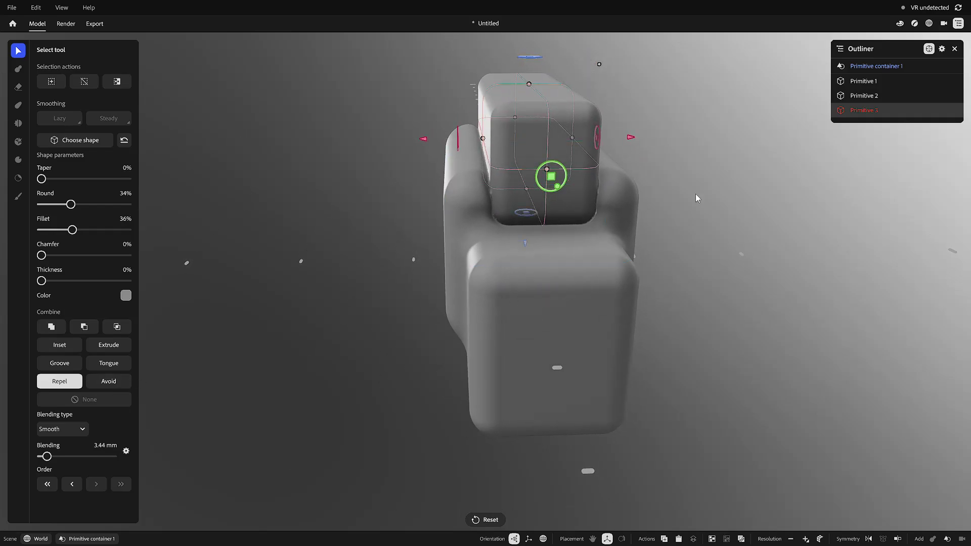
pyautogui.moveTo(47, 456); pyautogui.dragTo(50, 456)
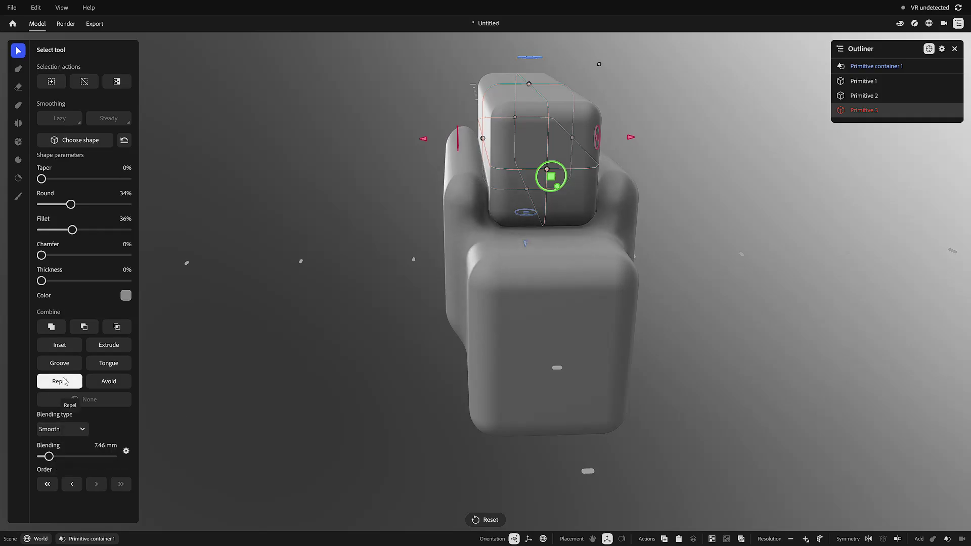
# Step: Try Inset, Extrude and Groove on the top block, and set its combine mode to Avoid
pyautogui.click(68, 347)
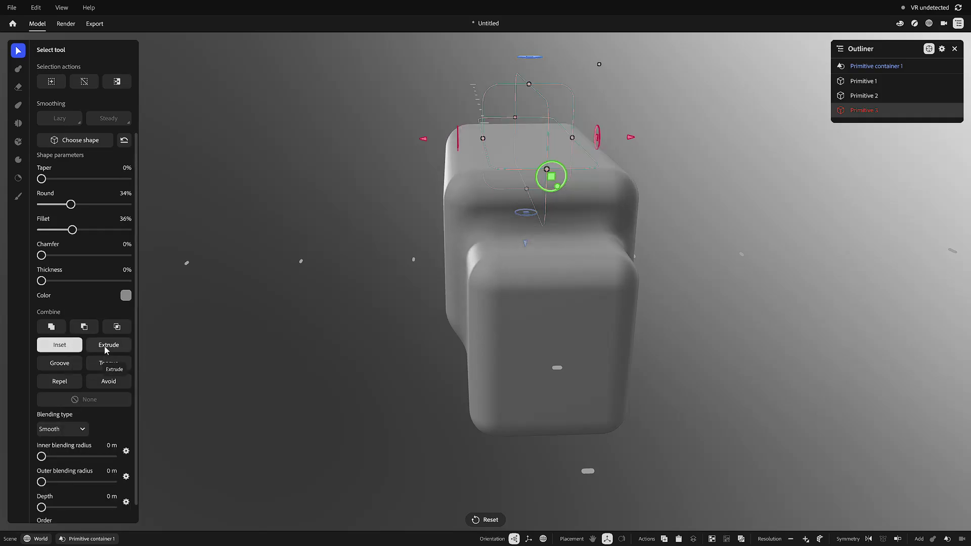
pyautogui.click(104, 345)
pyautogui.click(69, 369)
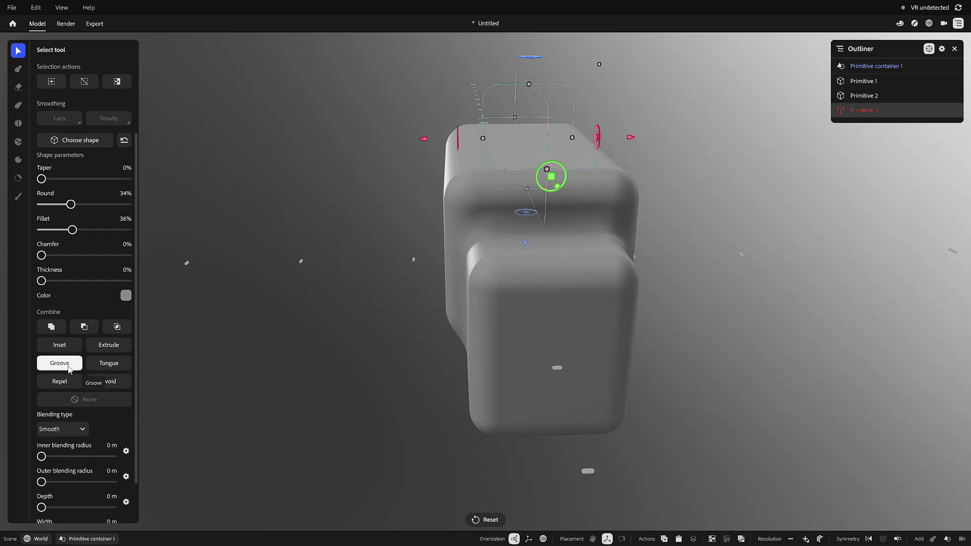
pyautogui.click(114, 386)
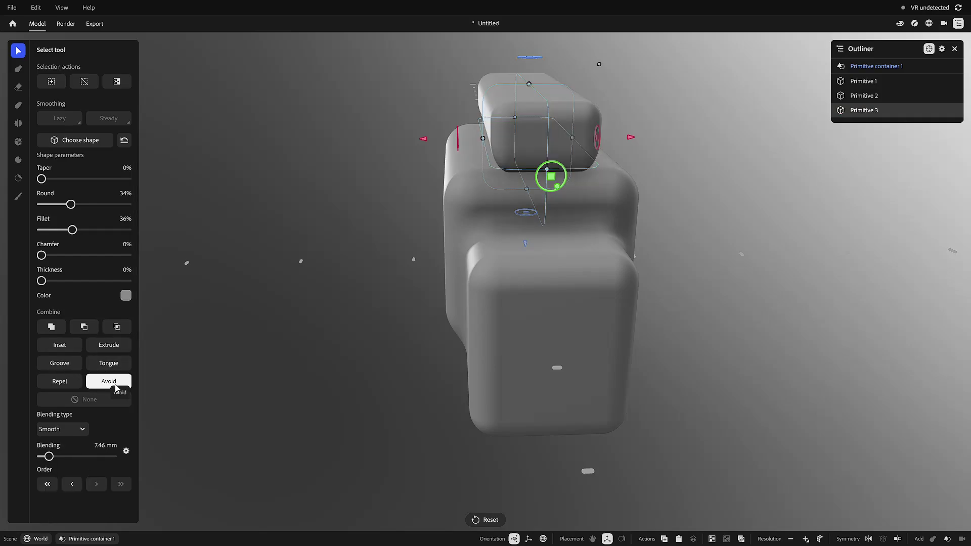
# Step: Try adding the narrow top block to the body, and set its combine mode to Subtract
pyautogui.click(51, 327)
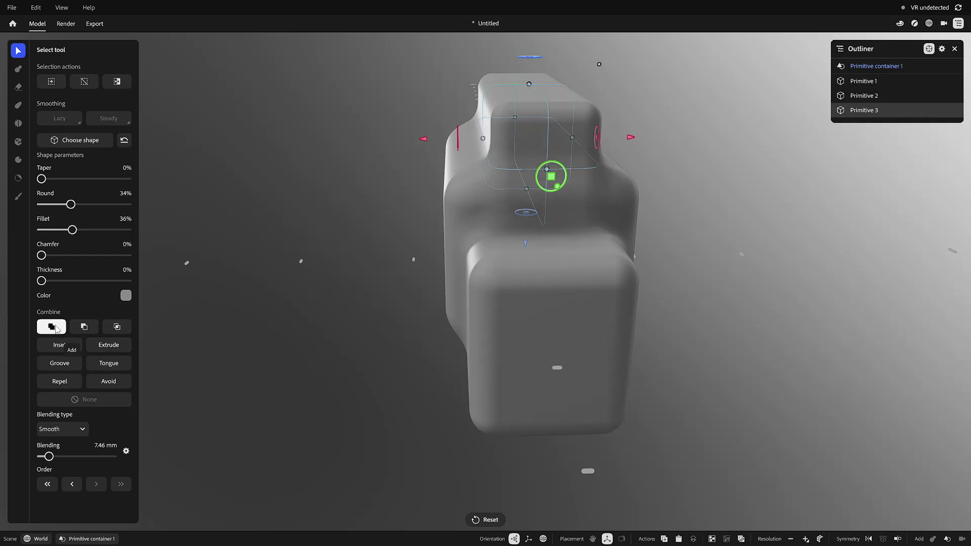
pyautogui.click(84, 327)
pyautogui.moveTo(481, 315); pyautogui.dragTo(632, 309, button='right')
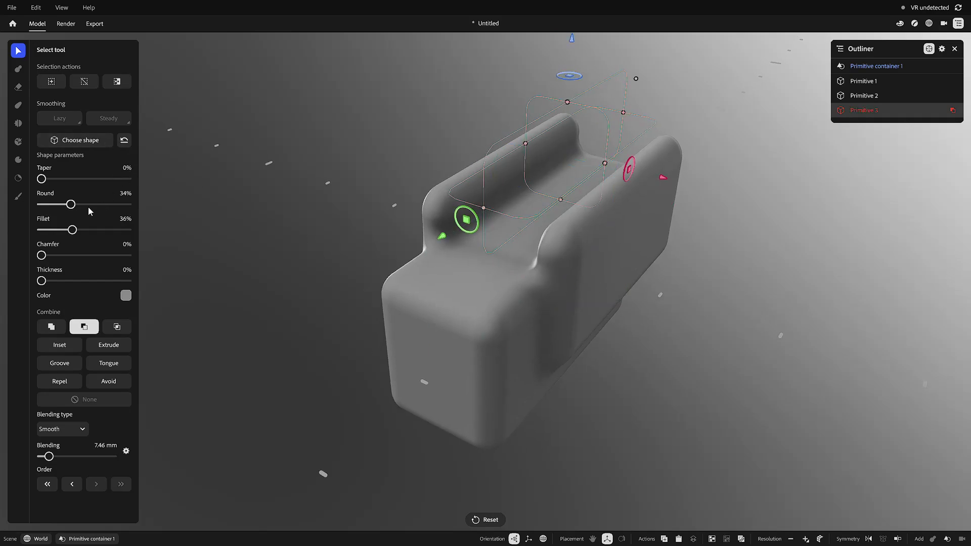
# Step: Shorten the subtracted top block to form an enclosed pocket, with Round at 11% and Fillet at 20%
pyautogui.moveTo(70, 204); pyautogui.dragTo(78, 205)
pyautogui.moveTo(481, 210); pyautogui.dragTo(504, 201)
pyautogui.moveTo(71, 235); pyautogui.dragTo(70, 205)
# Step: Change the shape of the lower front block to a Cylinder
pyautogui.click(565, 268)
pyautogui.click(468, 368)
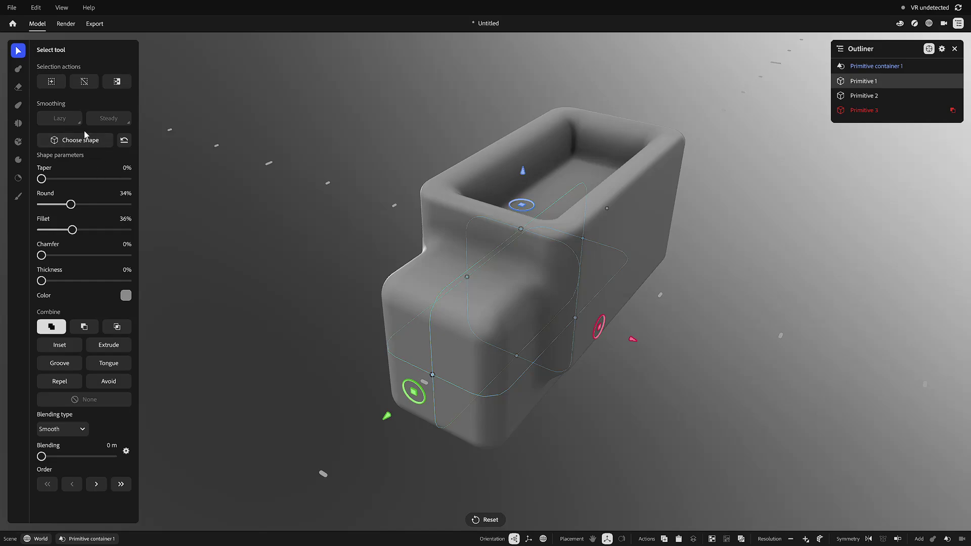
pyautogui.click(97, 142)
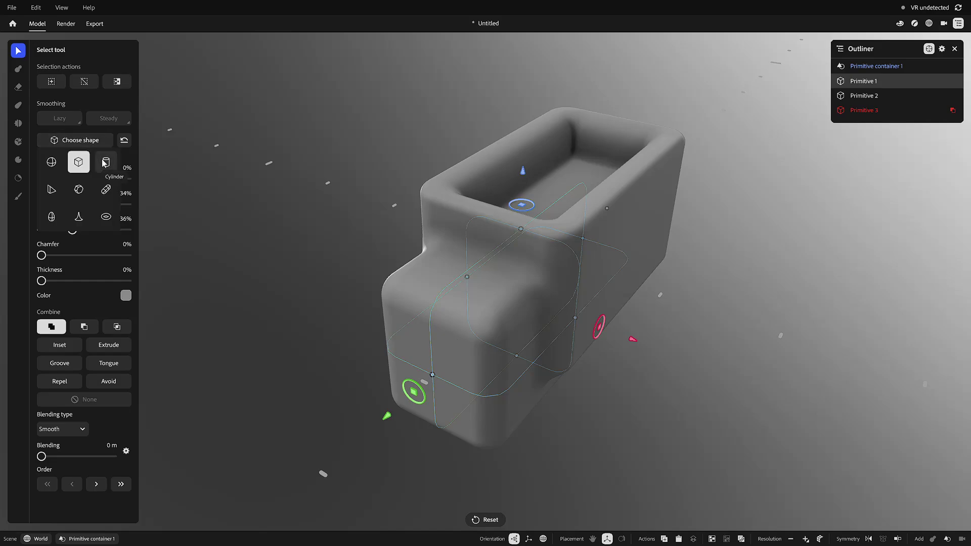
pyautogui.click(105, 162)
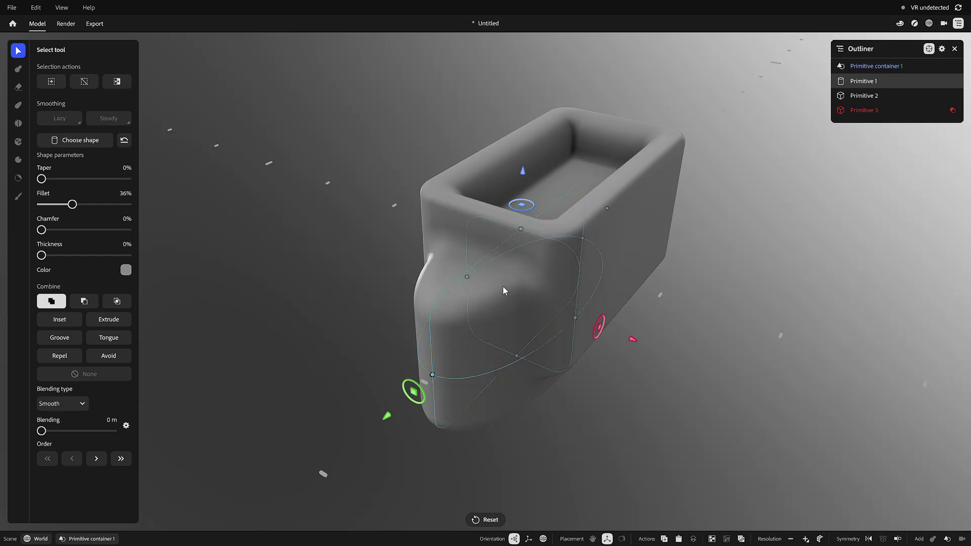
# Step: Try resetting the cylinder's transform, and undo the reset
pyautogui.moveTo(551, 358); pyautogui.dragTo(483, 288, button='middle')
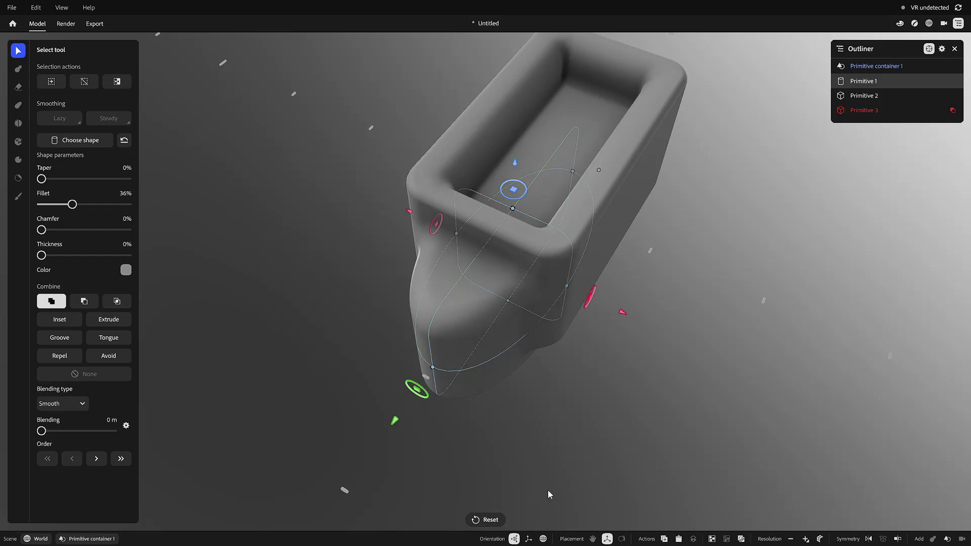
pyautogui.click(488, 520)
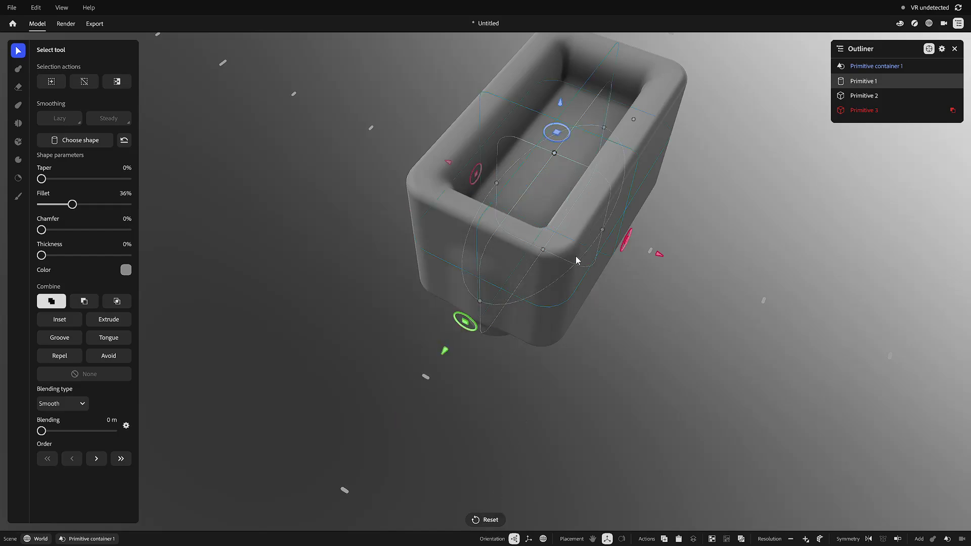
pyautogui.hotkey('ctrl', 'z')
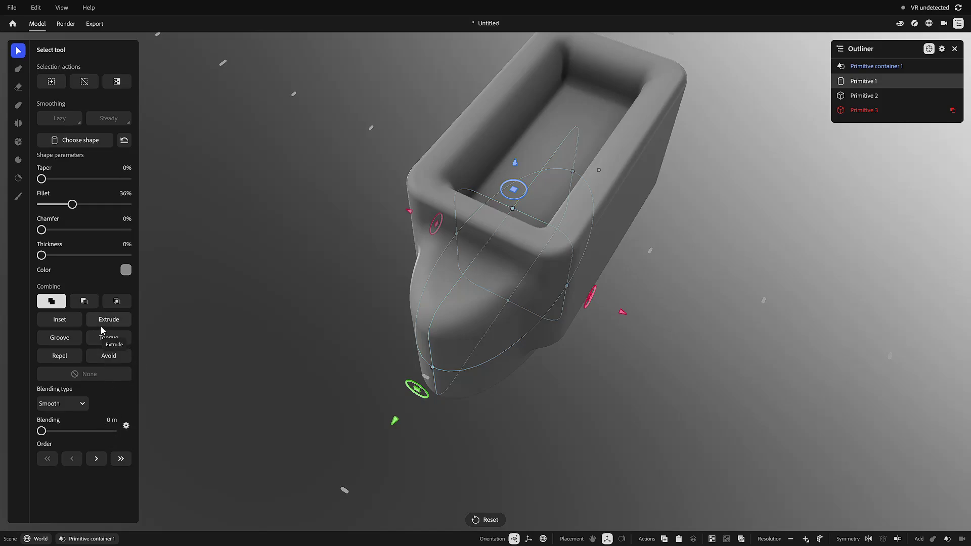
# Step: Reset the cylinder's shape parameters, and reposition and rotate it so its axis points out of the body's front end
pyautogui.click(125, 142)
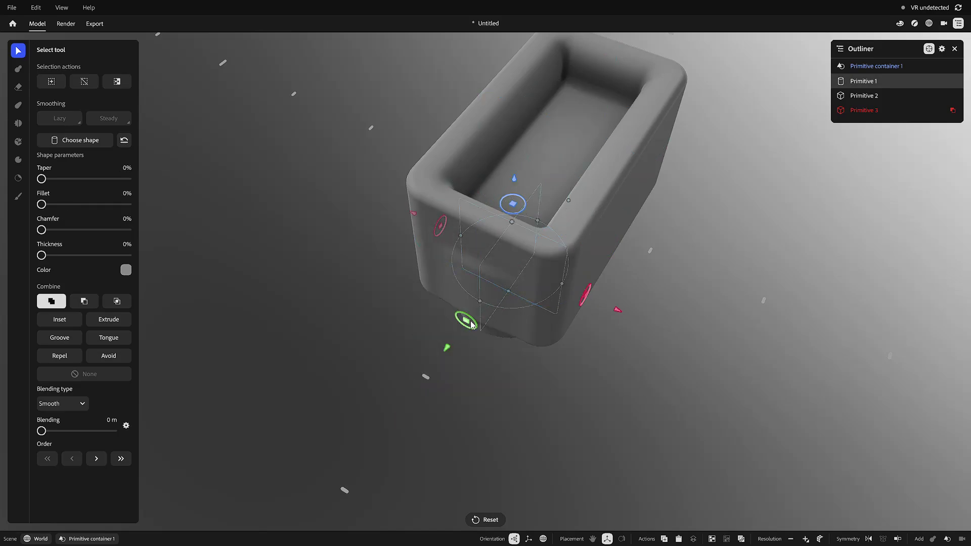
pyautogui.moveTo(448, 350); pyautogui.dragTo(401, 409)
pyautogui.keyDown('alt'); pyautogui.moveTo(577, 392); pyautogui.dragTo(552, 335); pyautogui.keyUp('alt')
pyautogui.moveTo(552, 335); pyautogui.dragTo(551, 341, button='right')
pyautogui.moveTo(533, 337); pyautogui.dragTo(454, 317)
pyautogui.moveTo(507, 297); pyautogui.dragTo(753, 370)
# Step: Place the front cylinder last in the container's primitive order and set its Blending to 8.77 mm
pyautogui.moveTo(43, 434)
pyautogui.mouseDown()
pyautogui.moveTo(68, 433)
pyautogui.moveTo(51, 433)
pyautogui.mouseUp()
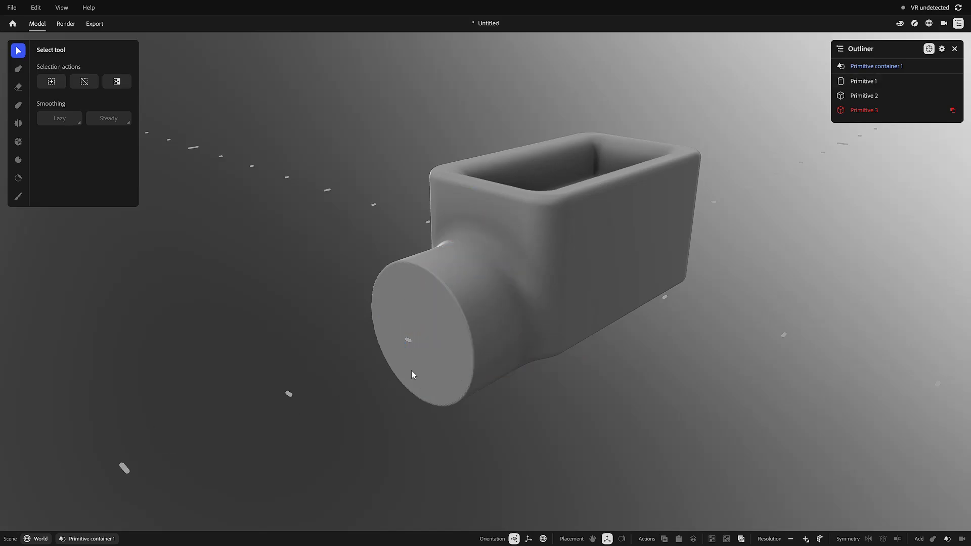
pyautogui.moveTo(44, 432); pyautogui.dragTo(57, 432)
pyautogui.moveTo(873, 87); pyautogui.dragTo(873, 118)
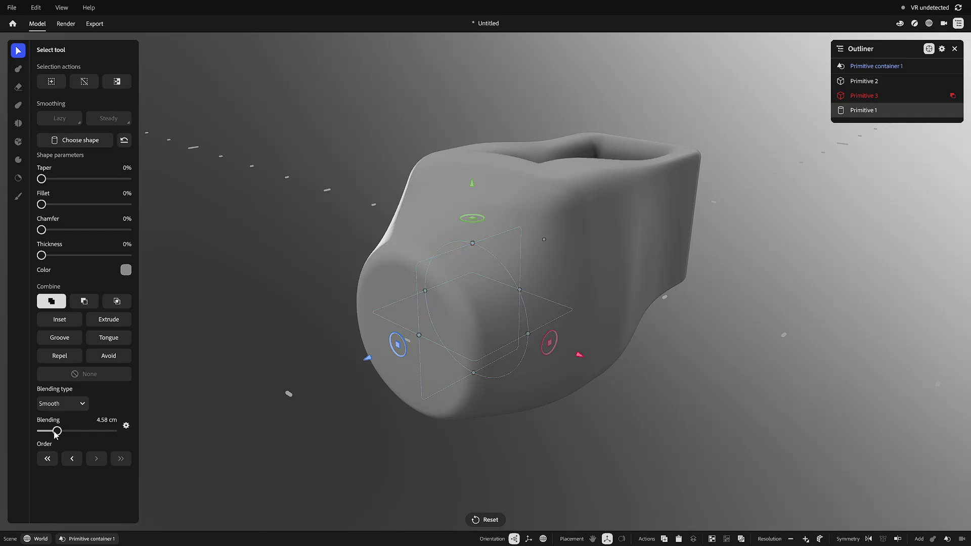
pyautogui.moveTo(56, 434); pyautogui.dragTo(47, 430)
# Step: Lower the top of the main block for a slimmer body and reduce its Blending to 0.48 mm
pyautogui.keyDown('alt'); pyautogui.moveTo(556, 408); pyautogui.dragTo(413, 305); pyautogui.keyUp('alt')
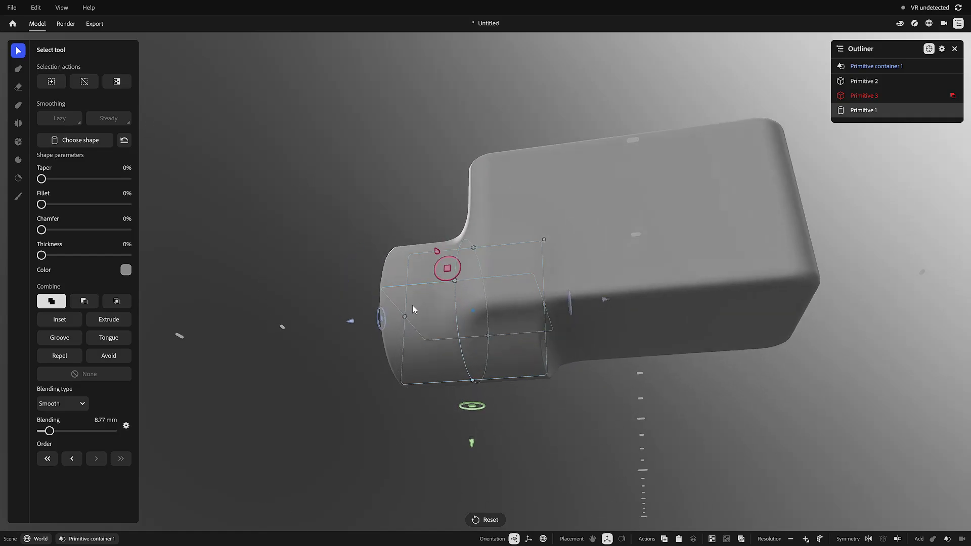
pyautogui.moveTo(412, 308); pyautogui.dragTo(593, 348, button='right')
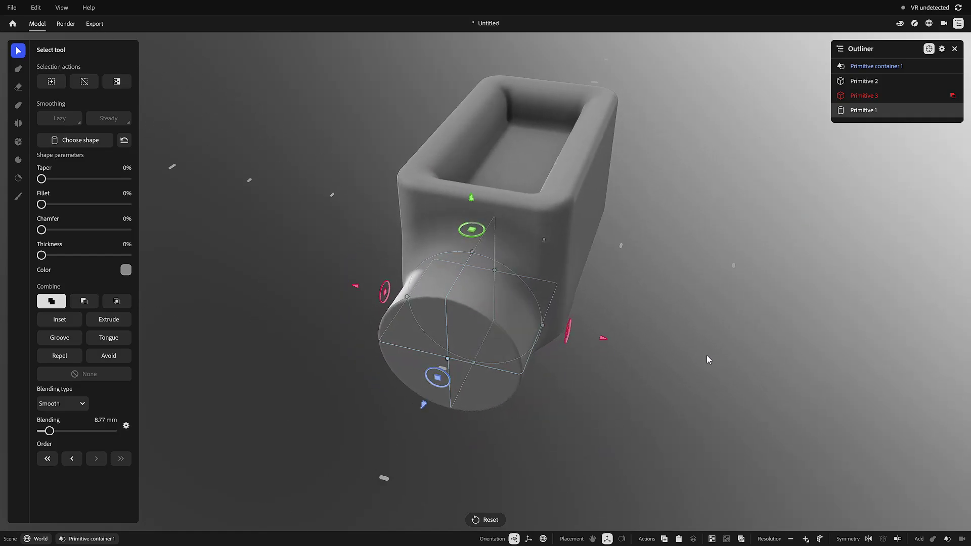
pyautogui.moveTo(705, 355); pyautogui.dragTo(616, 347, button='right')
pyautogui.click(571, 279)
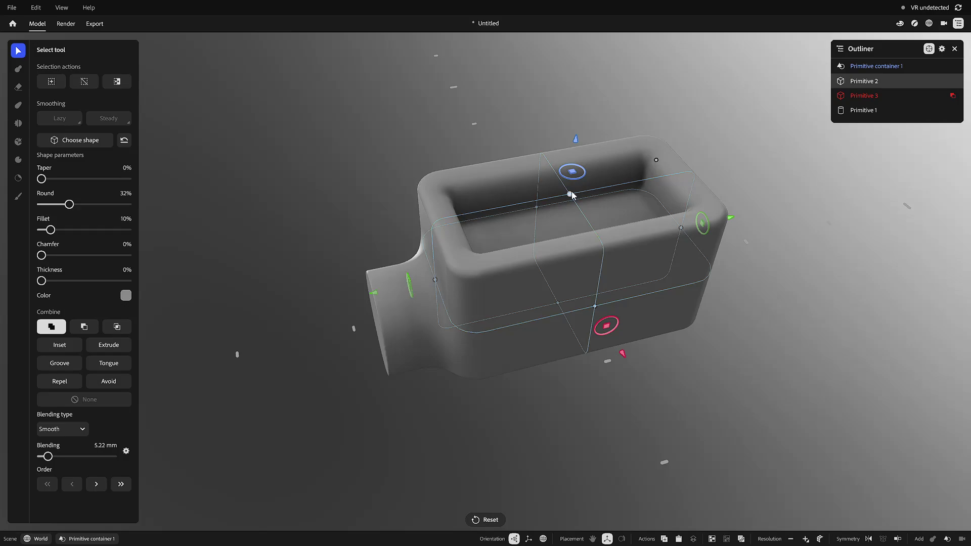
pyautogui.moveTo(570, 194); pyautogui.dragTo(579, 219)
pyautogui.moveTo(565, 377); pyautogui.dragTo(694, 360, button='right')
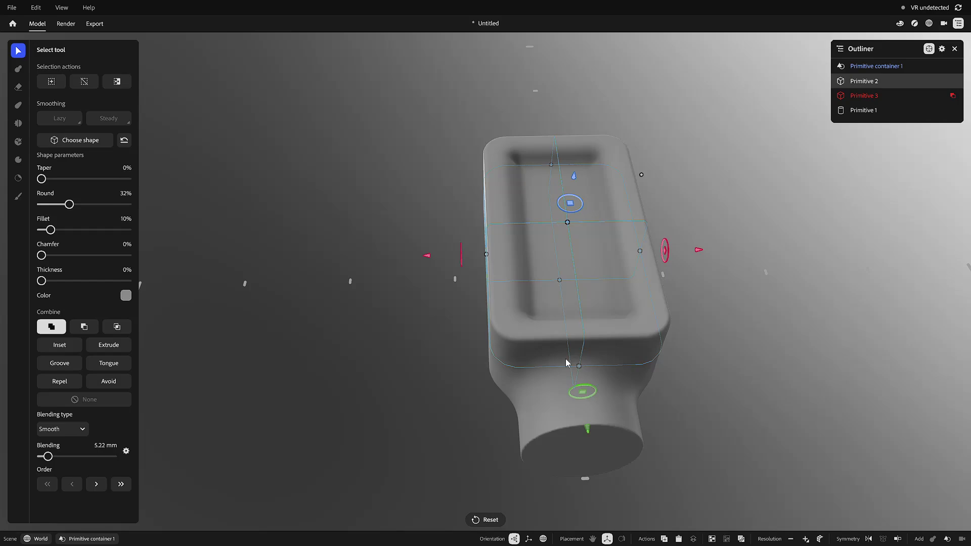
pyautogui.moveTo(565, 363); pyautogui.dragTo(537, 364, button='middle')
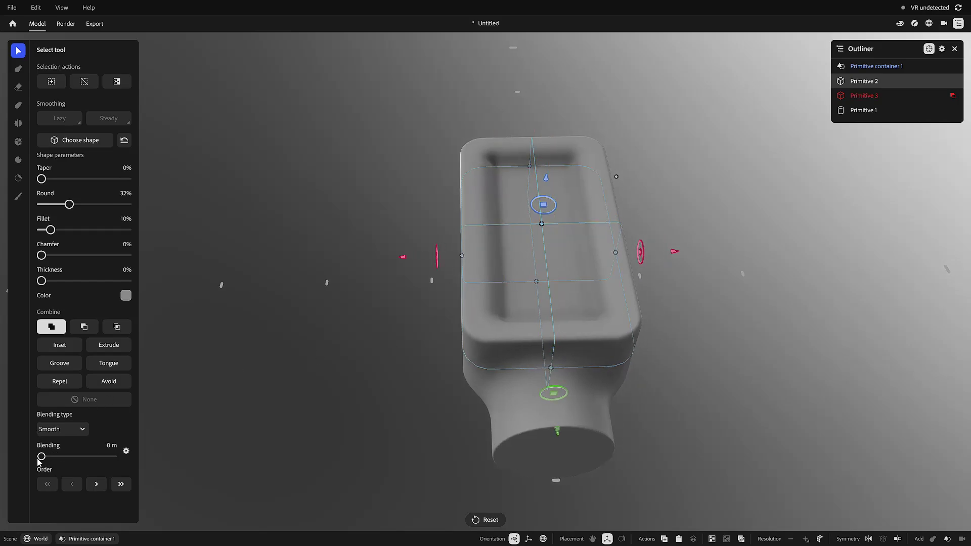
# Step: Reduce the Blending of the subtracted pocket block and widen it toward the body's side walls
pyautogui.click(886, 95)
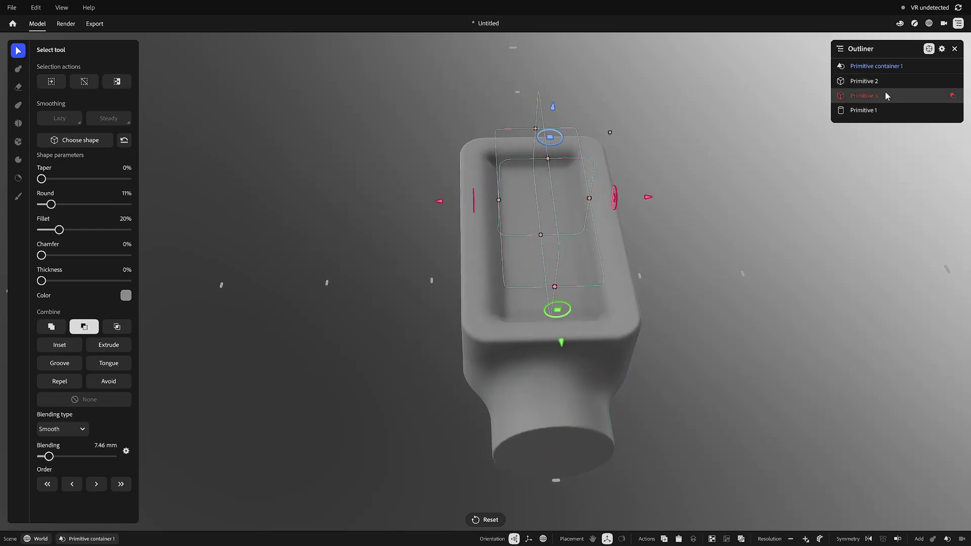
pyautogui.moveTo(49, 458); pyautogui.dragTo(46, 457)
pyautogui.moveTo(498, 200); pyautogui.dragTo(482, 199)
# Step: Duplicate the front cylinder, shrink the copy, extend it back beneath the body and set its Fillet to 82%
pyautogui.keyDown('alt'); pyautogui.moveTo(738, 344); pyautogui.dragTo(602, 342); pyautogui.keyUp('alt')
pyautogui.moveTo(602, 341); pyautogui.dragTo(464, 314, button='right')
pyautogui.click(442, 323)
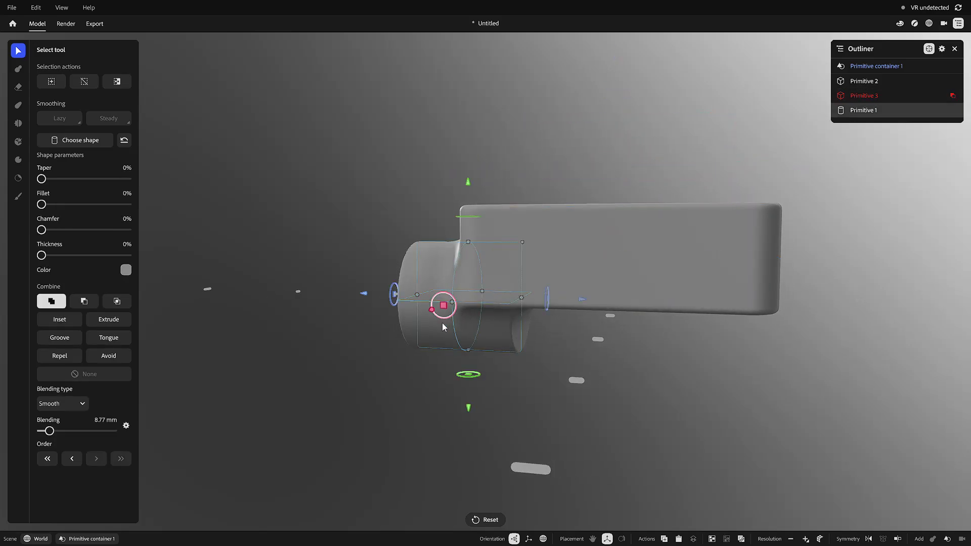
pyautogui.hotkey('ctrl', 'd')
pyautogui.moveTo(631, 341); pyautogui.dragTo(503, 329)
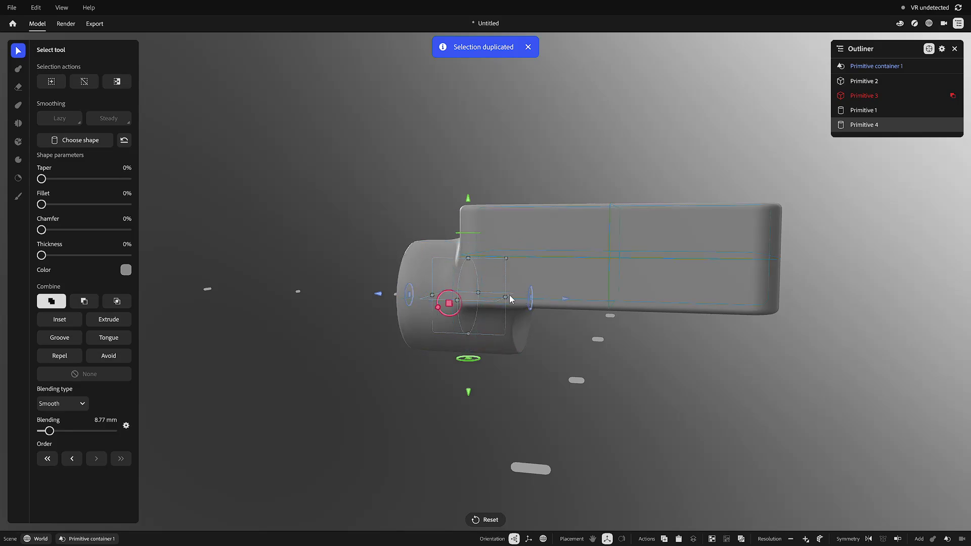
pyautogui.moveTo(507, 297); pyautogui.dragTo(711, 304)
pyautogui.moveTo(718, 306); pyautogui.dragTo(632, 325, button='right')
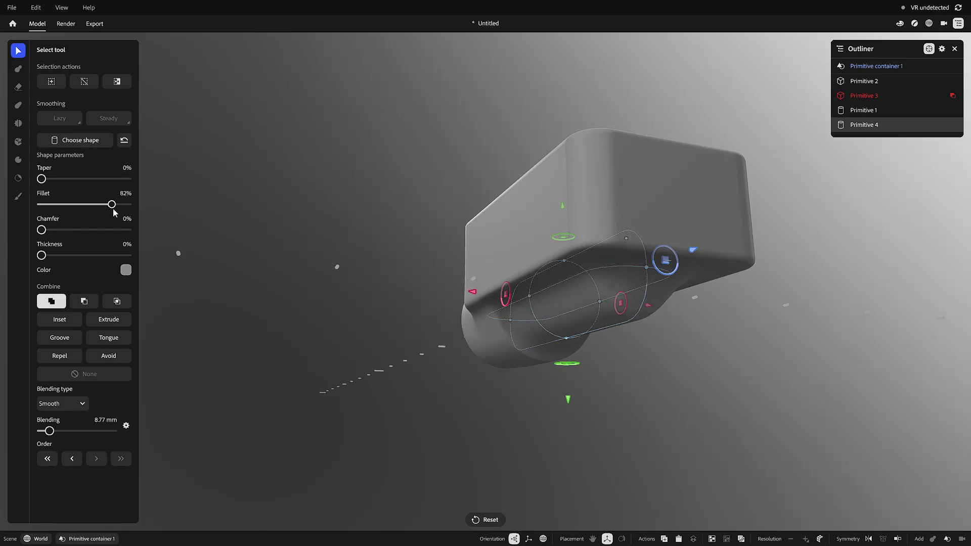
# Step: Duplicate the front cylinder again as a narrower stub protruding from its front face, with Blending at 0.13 mm
pyautogui.moveTo(410, 390); pyautogui.dragTo(720, 366, button='right')
pyautogui.moveTo(611, 392); pyautogui.dragTo(584, 357, button='right')
pyautogui.hotkey('ctrl', 'd')
pyautogui.moveTo(494, 337); pyautogui.dragTo(389, 371)
pyautogui.moveTo(733, 394); pyautogui.dragTo(681, 390)
pyautogui.moveTo(49, 433); pyautogui.dragTo(43, 432)
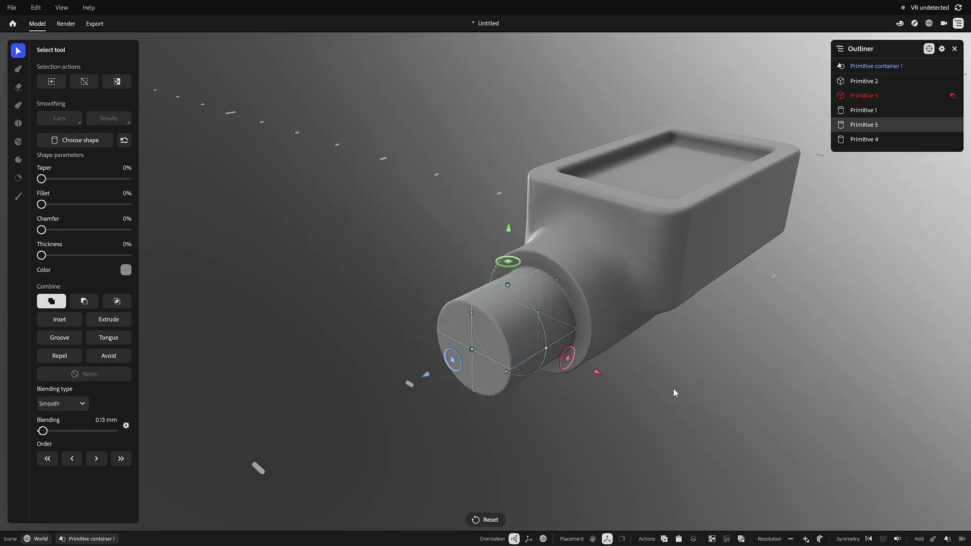
# Step: Duplicate the protruding stub, enlarge and shorten the copy into a collar, and slide it forward near the tip
pyautogui.keyDown('alt'); pyautogui.moveTo(673, 389); pyautogui.dragTo(573, 368); pyautogui.keyUp('alt')
pyautogui.hotkey('ctrl', 'd')
pyautogui.hotkey('ctrl', 's')
pyautogui.click(462, 253)
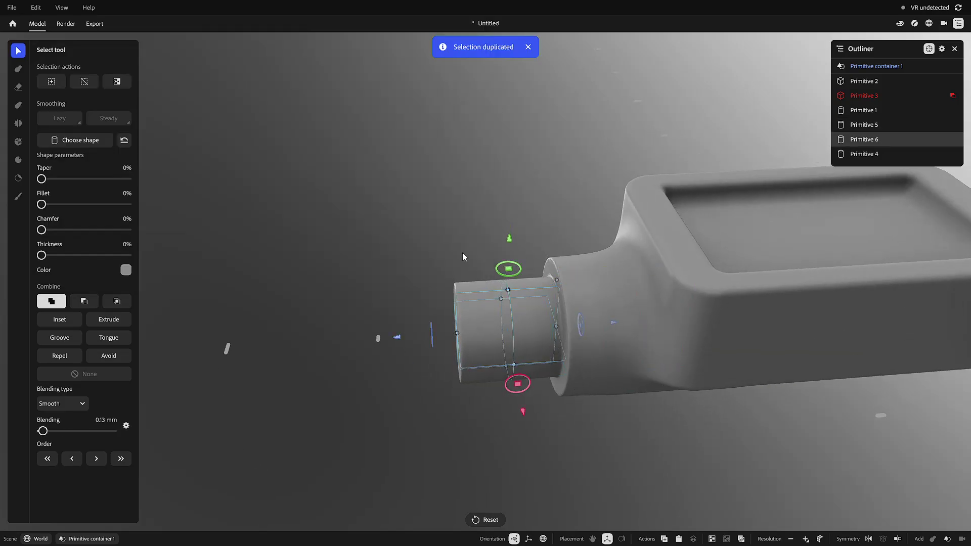
pyautogui.moveTo(617, 323); pyautogui.dragTo(543, 328)
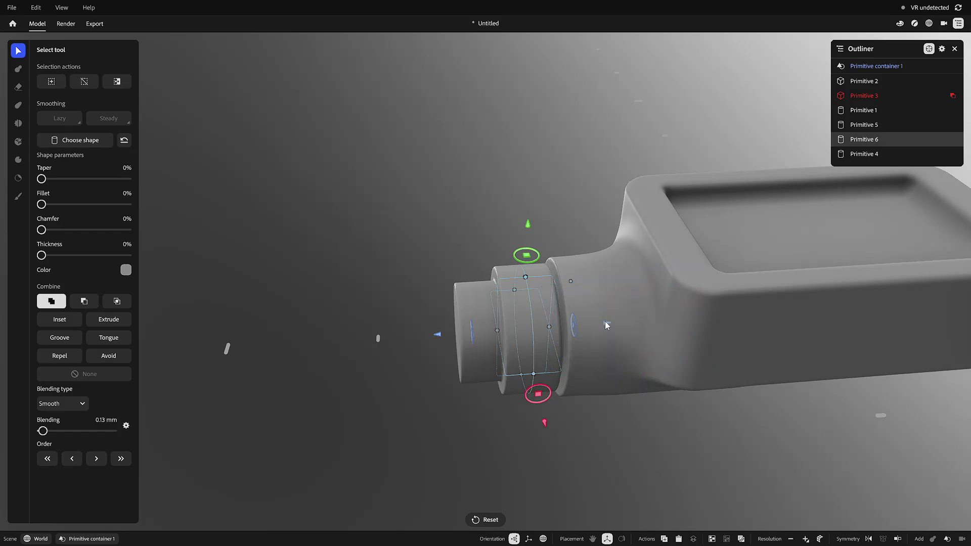
pyautogui.moveTo(603, 323); pyautogui.dragTo(574, 326)
pyautogui.keyDown('alt'); pyautogui.moveTo(677, 410); pyautogui.dragTo(617, 371); pyautogui.keyUp('alt')
pyautogui.keyDown('alt'); pyautogui.moveTo(530, 375); pyautogui.dragTo(669, 378, button='middle'); pyautogui.keyUp('alt')
pyautogui.click(463, 373)
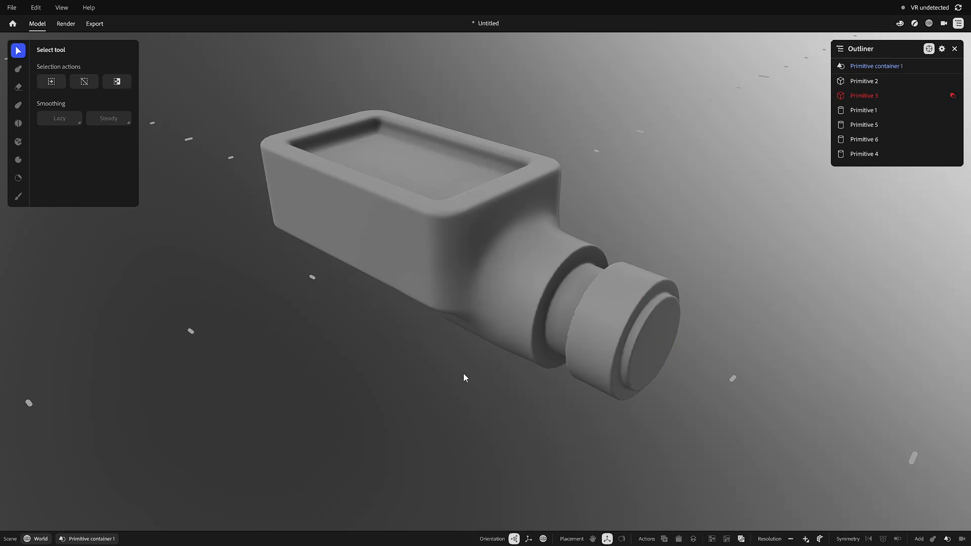
# Step: Duplicate the main block, slide the copy sideways and shrink it into a small block on the body's side wall
pyautogui.keyDown('alt'); pyautogui.moveTo(374, 299); pyautogui.dragTo(434, 330); pyautogui.keyUp('alt')
pyautogui.moveTo(434, 330); pyautogui.dragTo(544, 339, button='right')
pyautogui.click(555, 345)
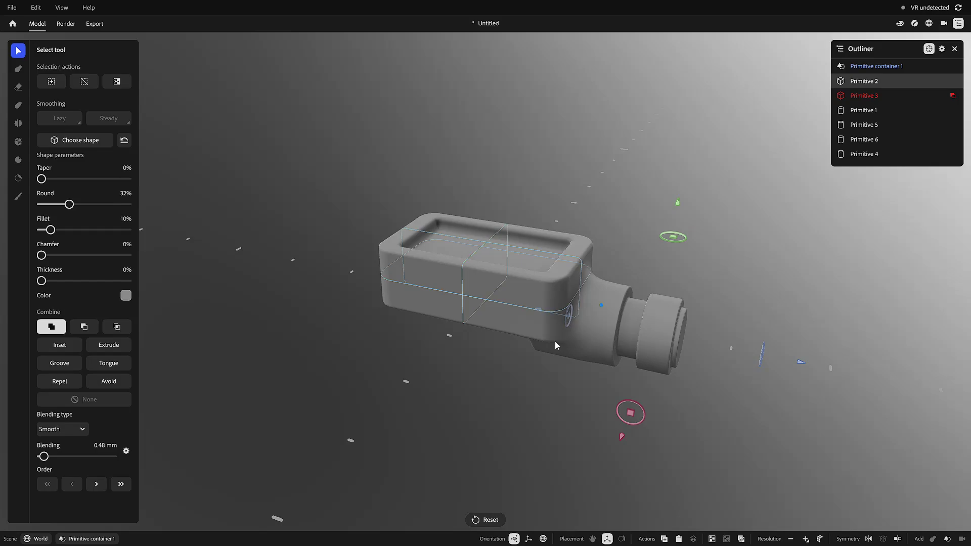
pyautogui.click(566, 373)
pyautogui.click(508, 284)
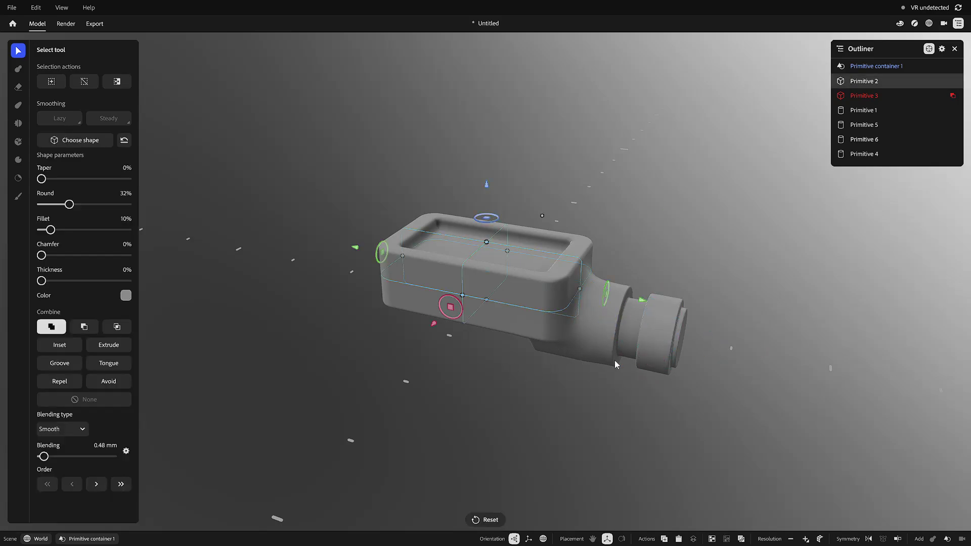
pyautogui.moveTo(614, 360); pyautogui.dragTo(518, 343, button='right')
pyautogui.hotkey('ctrl', 'd')
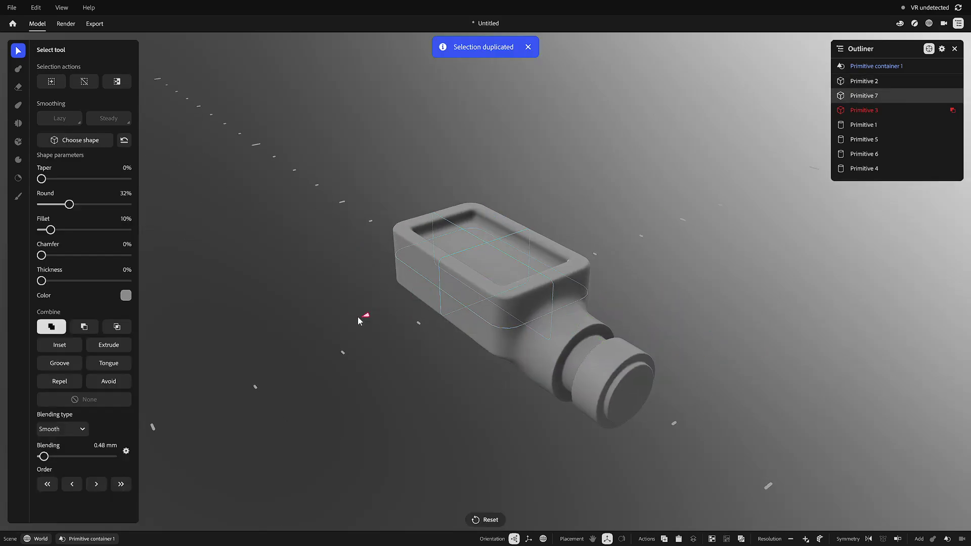
pyautogui.moveTo(707, 281); pyautogui.dragTo(550, 307, button='right')
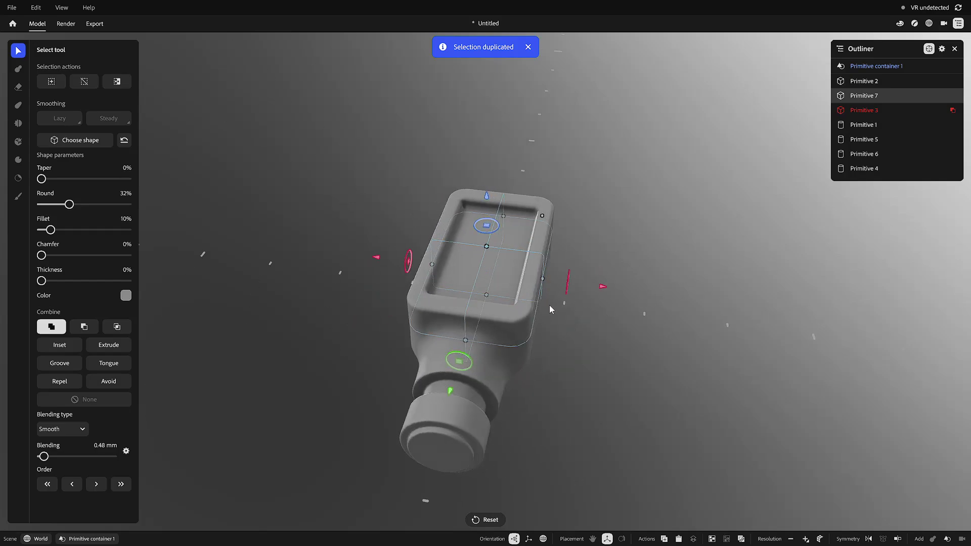
pyautogui.moveTo(602, 288); pyautogui.dragTo(663, 295)
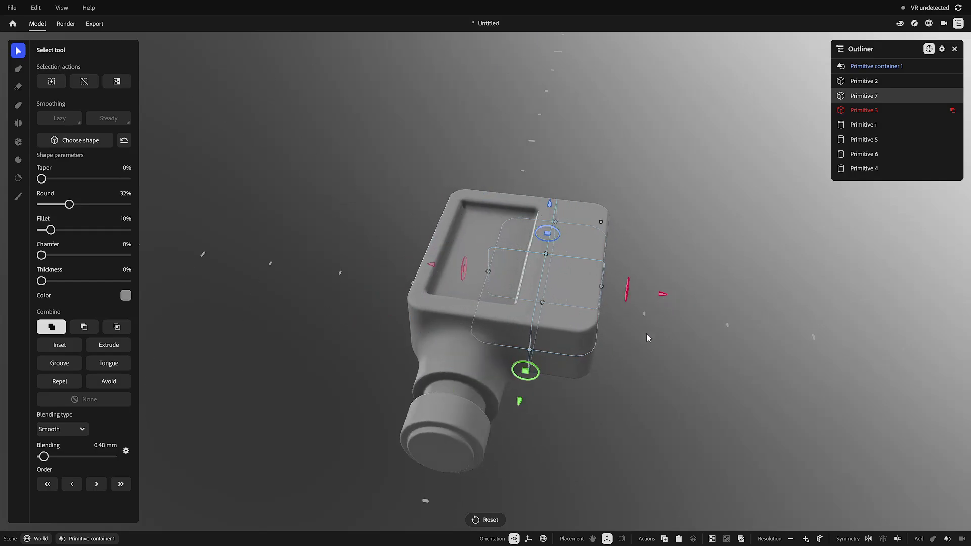
pyautogui.moveTo(635, 344); pyautogui.dragTo(845, 441, button='right')
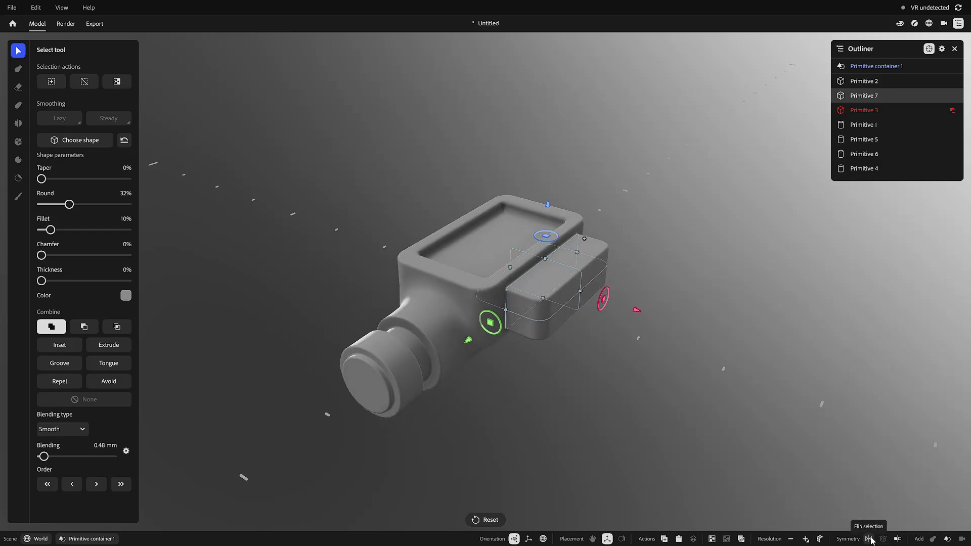
# Step: Apply Mirror repetition on the X axis to the small side block and subtract it from the body
pyautogui.click(897, 539)
pyautogui.click(883, 472)
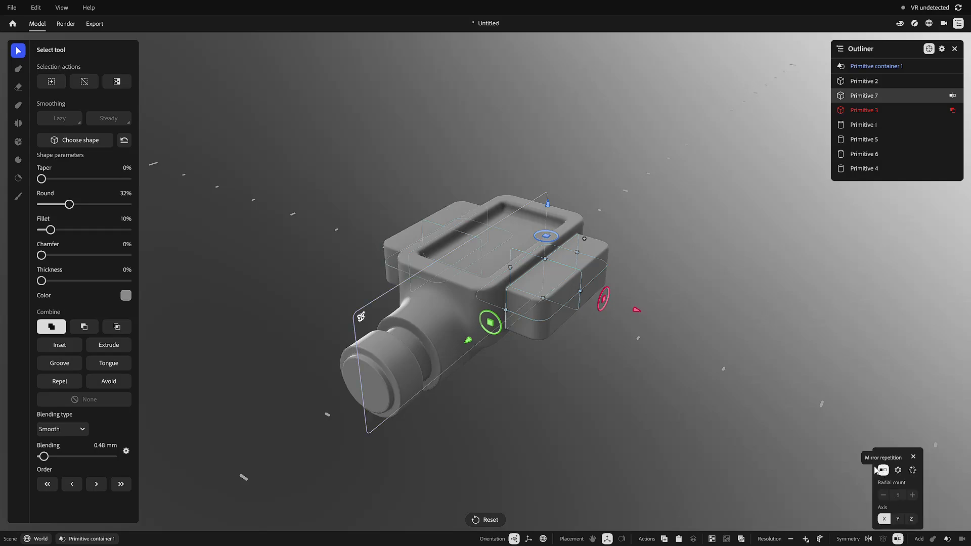
pyautogui.click(84, 327)
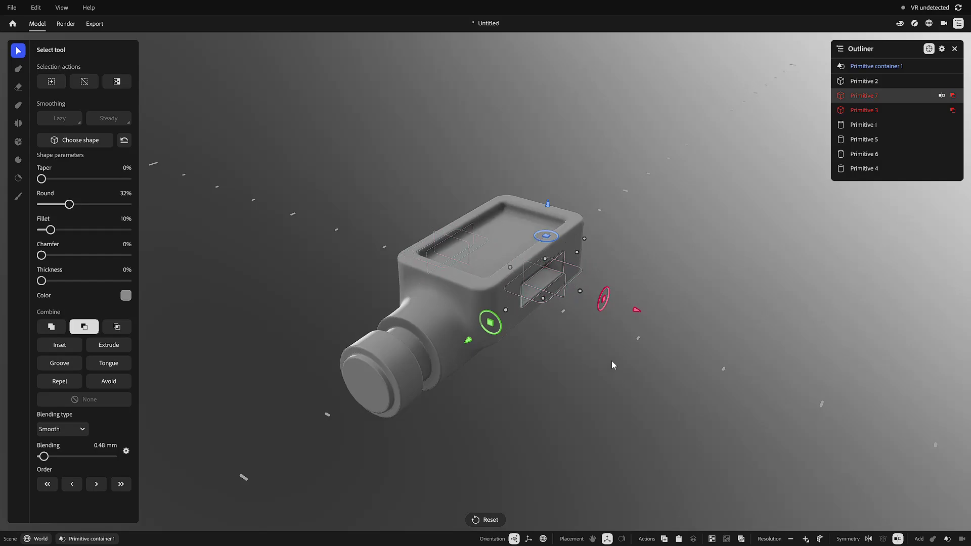
# Step: Move the inner face of the side cutting block outward to make the mirrored side recesses shallower
pyautogui.moveTo(612, 360); pyautogui.dragTo(483, 307, button='middle')
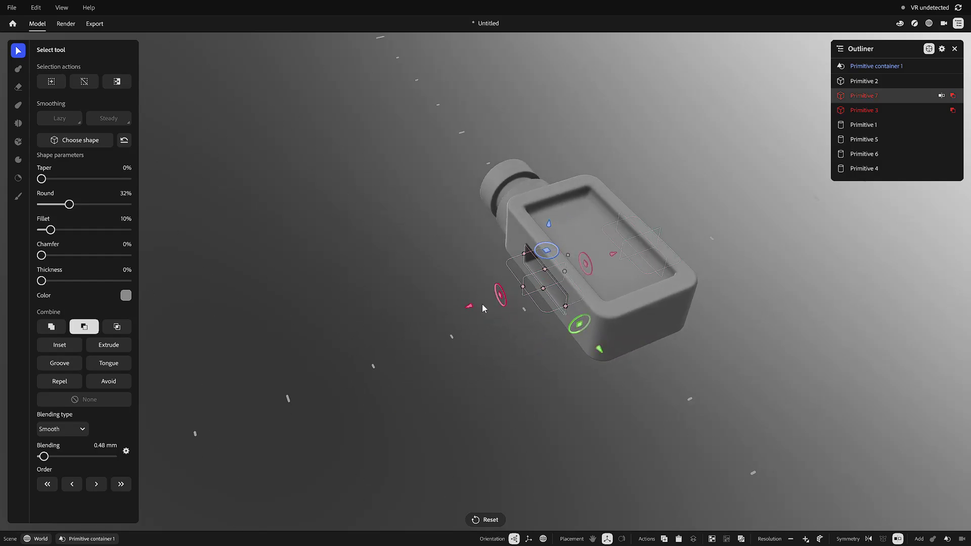
pyautogui.moveTo(564, 273)
pyautogui.mouseDown()
pyautogui.moveTo(539, 281)
pyautogui.moveTo(551, 283)
pyautogui.mouseUp()
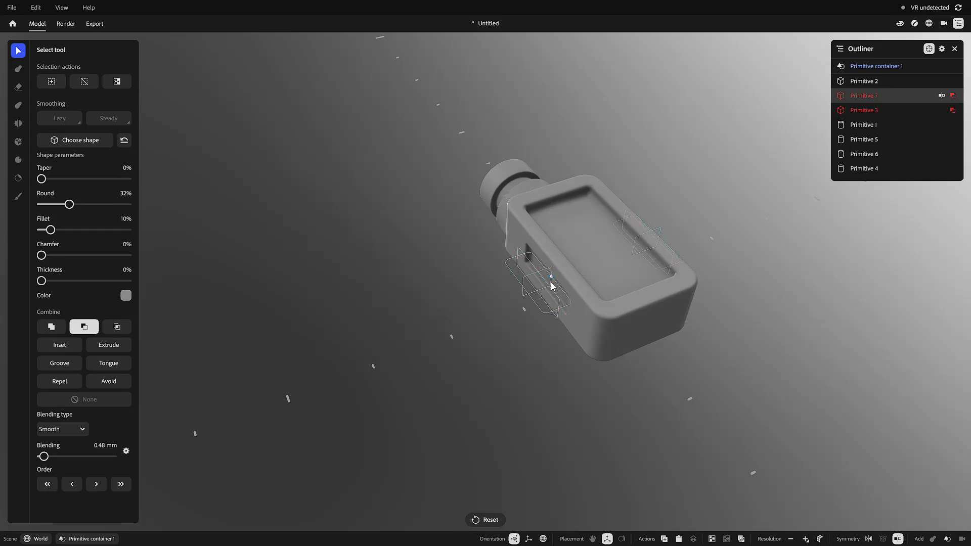
pyautogui.moveTo(512, 396); pyautogui.dragTo(509, 302, button='middle')
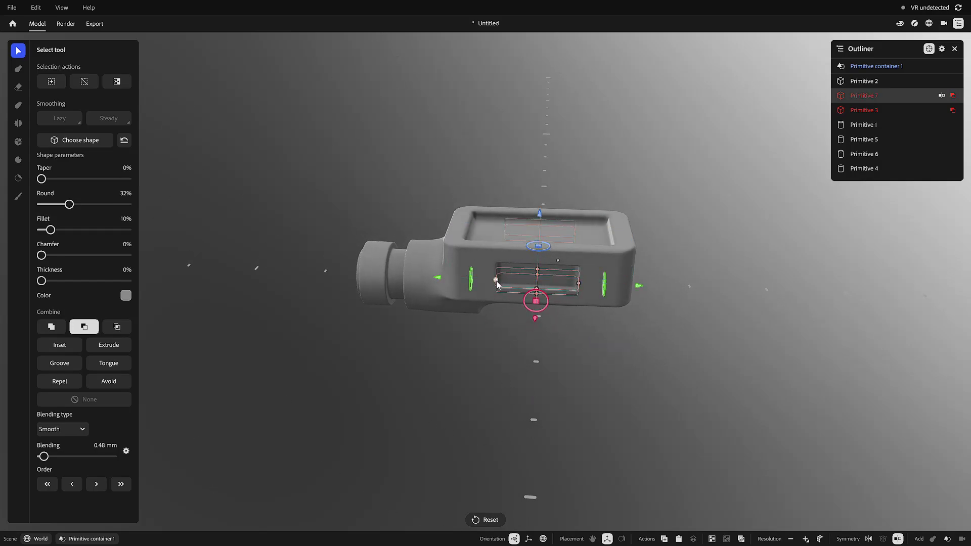
# Step: Shift the mirrored side recess toward the lens end by moving both end faces of its cutting block
pyautogui.moveTo(496, 283); pyautogui.dragTo(466, 283)
pyautogui.moveTo(576, 282); pyautogui.dragTo(552, 285)
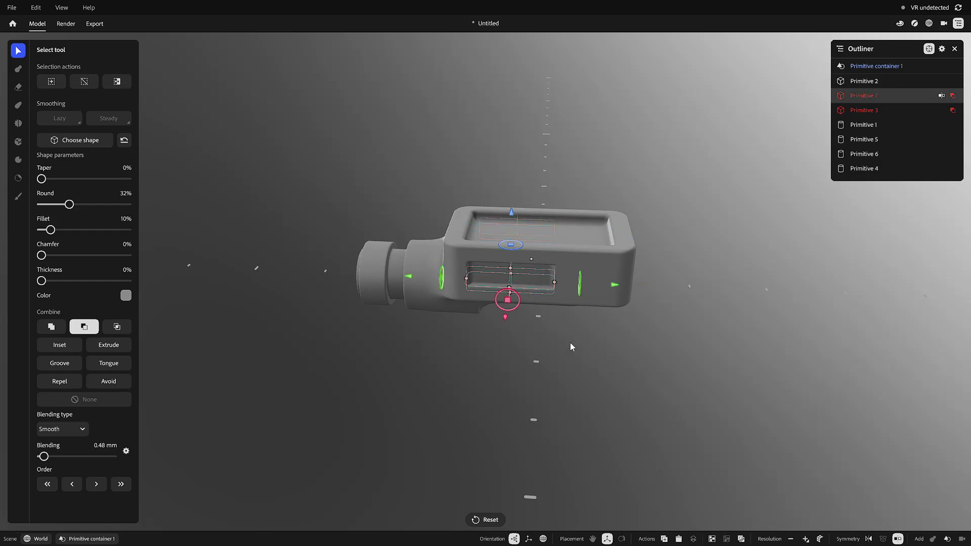
pyautogui.click(593, 348)
pyautogui.moveTo(593, 348); pyautogui.dragTo(582, 300, button='middle')
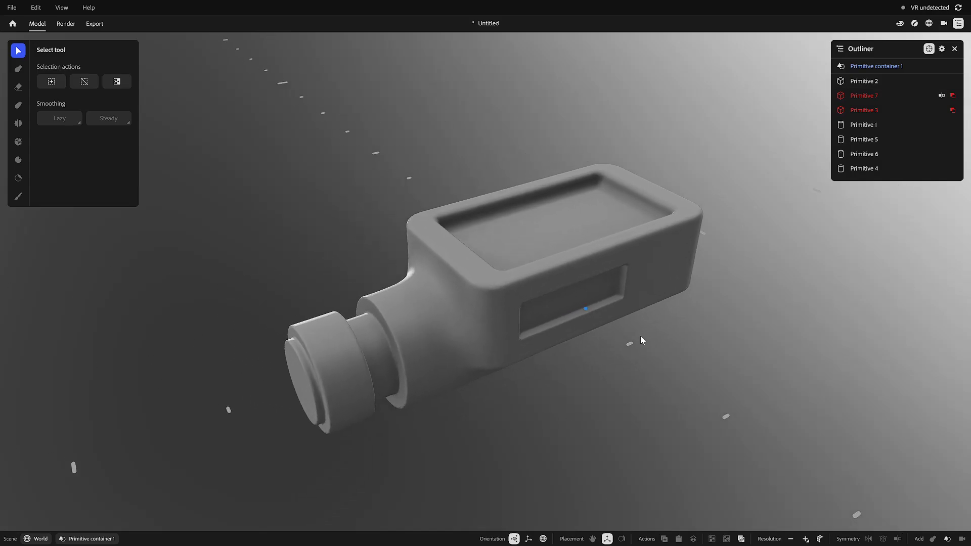
# Step: Duplicate the side cutting block, slide the copy toward the body's rear, and shrink it into a shorter, lower second recess
pyautogui.click(584, 298)
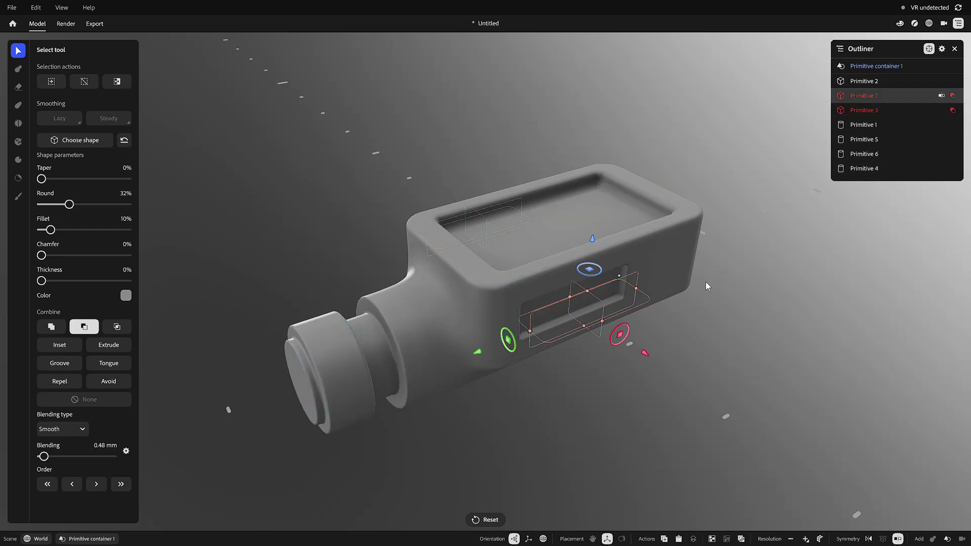
pyautogui.moveTo(737, 315); pyautogui.dragTo(642, 302, button='middle')
pyautogui.moveTo(605, 280); pyautogui.dragTo(593, 292)
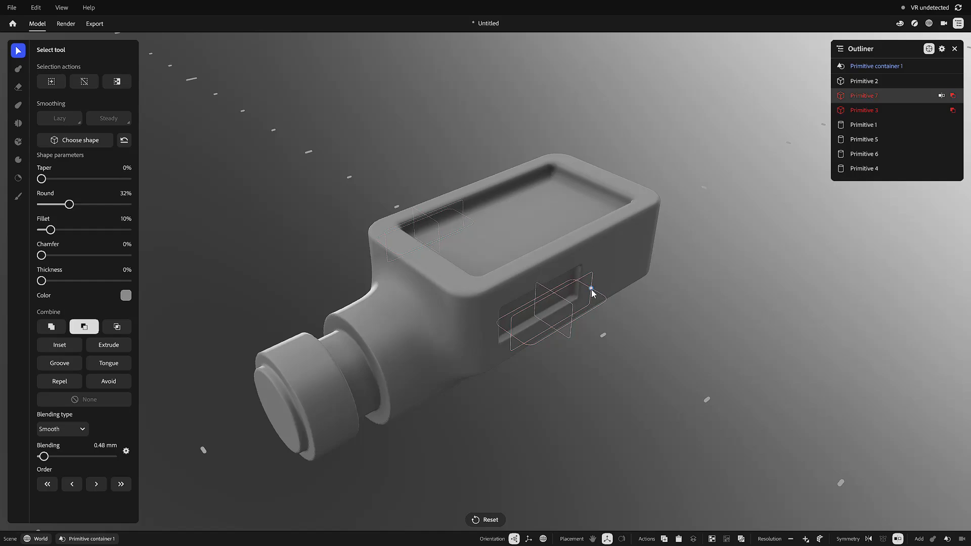
pyautogui.hotkey('ctrl', 'd')
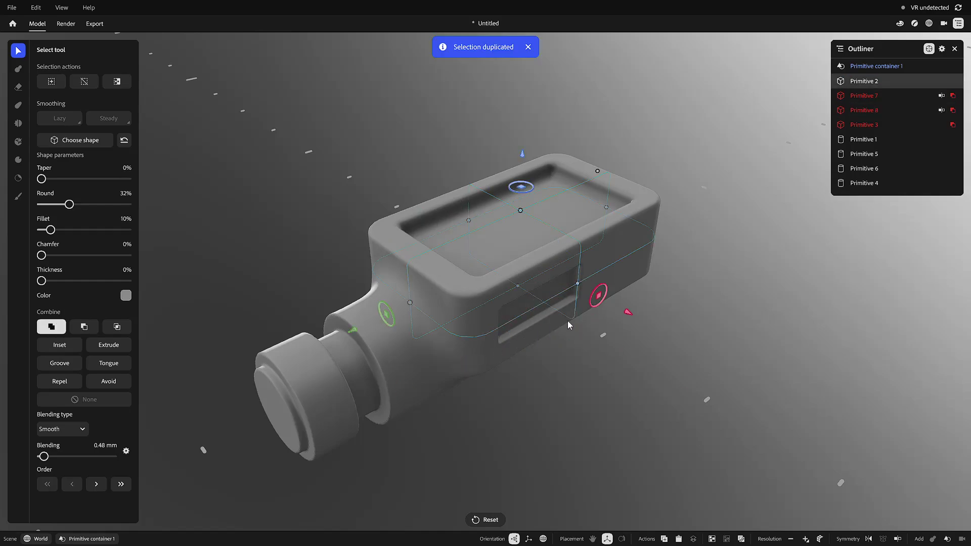
pyautogui.moveTo(464, 368); pyautogui.dragTo(610, 279)
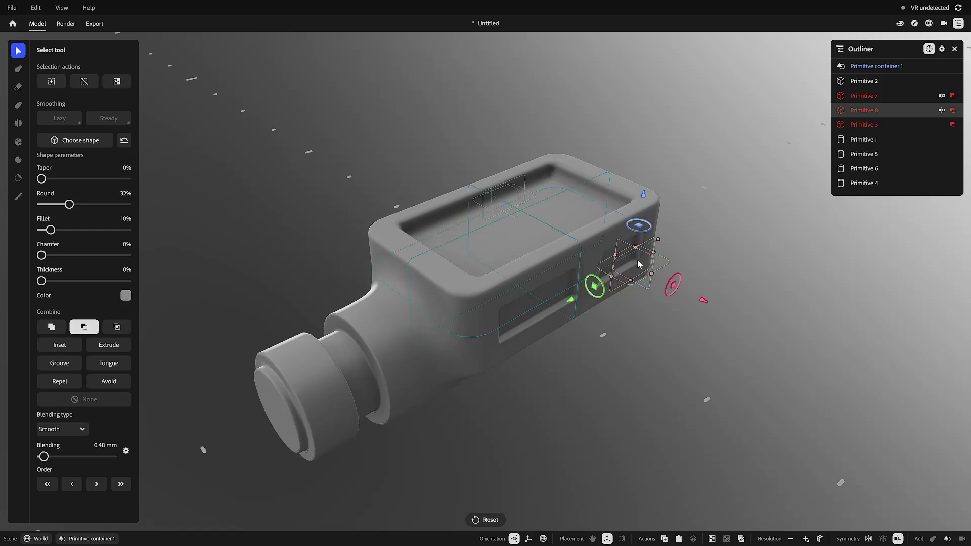
pyautogui.moveTo(635, 248); pyautogui.dragTo(639, 256)
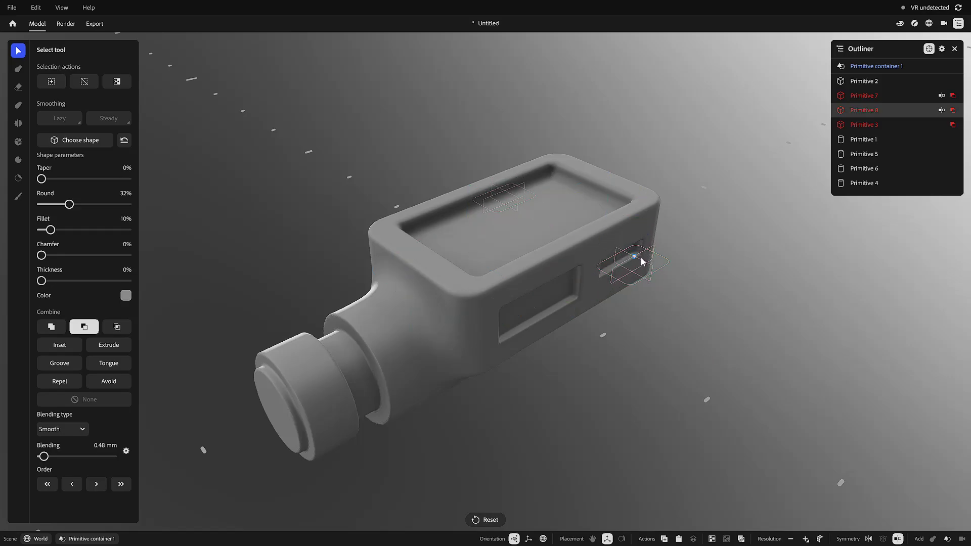
pyautogui.click(668, 334)
pyautogui.keyDown('alt'); pyautogui.moveTo(623, 361); pyautogui.dragTo(507, 269); pyautogui.keyUp('alt')
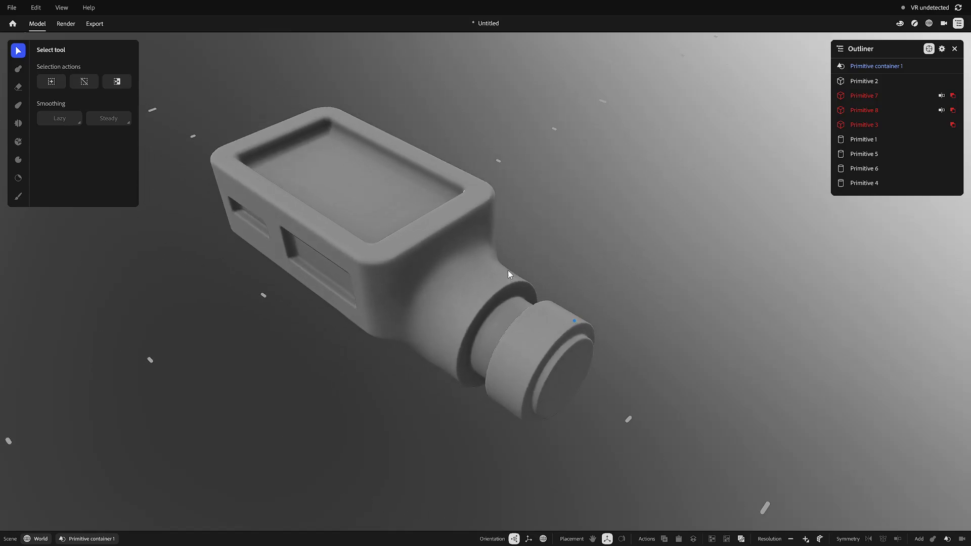
# Step: Leave the primitive container, duplicate the whole container, and move the copy forward beyond the original's lens end
pyautogui.click(845, 70)
pyautogui.click(649, 193)
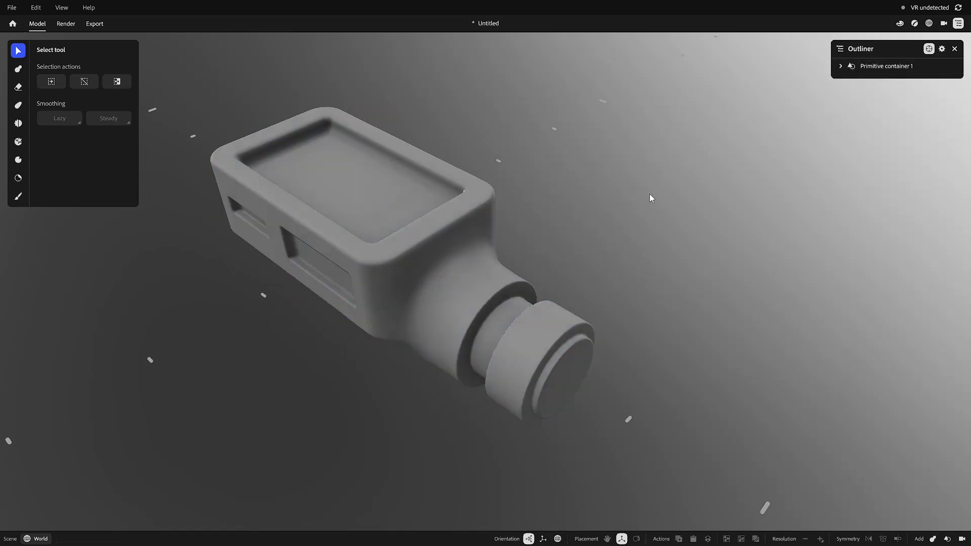
pyautogui.click(896, 67)
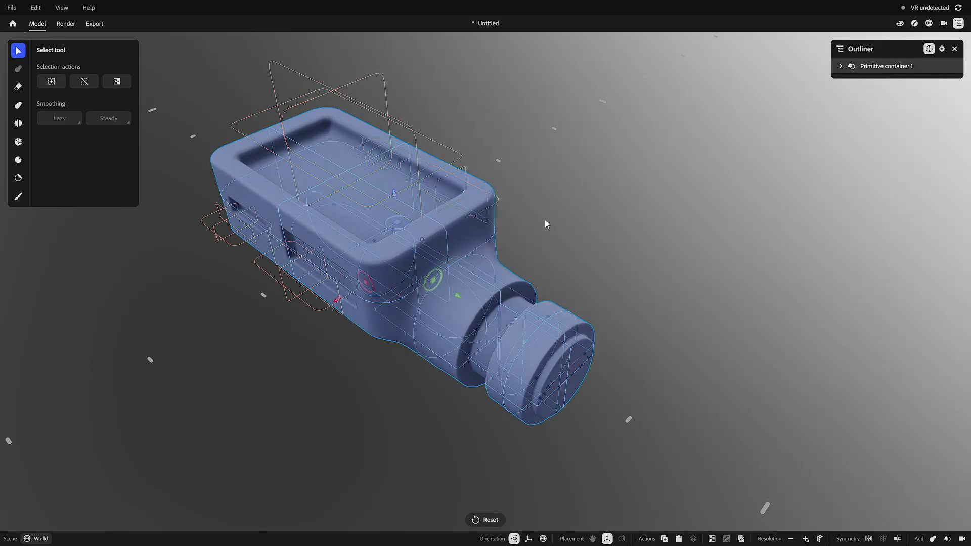
pyautogui.scroll(-5, 480, 271)
pyautogui.hotkey('ctrl', 'd')
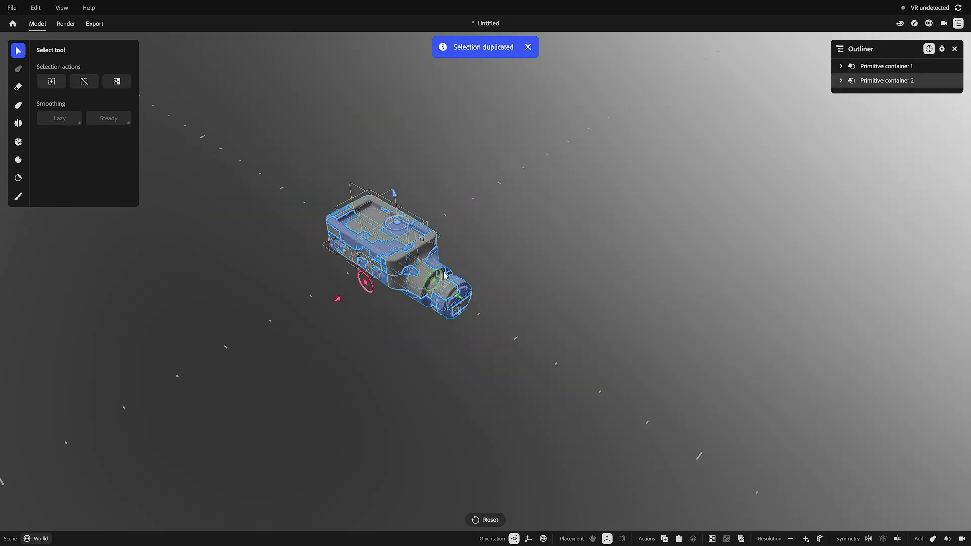
pyautogui.moveTo(444, 275); pyautogui.dragTo(671, 380)
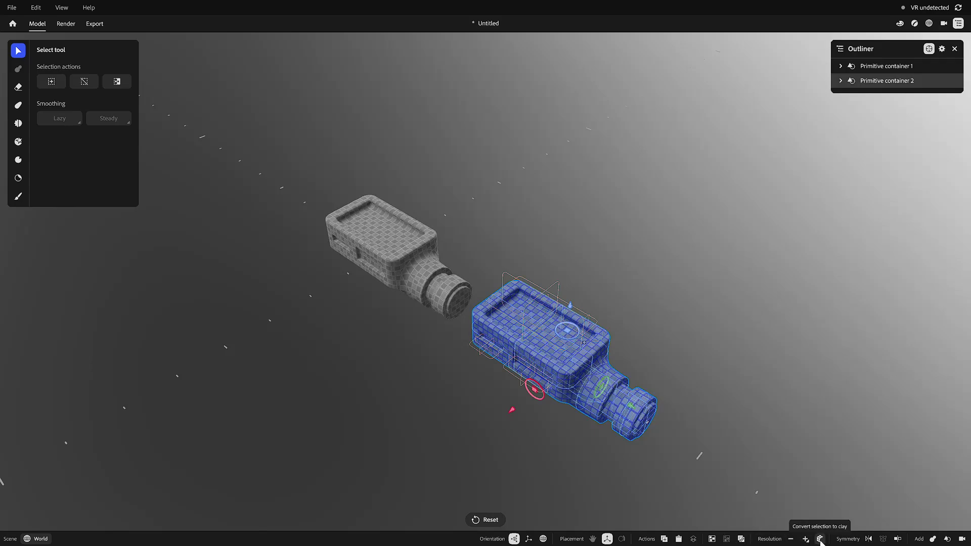
# Step: Convert the duplicated primitive container to clay
pyautogui.click(819, 538)
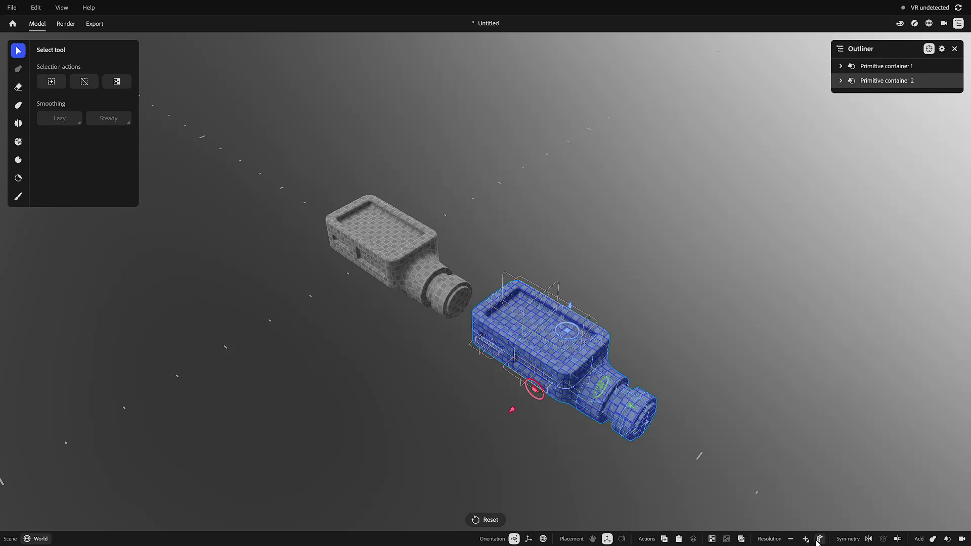
pyautogui.scroll(5, 628, 376)
pyautogui.keyDown('alt'); pyautogui.moveTo(455, 361); pyautogui.dragTo(583, 353); pyautogui.keyUp('alt')
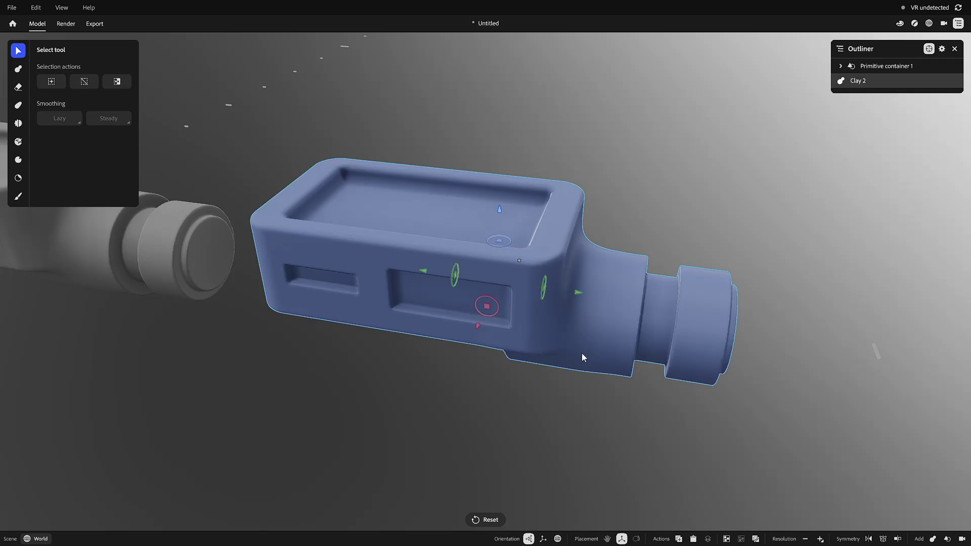
pyautogui.click(586, 400)
pyautogui.click(561, 299)
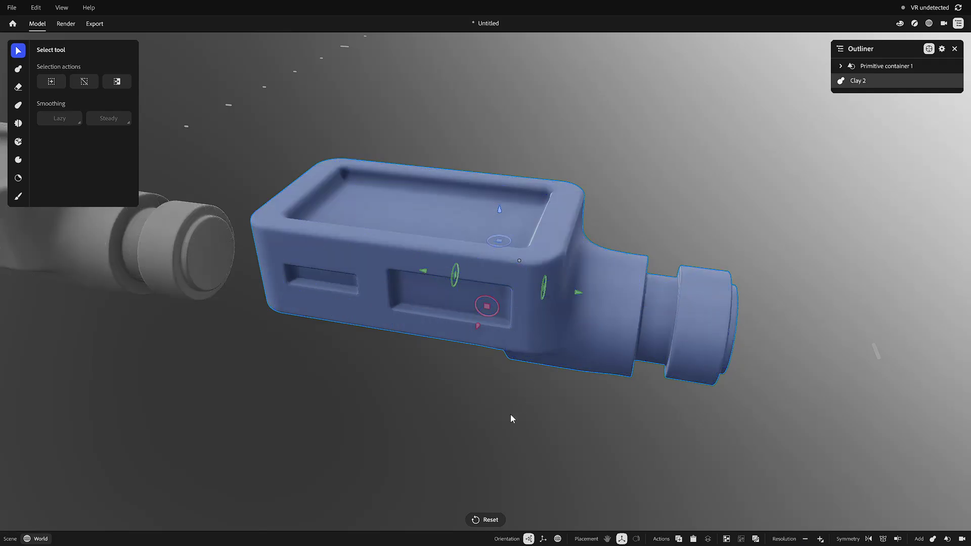
pyautogui.keyDown('alt'); pyautogui.moveTo(358, 245); pyautogui.dragTo(633, 439); pyautogui.keyUp('alt')
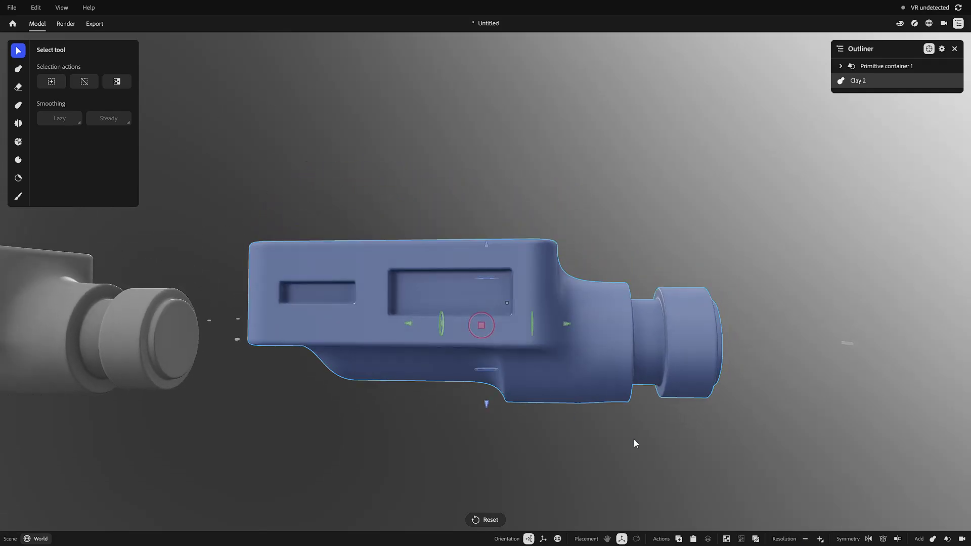
# Step: Examine the up-resolution methods available for the clay copy: Linear, Smooth and Shape Detection
pyautogui.rightClick(822, 540)
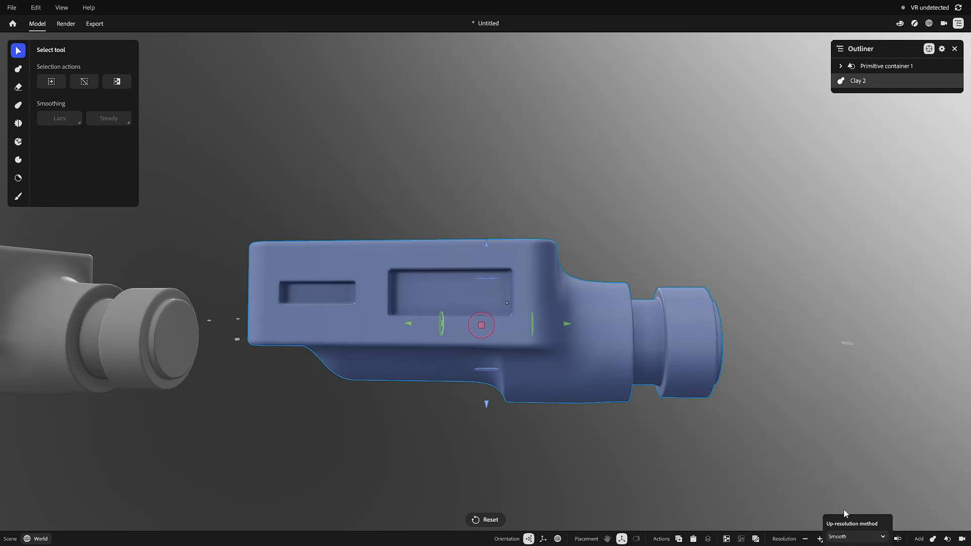
pyautogui.click(839, 538)
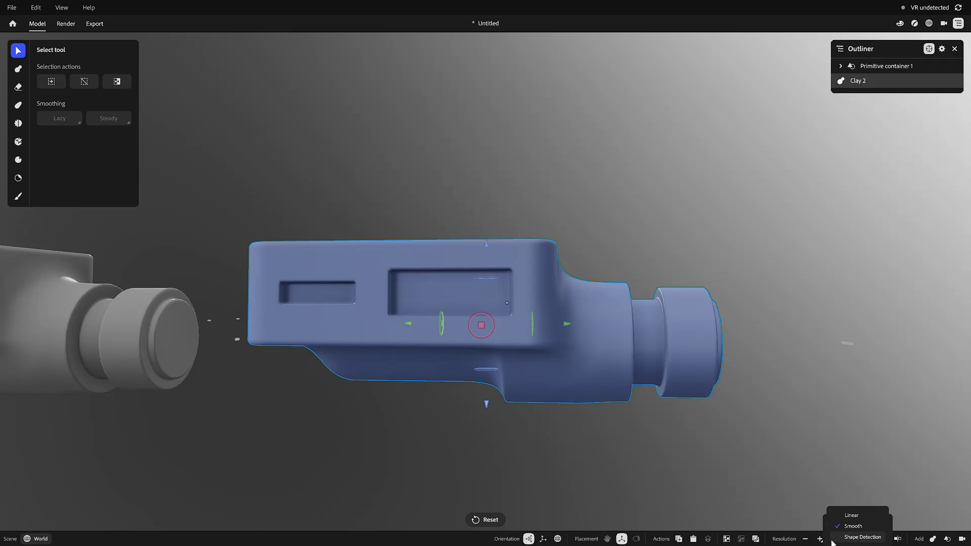
pyautogui.click(755, 481)
pyautogui.click(851, 539)
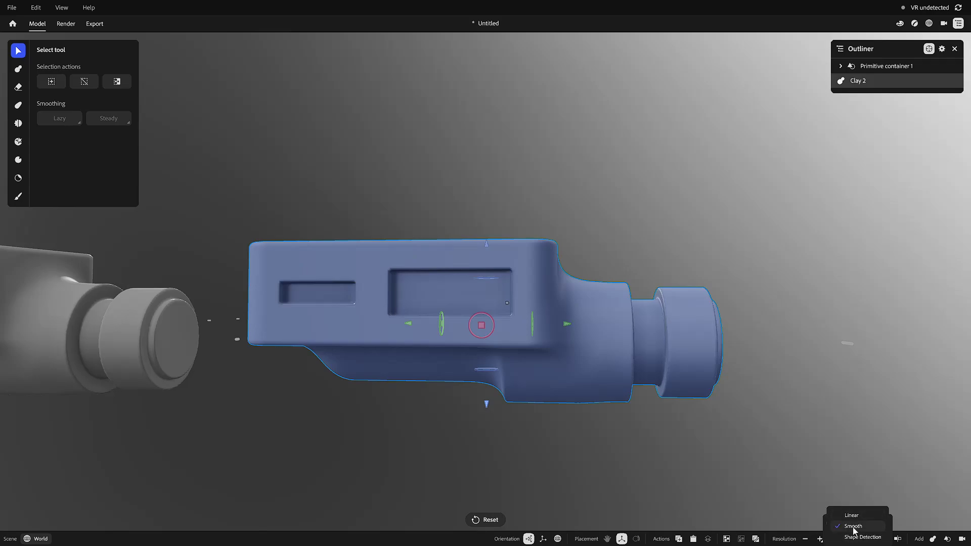
pyautogui.click(787, 473)
pyautogui.click(808, 500)
pyautogui.moveTo(822, 538)
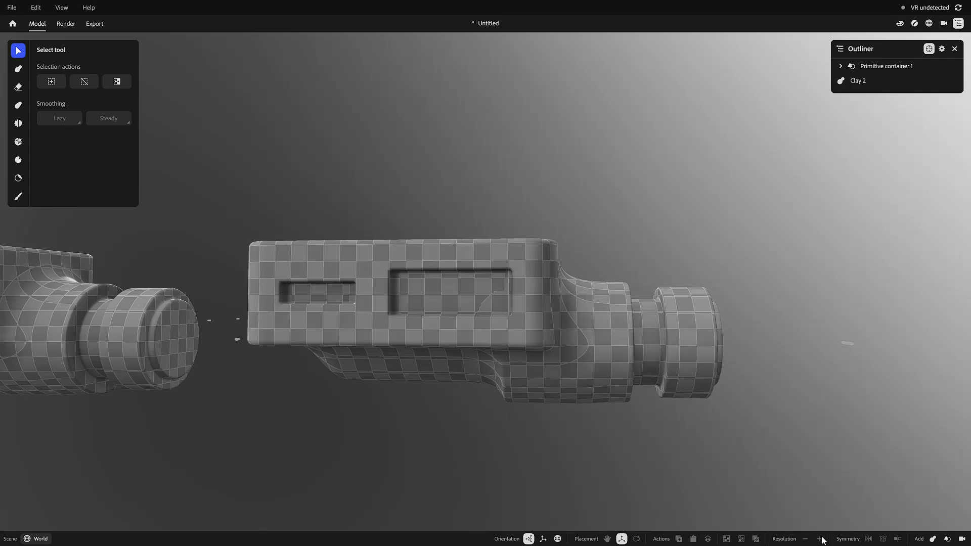
pyautogui.click(644, 375)
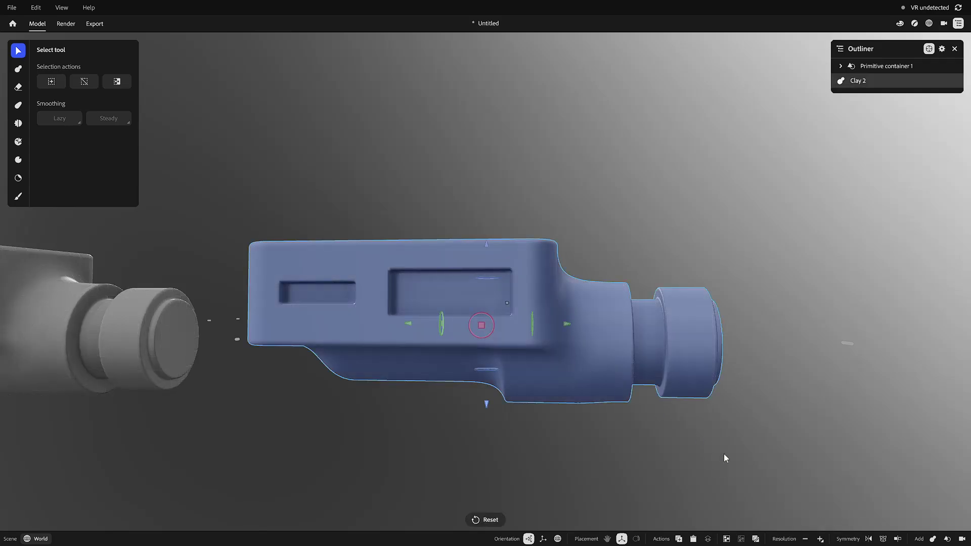
# Step: Increase the clay copy's resolution and reduce it by one level
pyautogui.click(820, 539)
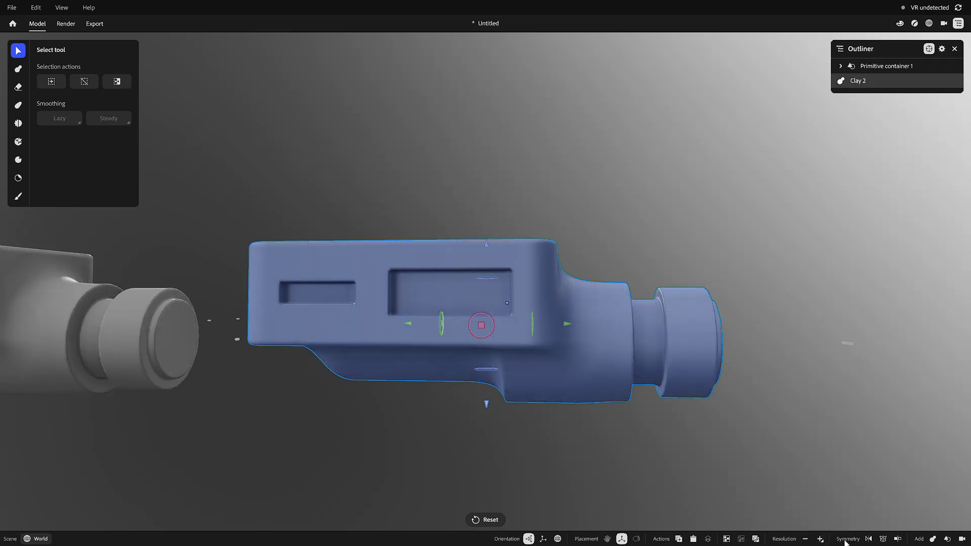
pyautogui.click(606, 431)
pyautogui.click(622, 384)
pyautogui.click(820, 539)
pyautogui.rightClick(821, 540)
pyautogui.click(805, 539)
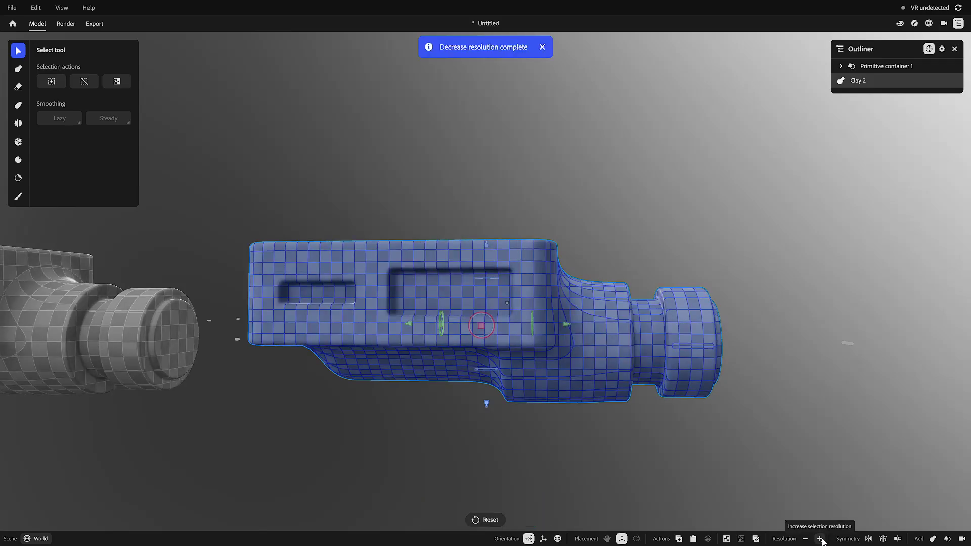
pyautogui.click(674, 417)
# Step: Compare the clay copy with the original primitive container, checking which editing handles each offers when selected
pyautogui.keyDown('alt'); pyautogui.moveTo(583, 352); pyautogui.dragTo(537, 343); pyautogui.keyUp('alt')
pyautogui.moveTo(537, 342); pyautogui.dragTo(477, 243, button='middle')
pyautogui.moveTo(569, 365); pyautogui.dragTo(507, 342, button='middle')
pyautogui.click(539, 344)
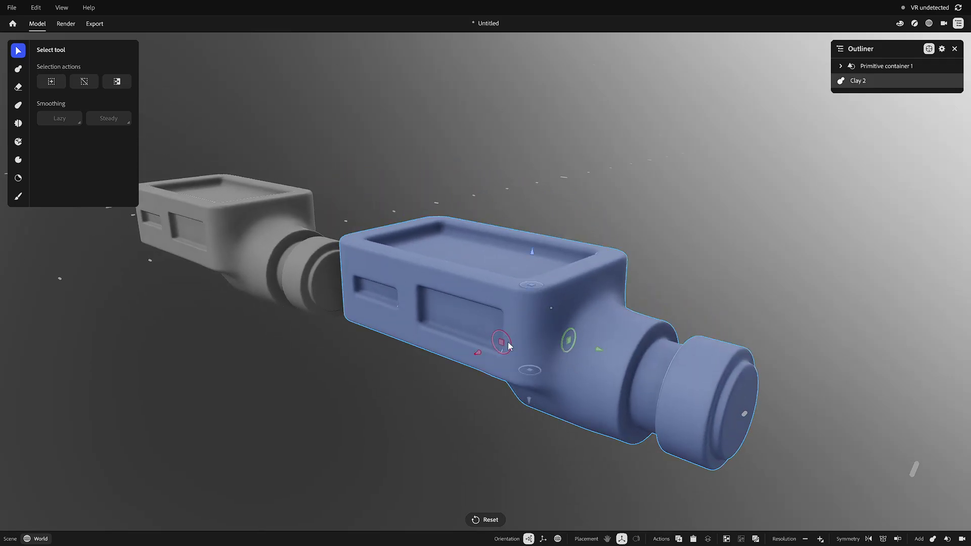
pyautogui.moveTo(500, 342); pyautogui.dragTo(524, 335)
pyautogui.hotkey('ctrl', 'z')
pyautogui.click(323, 280)
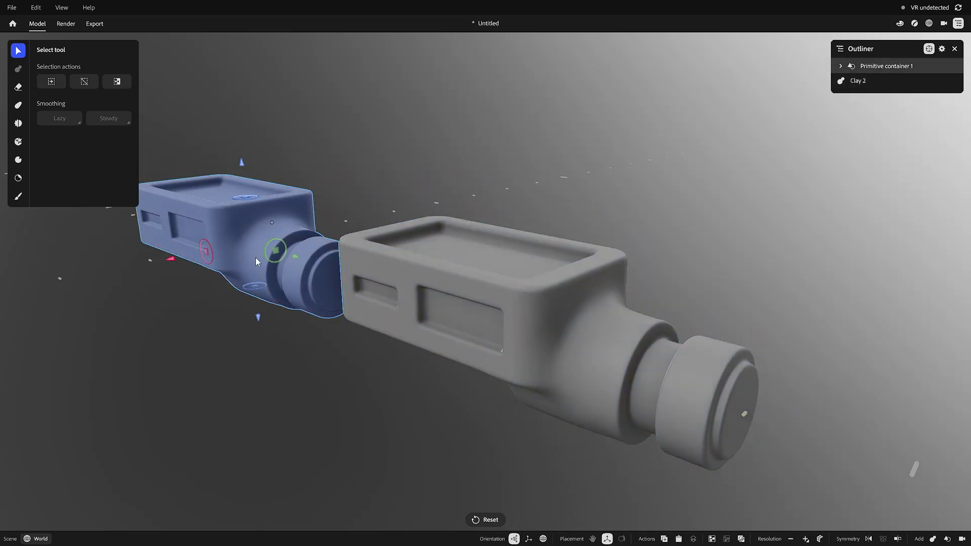
pyautogui.click(329, 396)
pyautogui.click(454, 363)
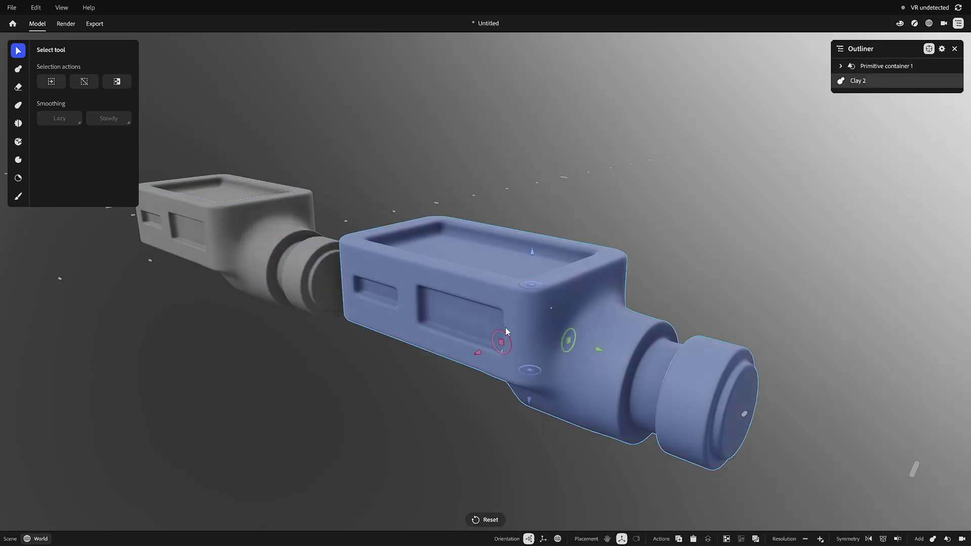
pyautogui.moveTo(455, 364); pyautogui.dragTo(567, 368, button='middle')
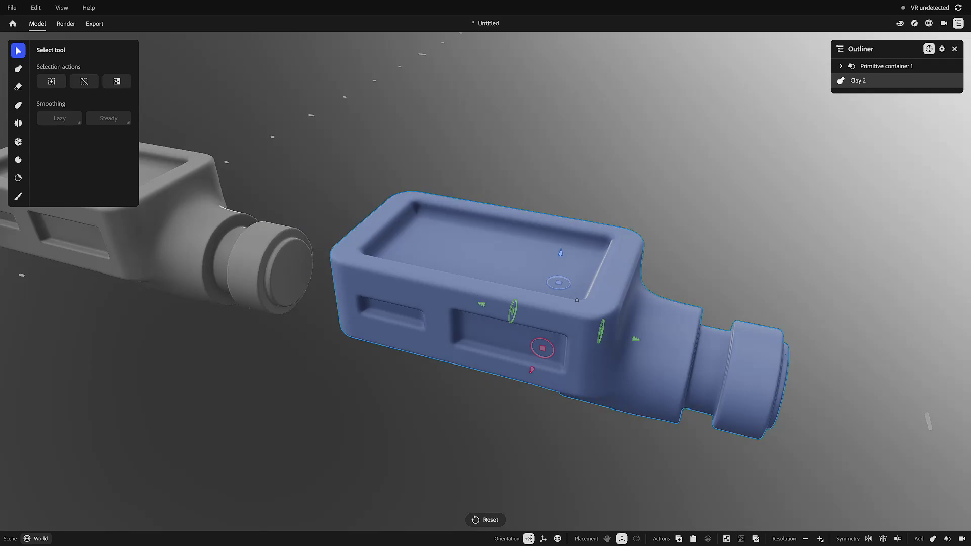
# Step: Set up a box shape in the Clay tool with 31% round, 29% fillet and a size of 4.26 cm
pyautogui.click(18, 69)
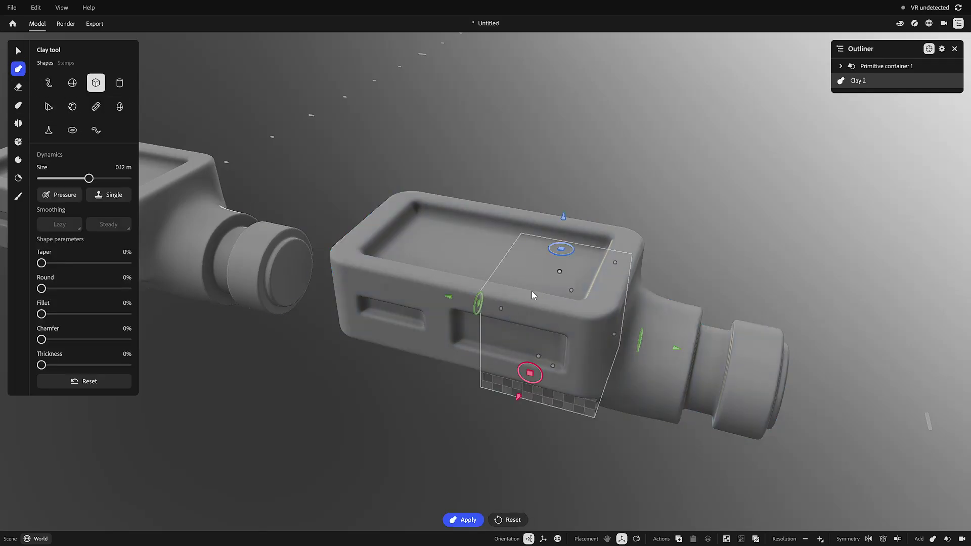
pyautogui.moveTo(752, 338); pyautogui.dragTo(612, 323, button='middle')
pyautogui.moveTo(60, 291); pyautogui.dragTo(66, 314)
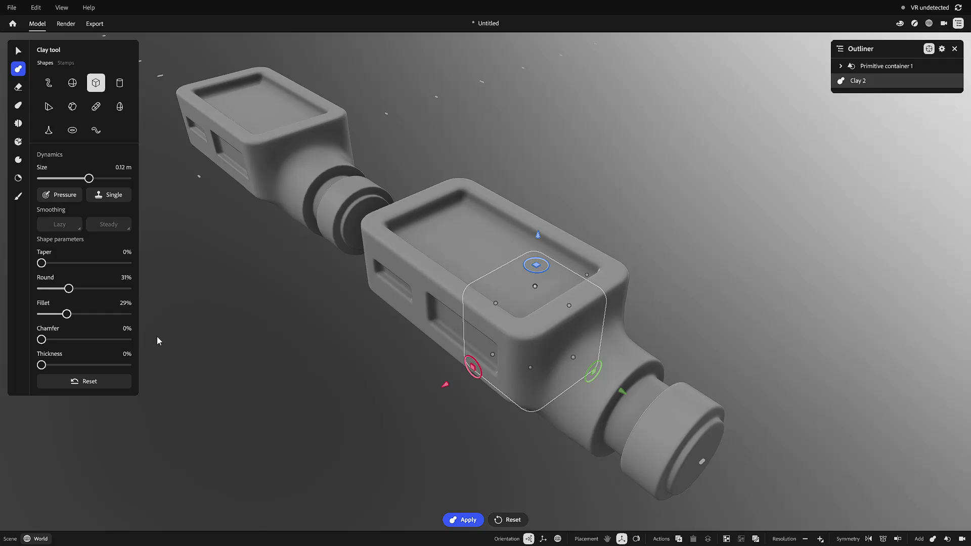
pyautogui.keyDown('ctrl'); pyautogui.moveTo(433, 443); pyautogui.dragTo(414, 466, button='right'); pyautogui.keyUp('ctrl')
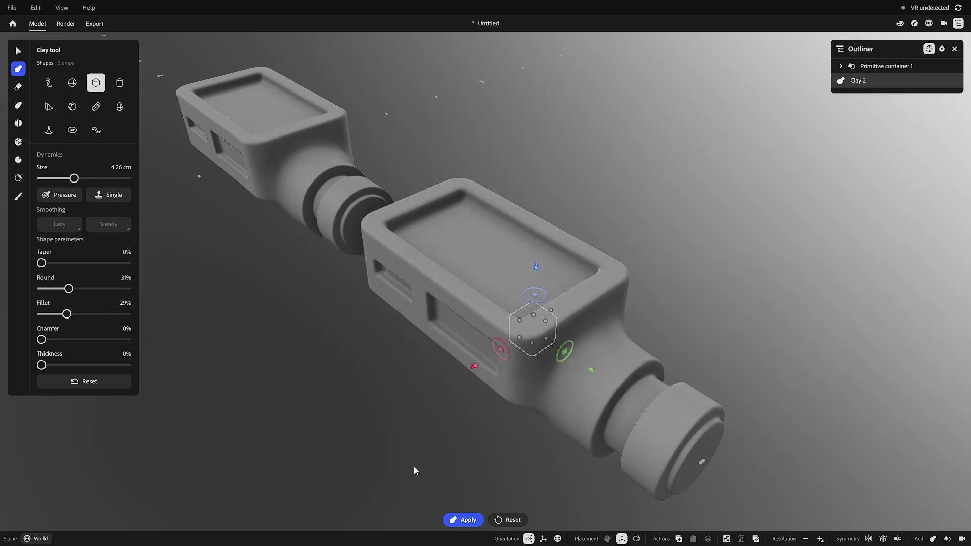
# Step: Place the clay box on the long rim beside the clay copy's top recess and shrink it to 1.39 cm
pyautogui.moveTo(501, 356); pyautogui.dragTo(425, 394)
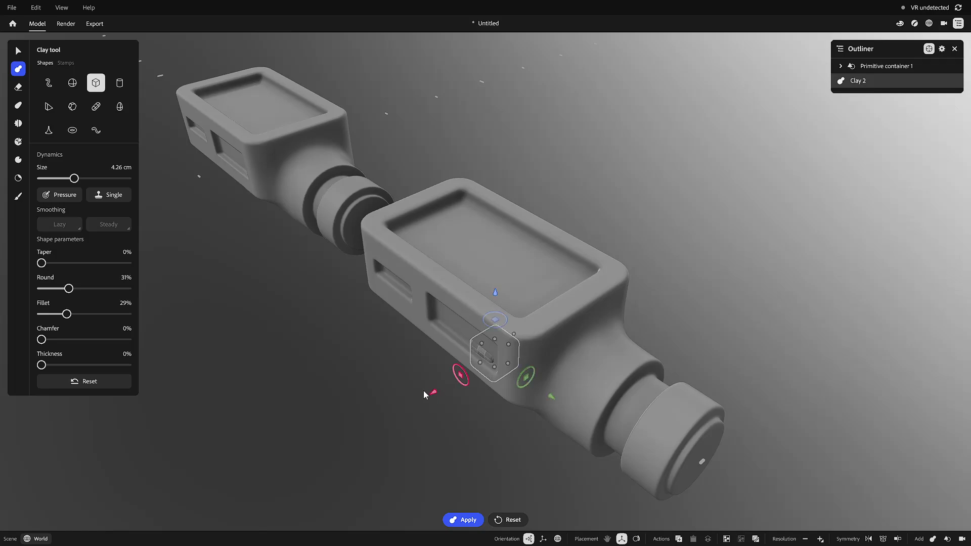
pyautogui.moveTo(494, 292); pyautogui.dragTo(498, 220)
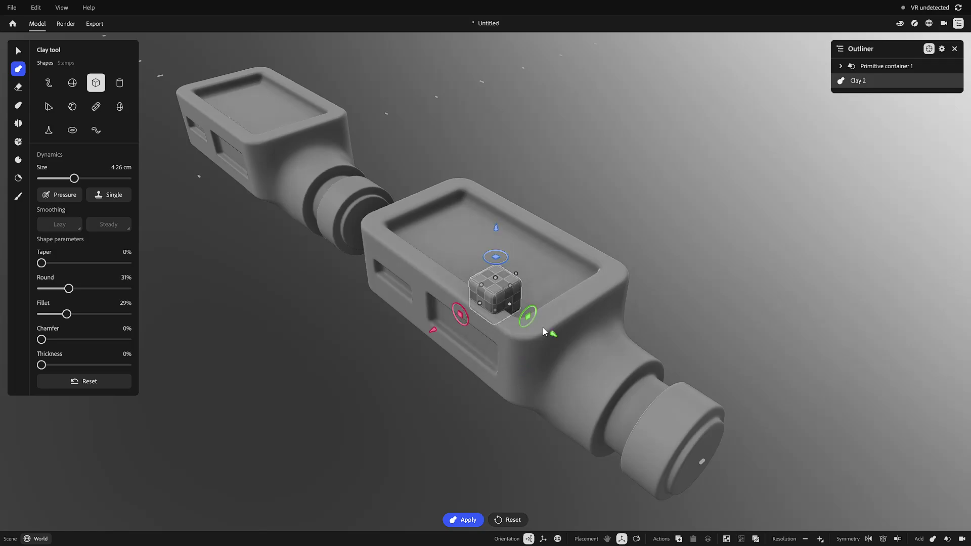
pyautogui.scroll(3, 516, 315)
pyautogui.keyDown('alt'); pyautogui.moveTo(530, 316); pyautogui.dragTo(572, 340); pyautogui.keyUp('alt')
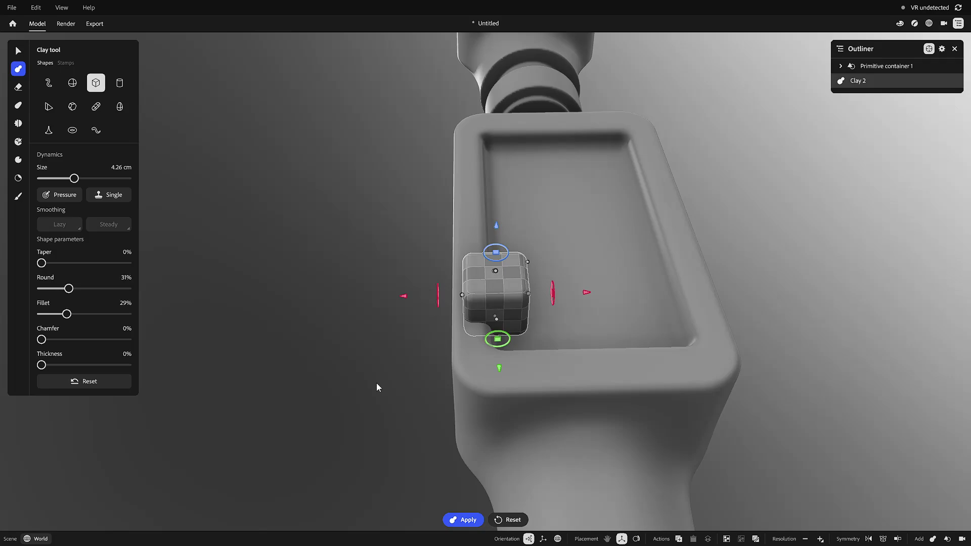
pyautogui.moveTo(376, 384)
pyautogui.keyDown('ctrl'); pyautogui.mouseDown(button='right')
pyautogui.moveTo(348, 377)
pyautogui.moveTo(364, 379)
pyautogui.mouseUp(button='right'); pyautogui.keyUp('ctrl')
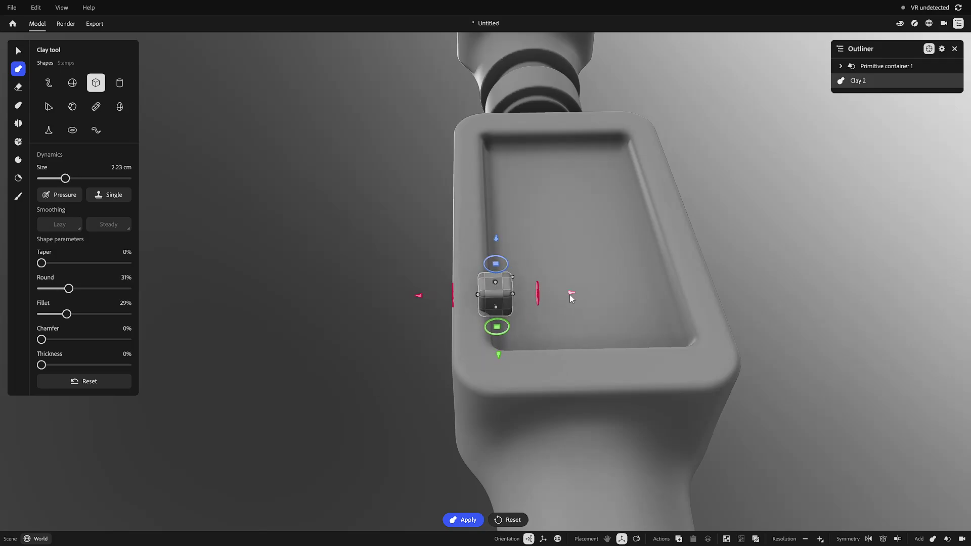
pyautogui.moveTo(570, 294); pyautogui.dragTo(547, 295)
pyautogui.keyDown('ctrl'); pyautogui.moveTo(374, 411); pyautogui.dragTo(344, 408, button='right'); pyautogui.keyUp('ctrl')
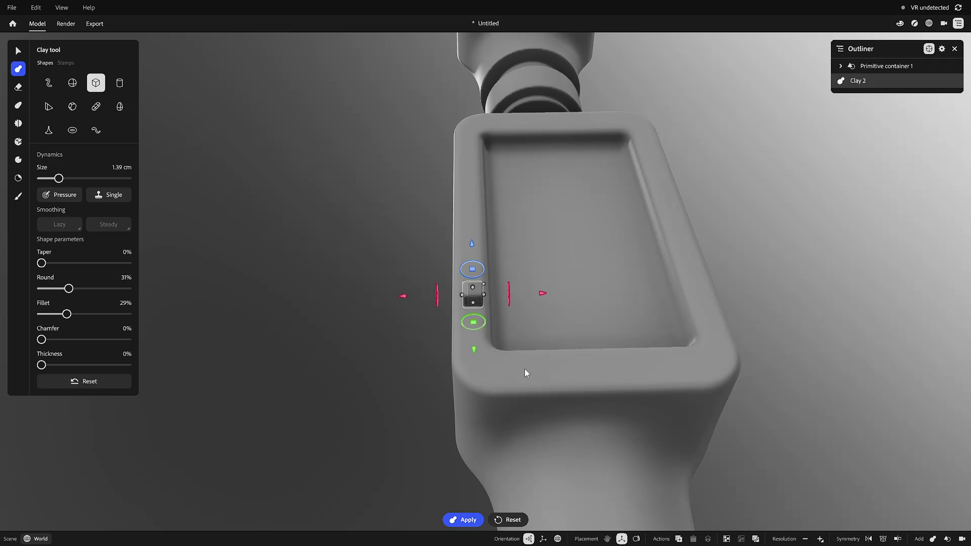
# Step: Stretch the clay box along the full length of the long rim to a size of 0.22 m
pyautogui.keyDown('alt'); pyautogui.moveTo(607, 352); pyautogui.dragTo(511, 361); pyautogui.keyUp('alt')
pyautogui.moveTo(511, 365); pyautogui.dragTo(502, 302, button='right')
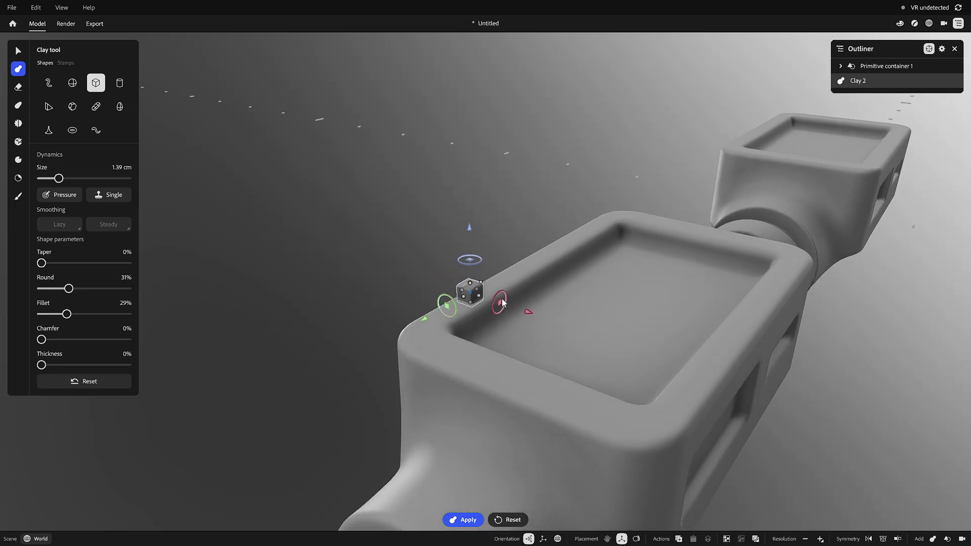
pyautogui.moveTo(462, 297); pyautogui.dragTo(438, 310)
pyautogui.moveTo(607, 348); pyautogui.dragTo(411, 296, button='right')
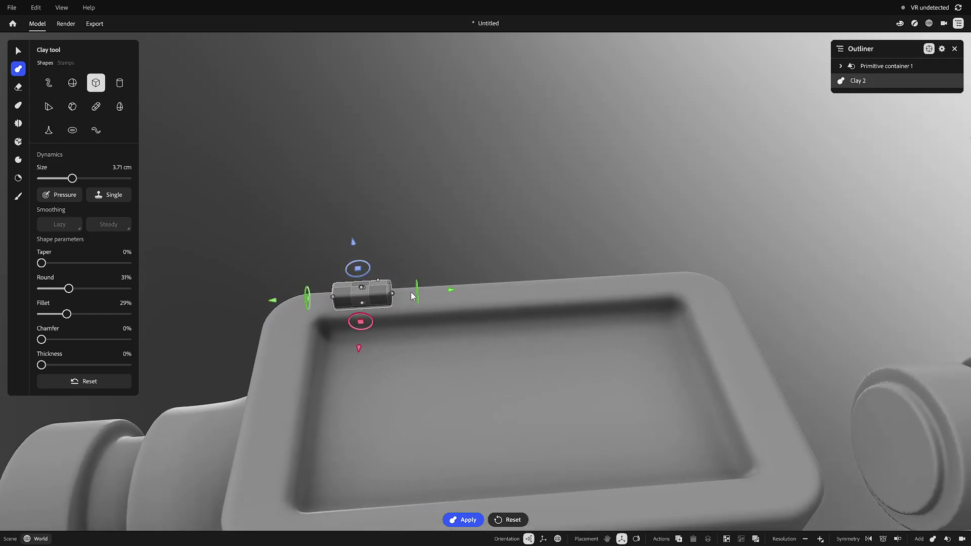
pyautogui.moveTo(396, 293); pyautogui.dragTo(664, 285)
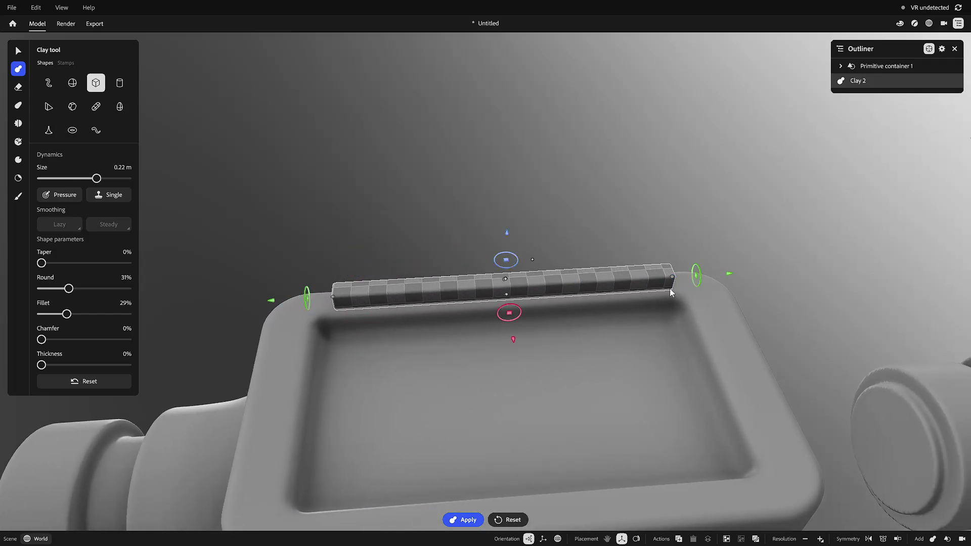
pyautogui.moveTo(664, 285); pyautogui.dragTo(488, 315, button='right')
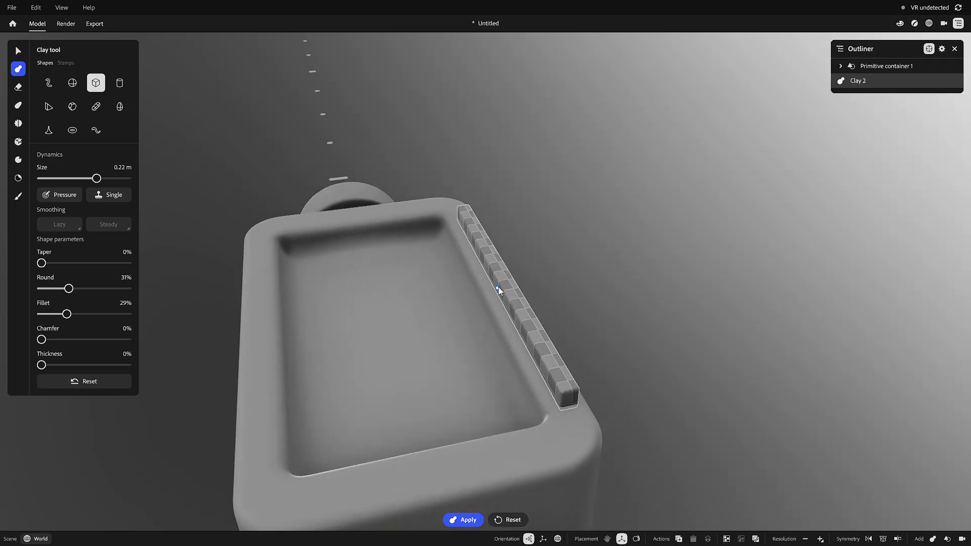
pyautogui.moveTo(701, 354); pyautogui.dragTo(666, 348, button='right')
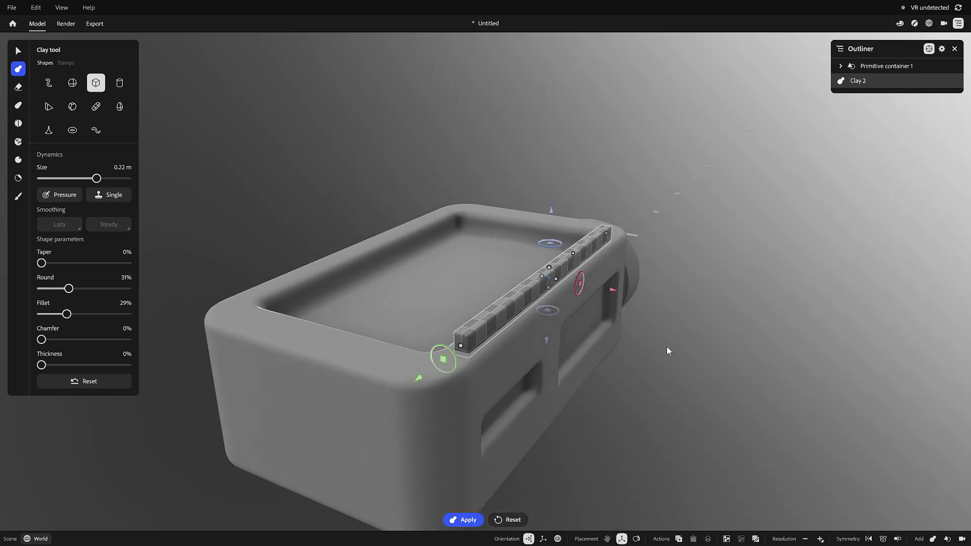
pyautogui.click(897, 539)
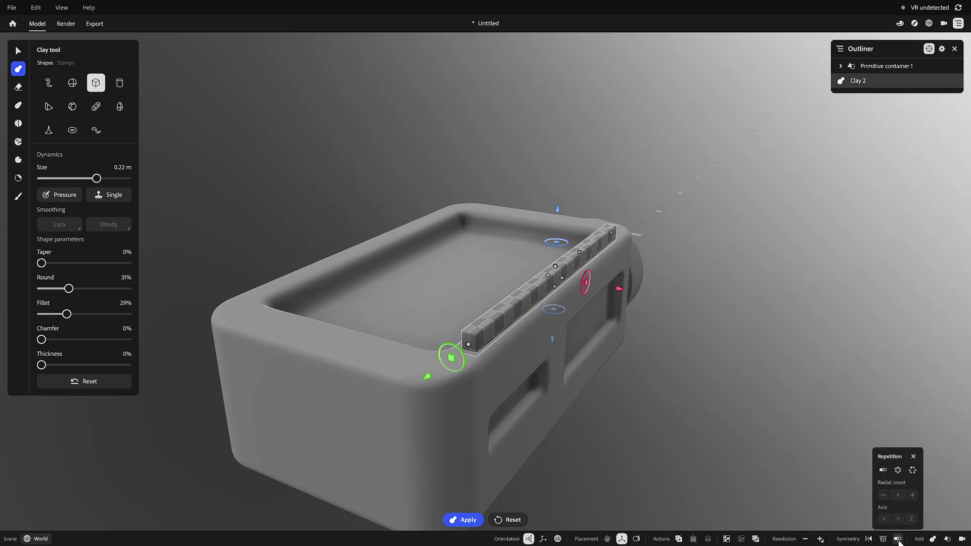
pyautogui.click(883, 470)
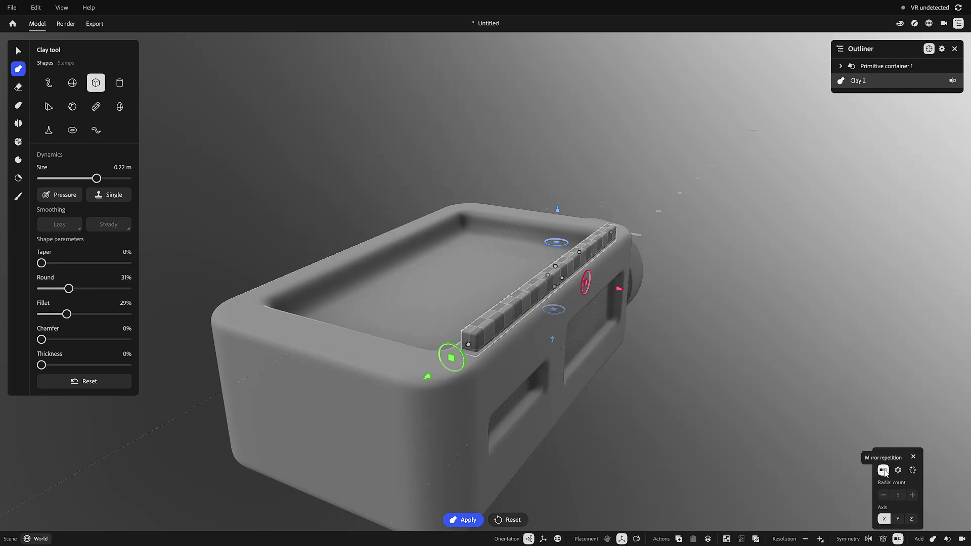
pyautogui.click(897, 538)
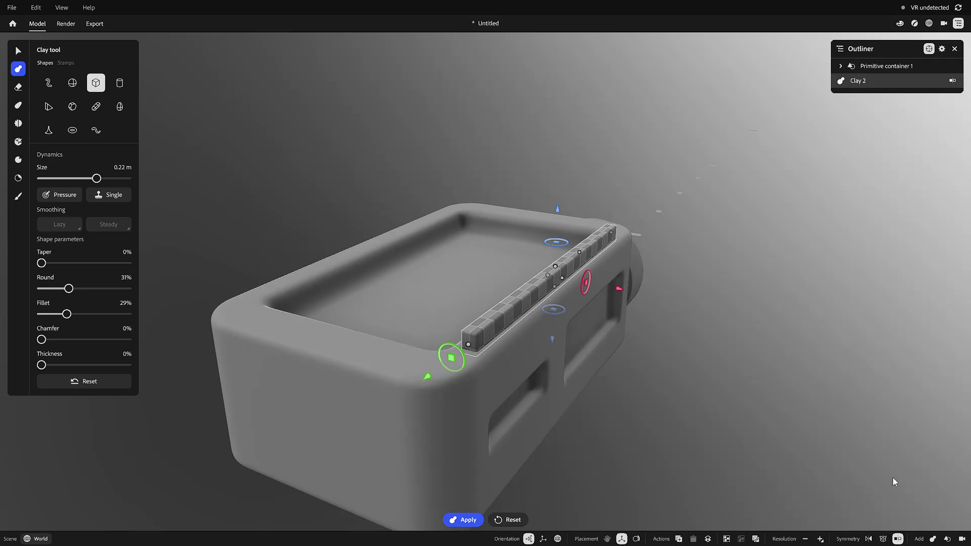
pyautogui.click(898, 539)
pyautogui.click(883, 471)
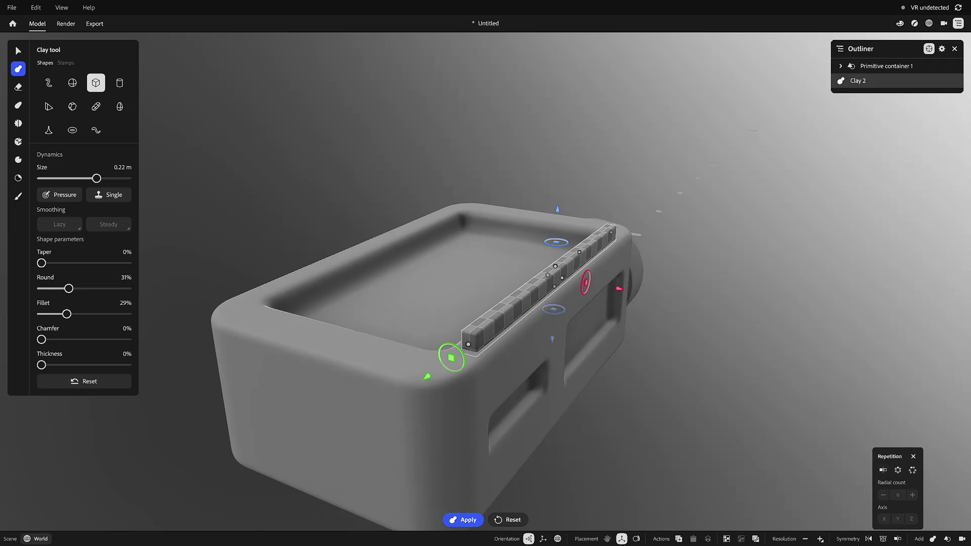
# Step: Turn on mirror symmetry across the X axis for the long bar on the recess rim
pyautogui.click(883, 539)
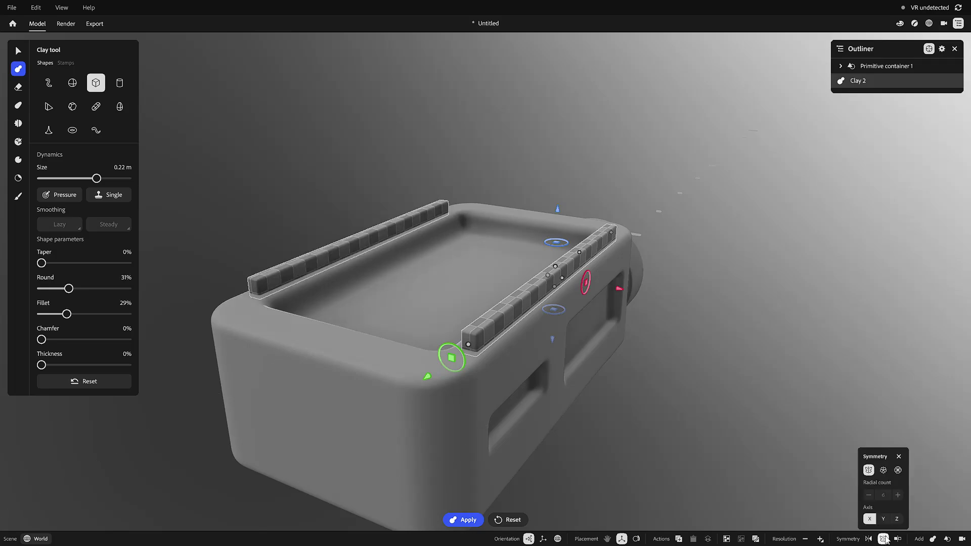
pyautogui.keyDown('alt'); pyautogui.moveTo(634, 361); pyautogui.dragTo(651, 375); pyautogui.keyUp('alt')
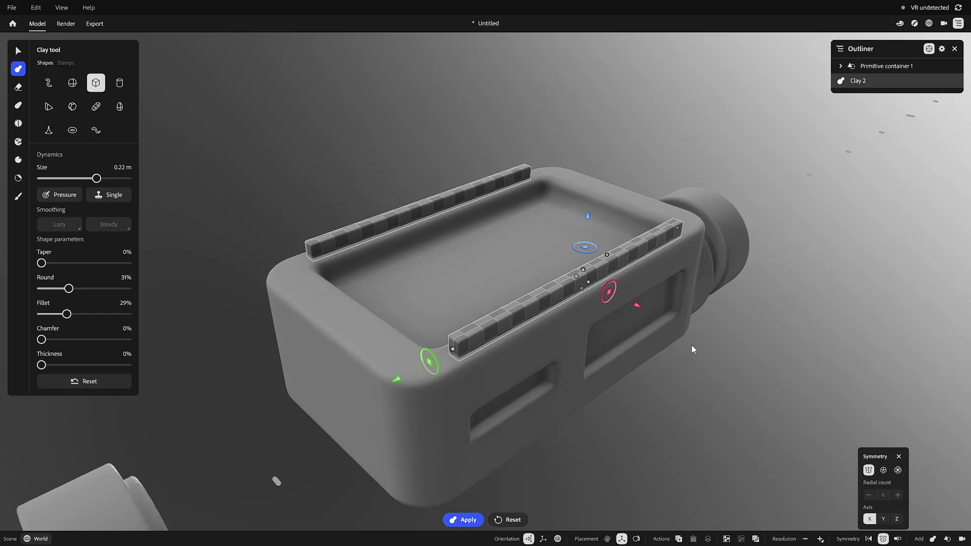
# Step: Compare the mirrored bars as added clay and as erasing shapes, and browse the Mechanical stamps of the Clay tool
pyautogui.press('e')
pyautogui.press('c')
pyautogui.press('e')
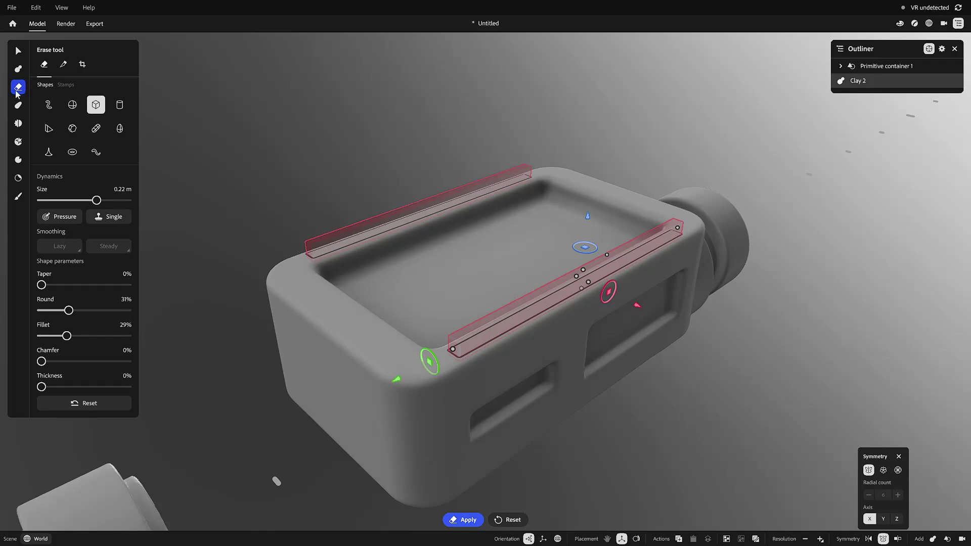
pyautogui.press('c')
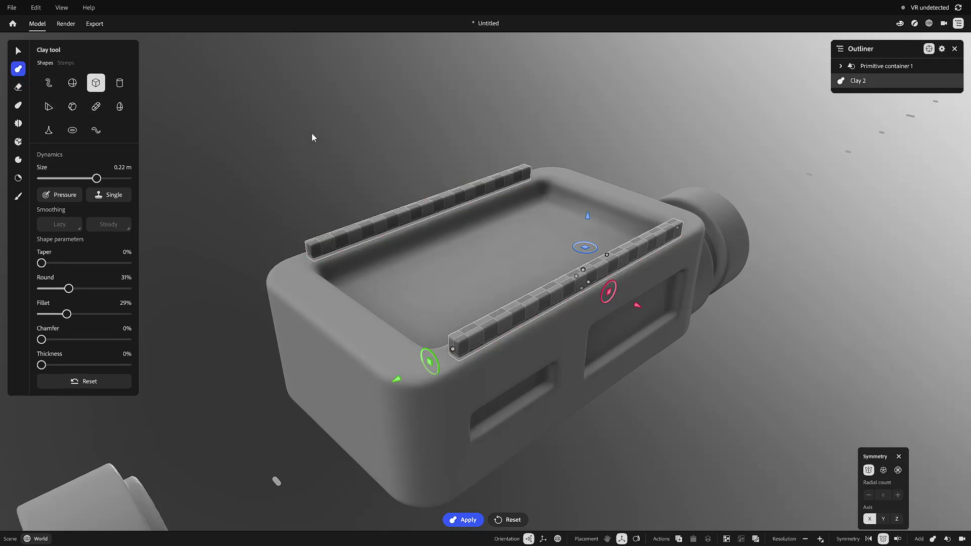
pyautogui.press('e')
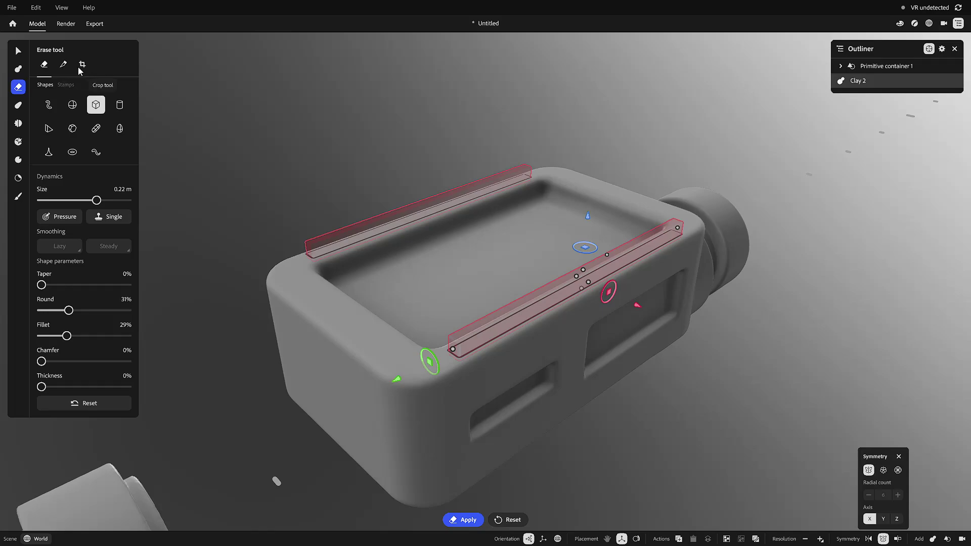
pyautogui.click(18, 68)
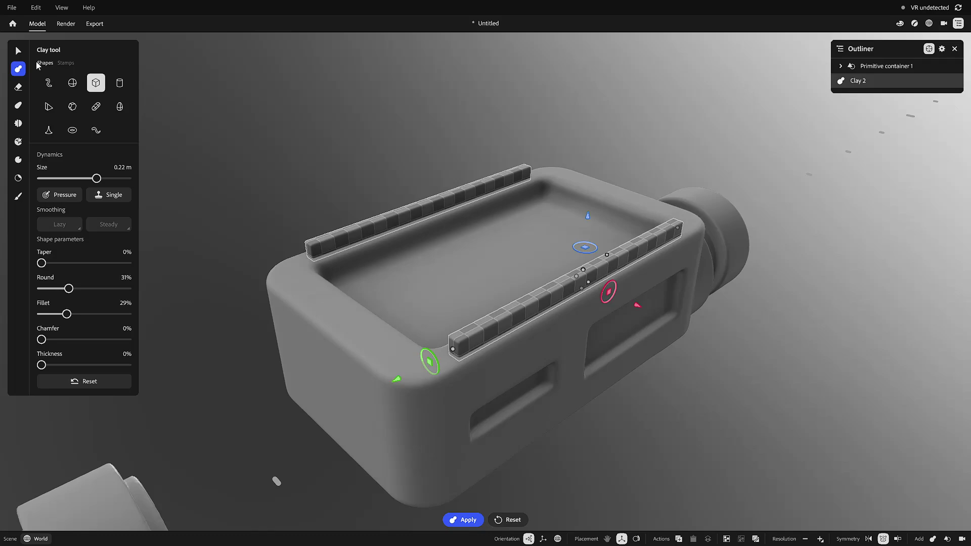
pyautogui.click(66, 63)
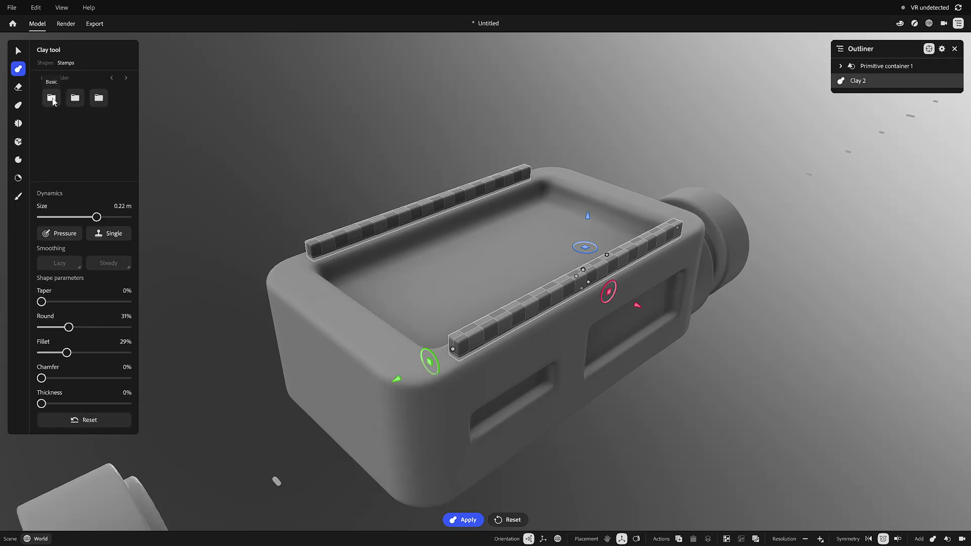
pyautogui.click(76, 99)
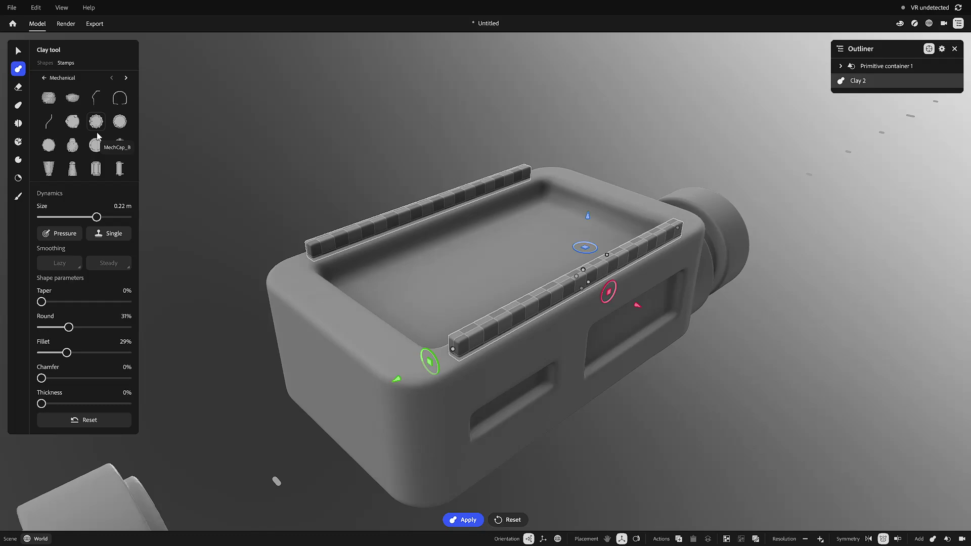
pyautogui.click(44, 80)
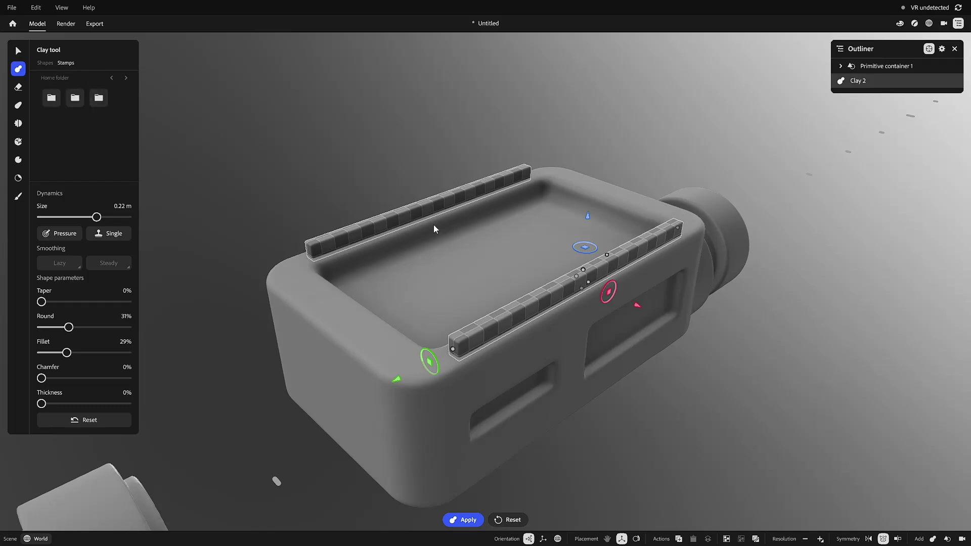
pyautogui.click(50, 63)
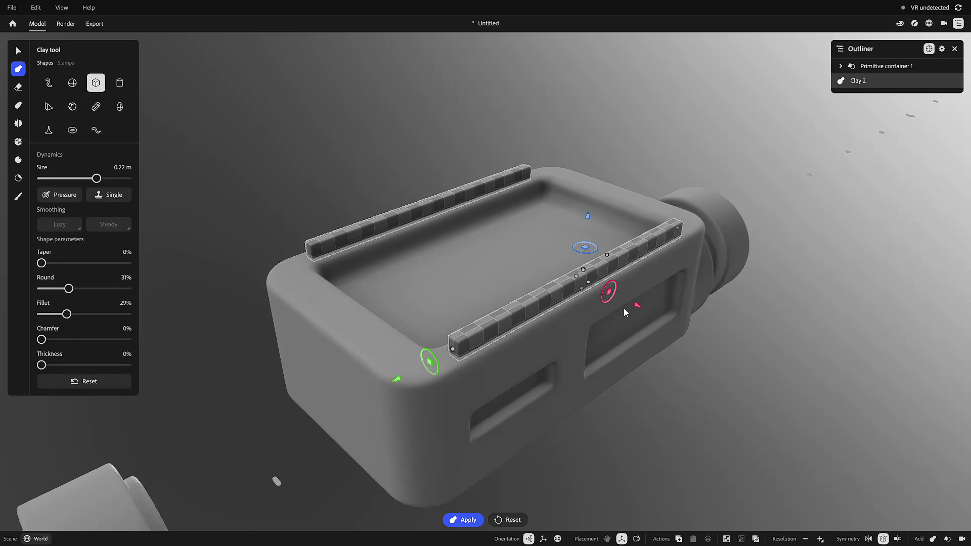
# Step: Move the mirrored bars slightly inward and erase a long groove along each long rim of the recess
pyautogui.press('e')
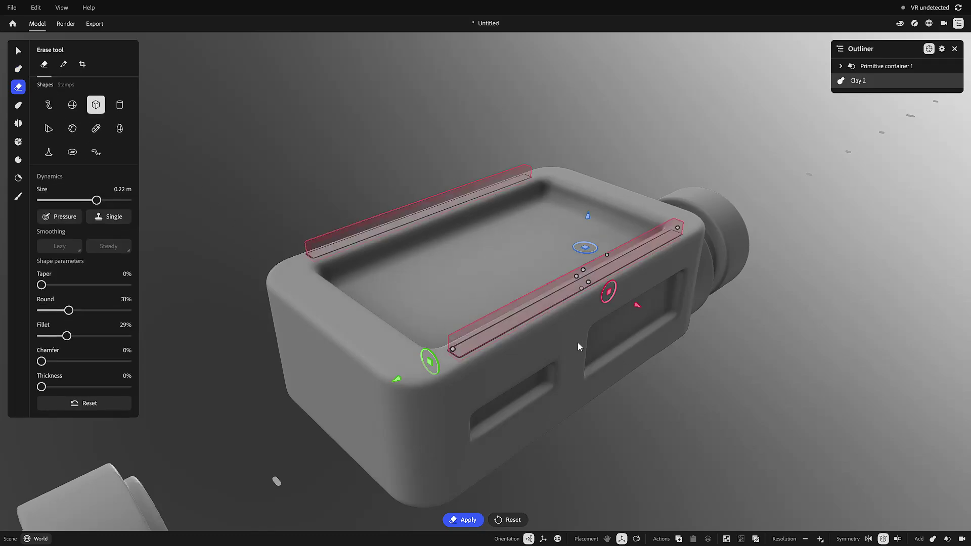
pyautogui.keyDown('alt'); pyautogui.moveTo(632, 378); pyautogui.dragTo(609, 375); pyautogui.keyUp('alt')
pyautogui.keyDown('alt'); pyautogui.moveTo(610, 375); pyautogui.dragTo(653, 323, button='middle'); pyautogui.keyUp('alt')
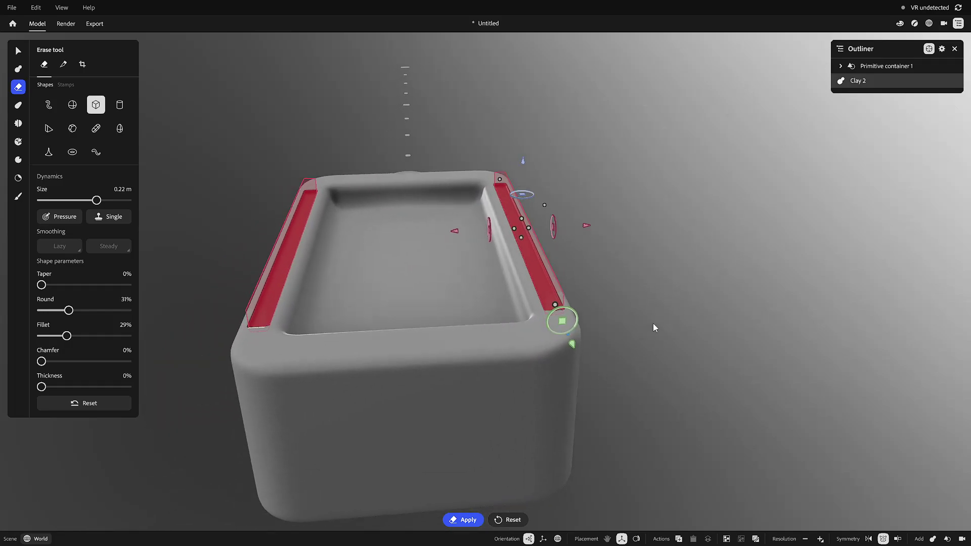
pyautogui.moveTo(653, 324); pyautogui.dragTo(625, 255, button='right')
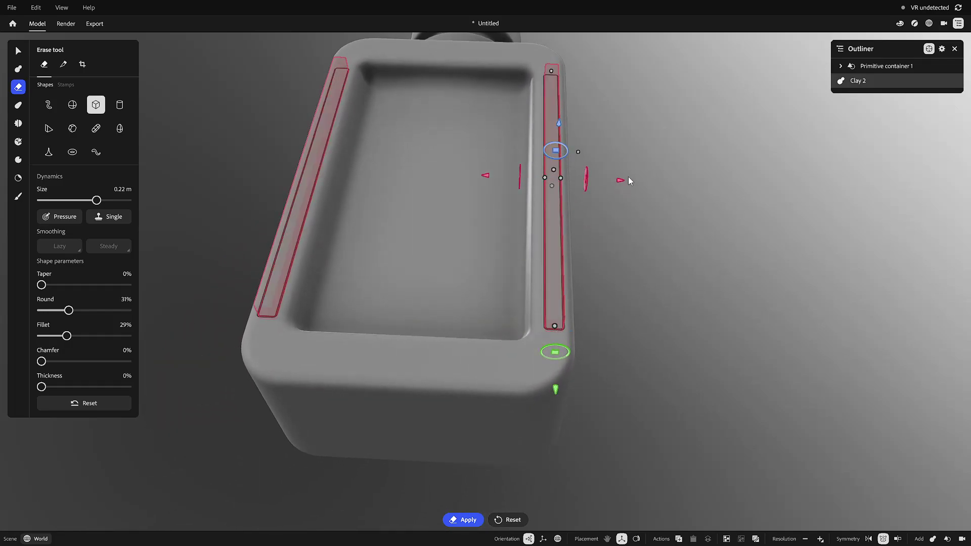
pyautogui.moveTo(620, 179); pyautogui.dragTo(617, 180)
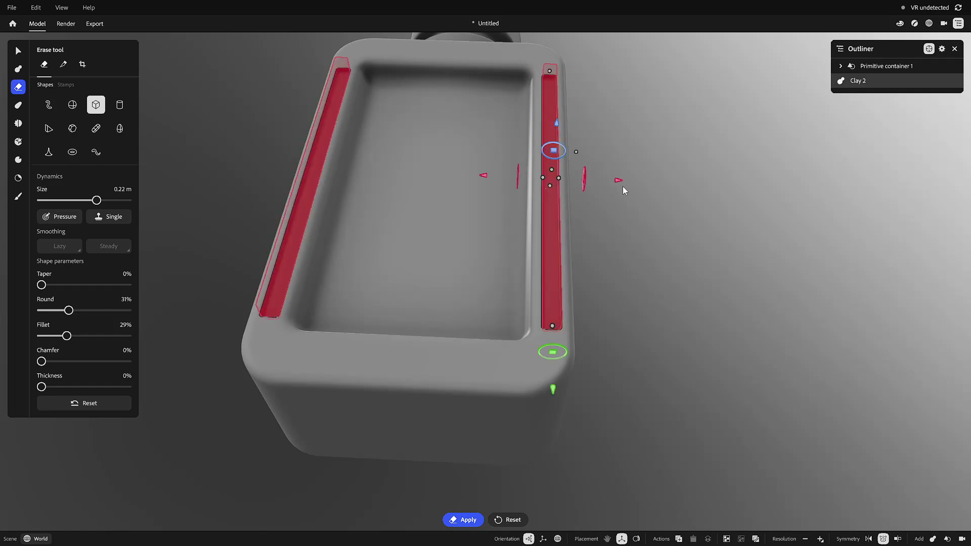
pyautogui.moveTo(691, 278); pyautogui.dragTo(596, 283, button='right')
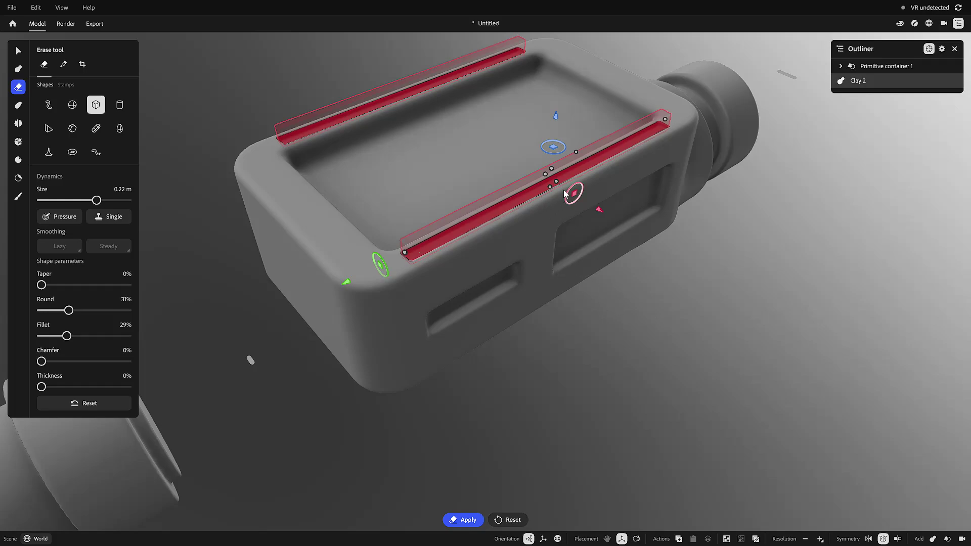
# Step: Shrink the box to a small block of 1.82 cm and add mirrored clay clips at both ends of the grooves
pyautogui.moveTo(666, 121); pyautogui.dragTo(568, 180)
pyautogui.press('c')
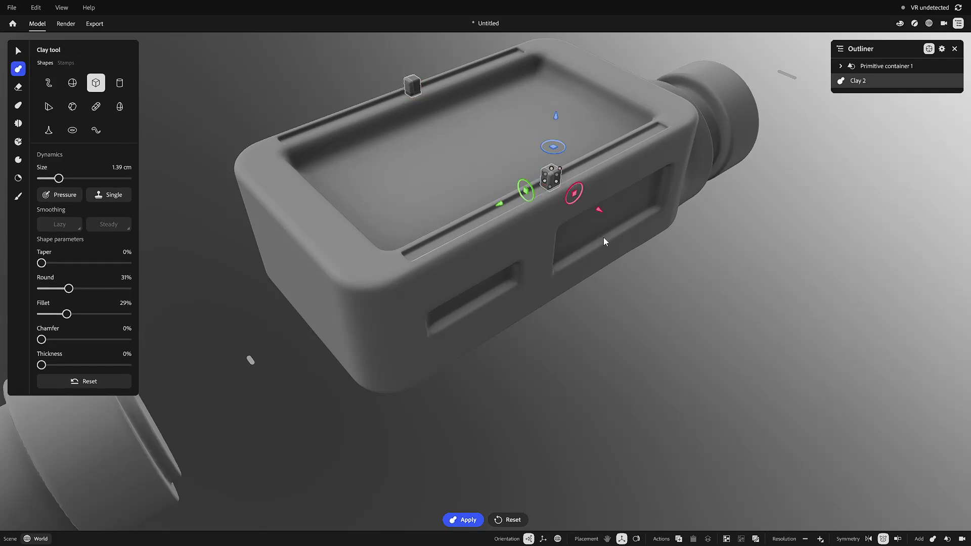
pyautogui.moveTo(556, 182); pyautogui.dragTo(560, 186)
pyautogui.moveTo(632, 296); pyautogui.dragTo(602, 248, button='right')
pyautogui.moveTo(553, 171); pyautogui.dragTo(558, 178)
pyautogui.moveTo(496, 201); pyautogui.dragTo(440, 215)
pyautogui.press('Return')
# Step: Add two more pairs of 1.82 cm clay clips, spaced evenly along the grooves between the end clips
pyautogui.keyDown('alt'); pyautogui.moveTo(571, 276); pyautogui.dragTo(627, 210); pyautogui.keyUp('alt')
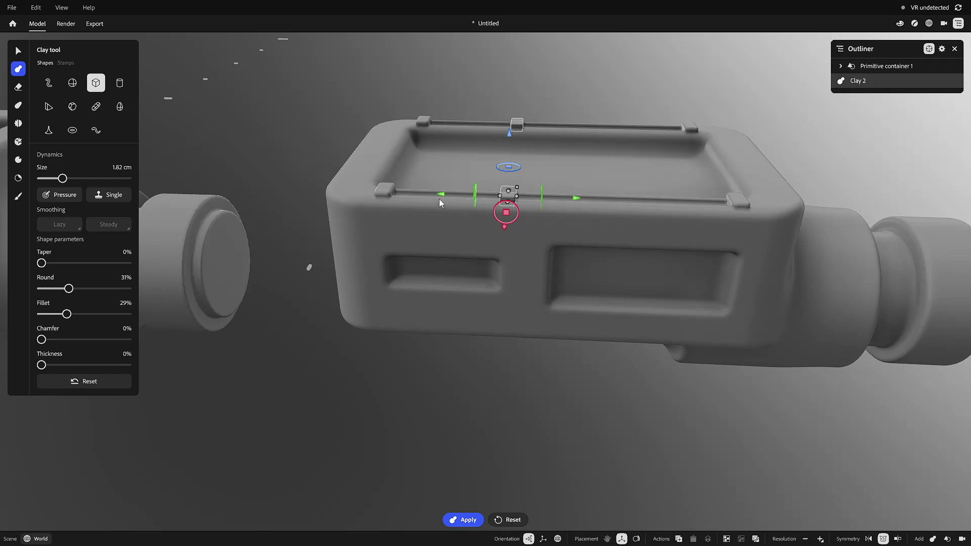
pyautogui.moveTo(439, 199); pyautogui.dragTo(553, 201)
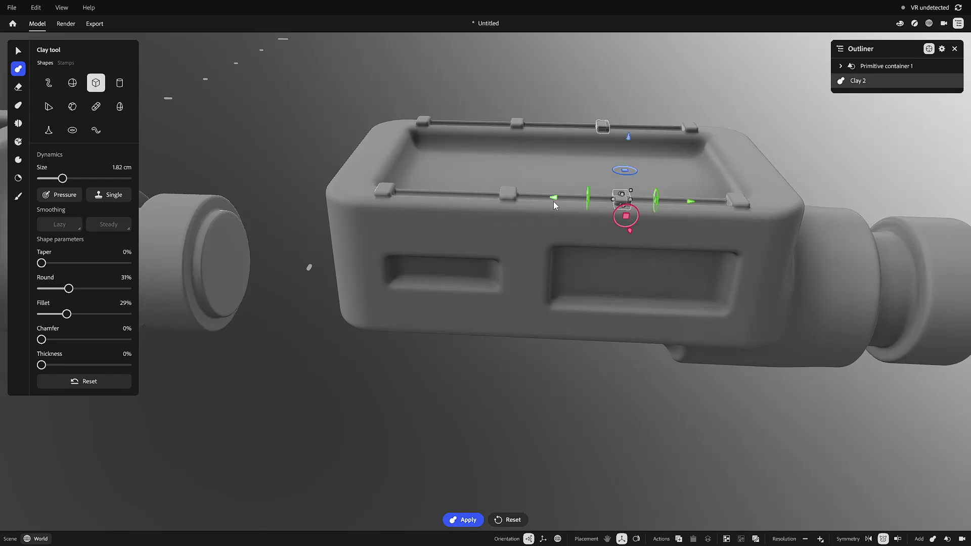
pyautogui.keyDown('alt'); pyautogui.moveTo(692, 266); pyautogui.dragTo(708, 265); pyautogui.keyUp('alt')
pyautogui.keyDown('alt'); pyautogui.moveTo(707, 265); pyautogui.dragTo(584, 422, button='middle'); pyautogui.keyUp('alt')
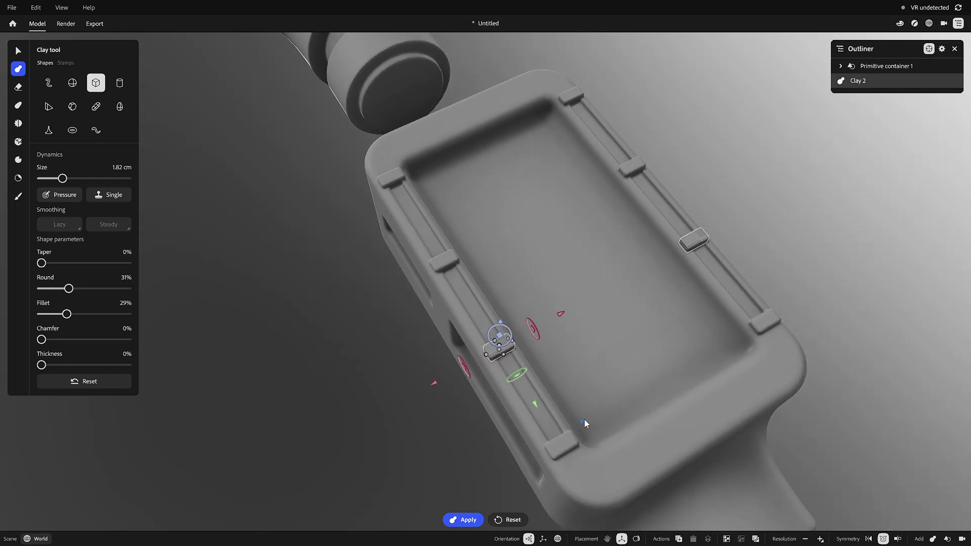
pyautogui.keyDown('alt'); pyautogui.moveTo(696, 295); pyautogui.dragTo(634, 360); pyautogui.keyUp('alt')
pyautogui.moveTo(525, 216); pyautogui.dragTo(720, 288, button='middle')
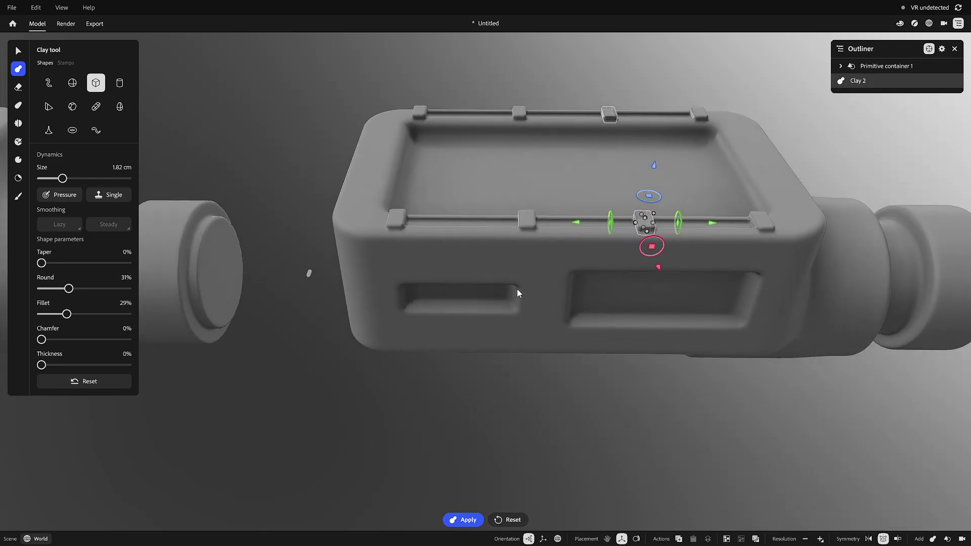
pyautogui.moveTo(533, 285); pyautogui.dragTo(581, 451, button='middle')
pyautogui.keyDown('alt'); pyautogui.moveTo(507, 348); pyautogui.dragTo(579, 369, button='middle'); pyautogui.keyUp('alt')
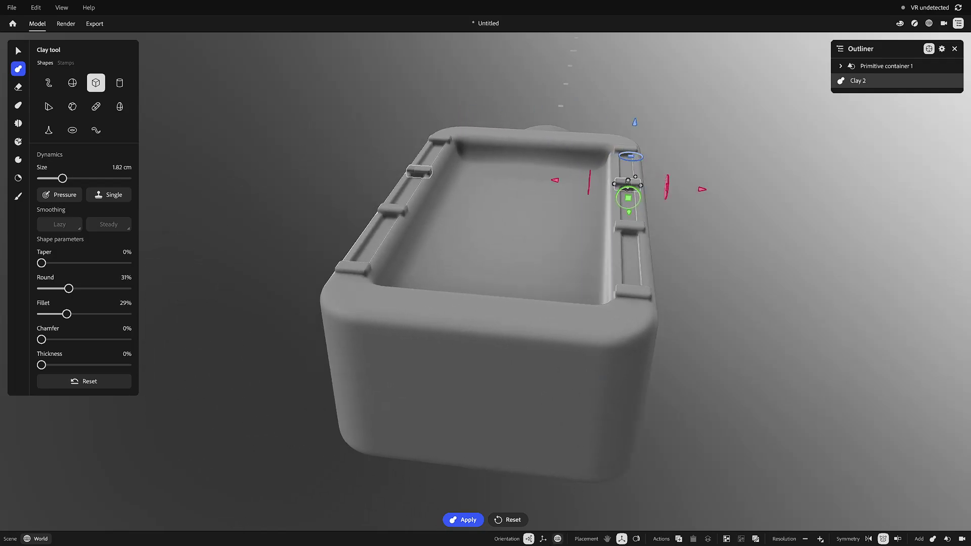
# Step: Reset the clay box's placement, including after moving it onto the short rim of the recess
pyautogui.click(510, 519)
pyautogui.moveTo(546, 434); pyautogui.dragTo(601, 381, button='middle')
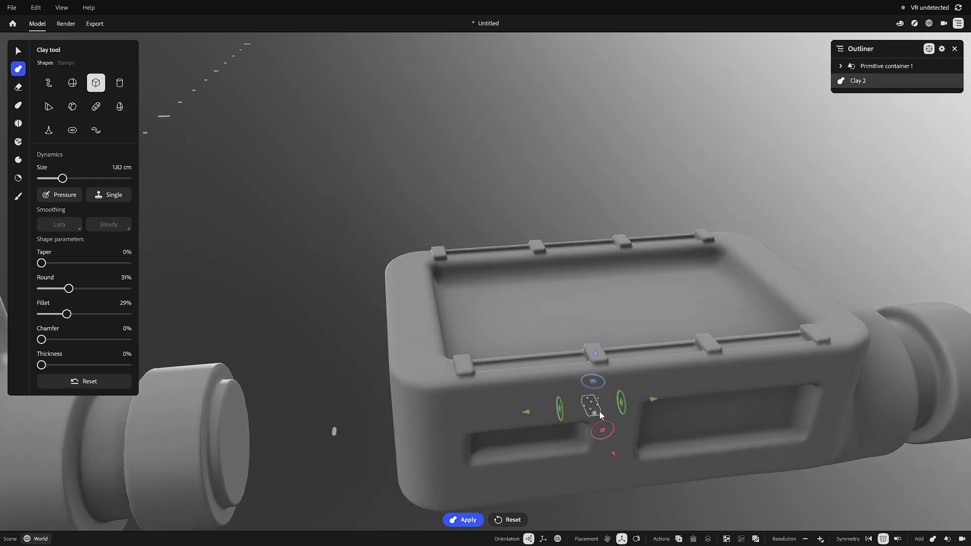
pyautogui.moveTo(603, 433); pyautogui.dragTo(414, 329)
pyautogui.click(510, 521)
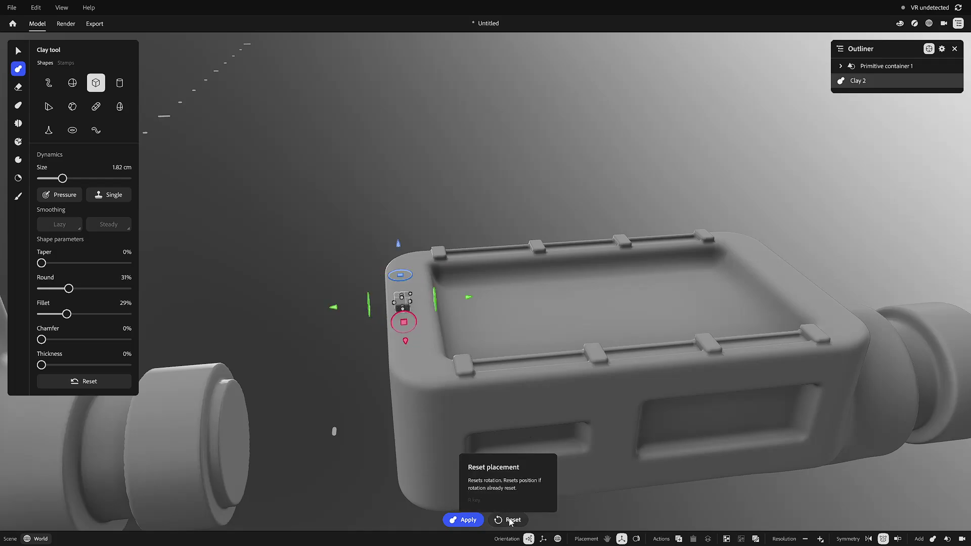
pyautogui.click(590, 404)
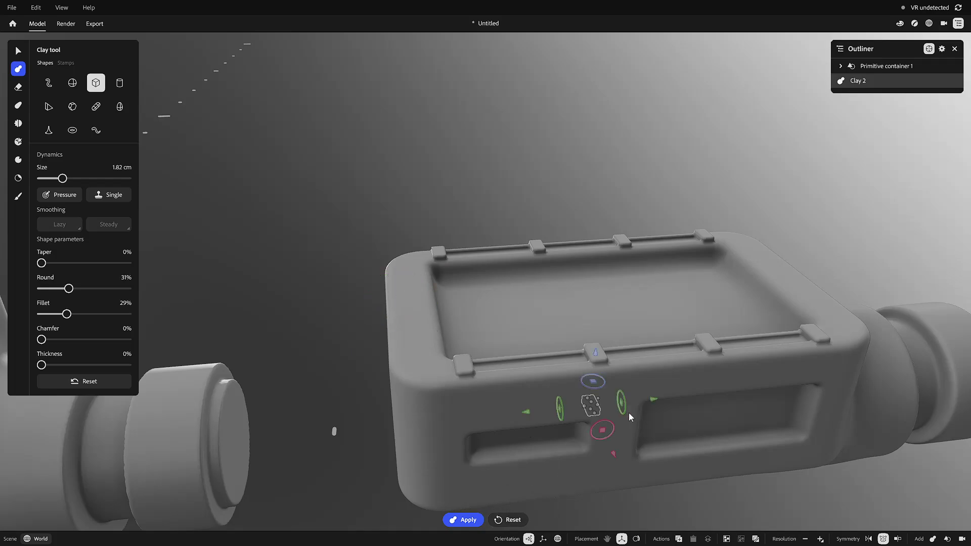
# Step: Move the clay box onto the recess's short rim and stretch it to 6.01 cm across the rim, widening it along the rim
pyautogui.moveTo(609, 438); pyautogui.dragTo(515, 382)
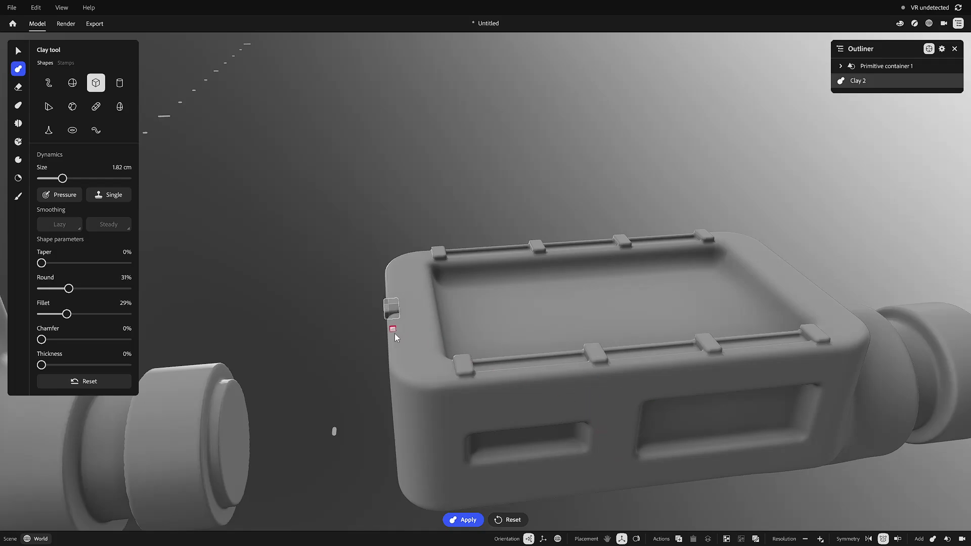
pyautogui.moveTo(395, 323); pyautogui.dragTo(444, 312)
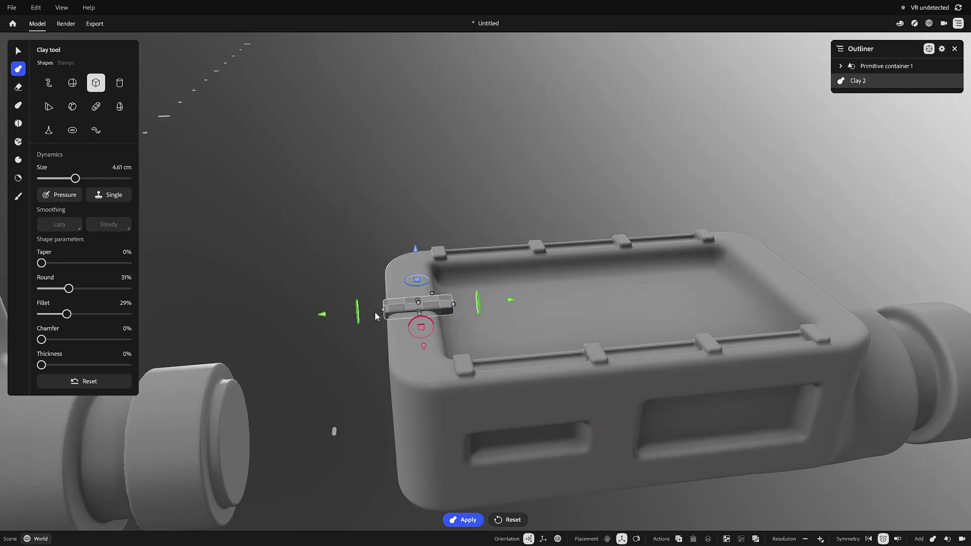
pyautogui.moveTo(383, 310); pyautogui.dragTo(365, 312)
pyautogui.keyDown('alt'); pyautogui.moveTo(605, 331); pyautogui.dragTo(455, 374); pyautogui.keyUp('alt')
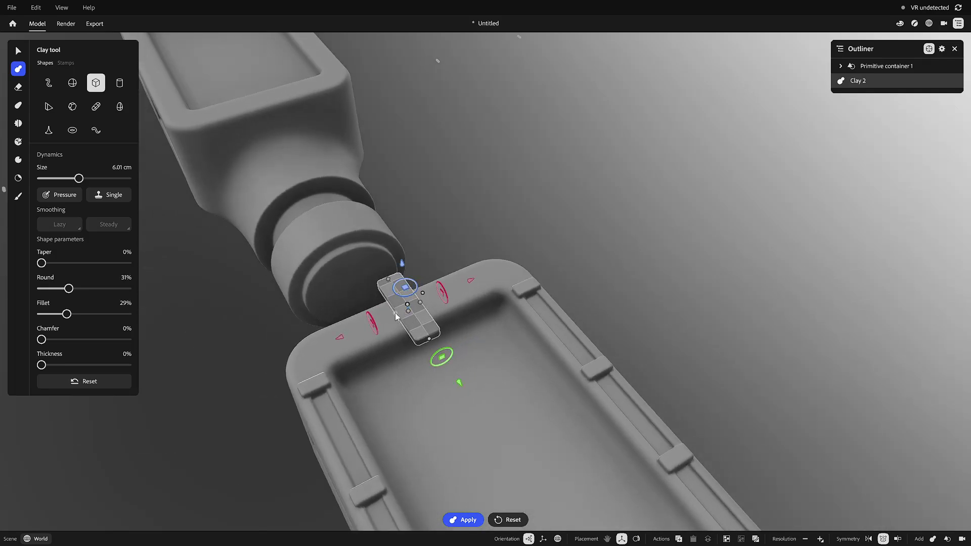
pyautogui.moveTo(396, 316); pyautogui.dragTo(356, 325)
pyautogui.moveTo(419, 373); pyautogui.dragTo(459, 306, button='middle')
pyautogui.moveTo(641, 311); pyautogui.dragTo(463, 350, button='middle')
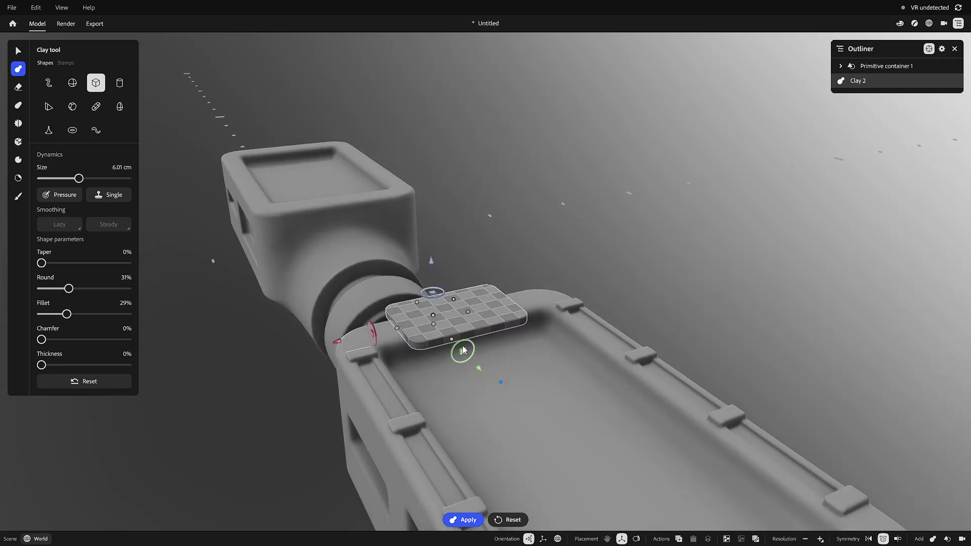
pyautogui.moveTo(436, 324); pyautogui.dragTo(440, 308)
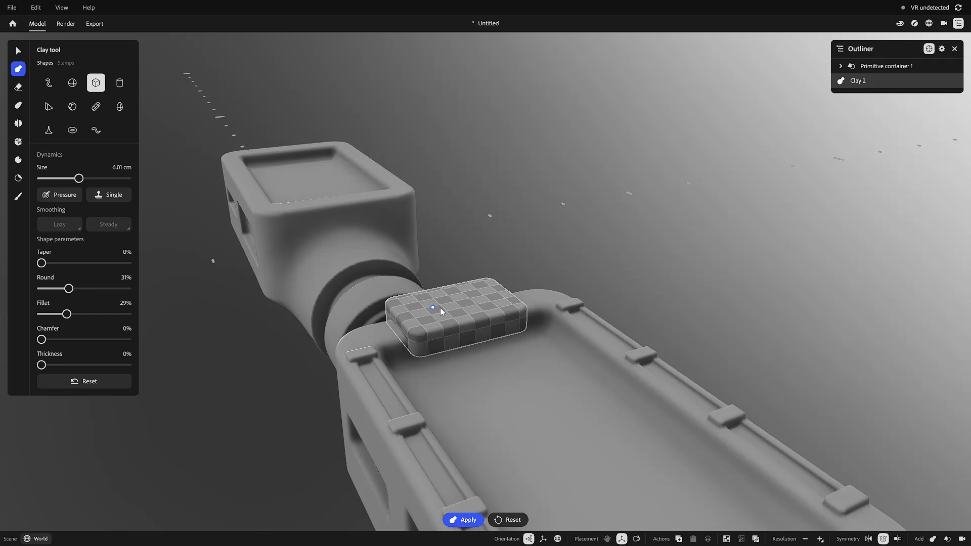
pyautogui.moveTo(440, 307); pyautogui.dragTo(447, 337, button='middle')
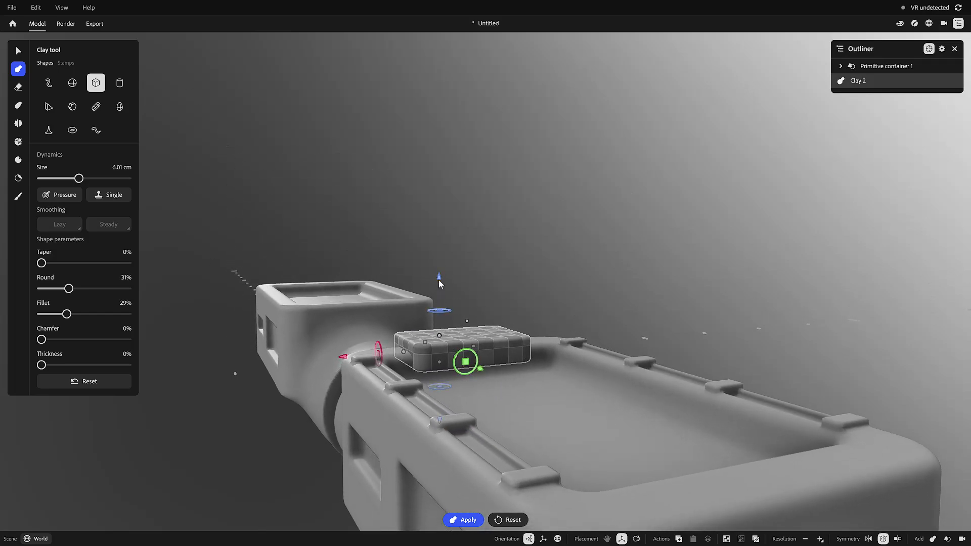
pyautogui.press('Escape')
pyautogui.click(492, 336)
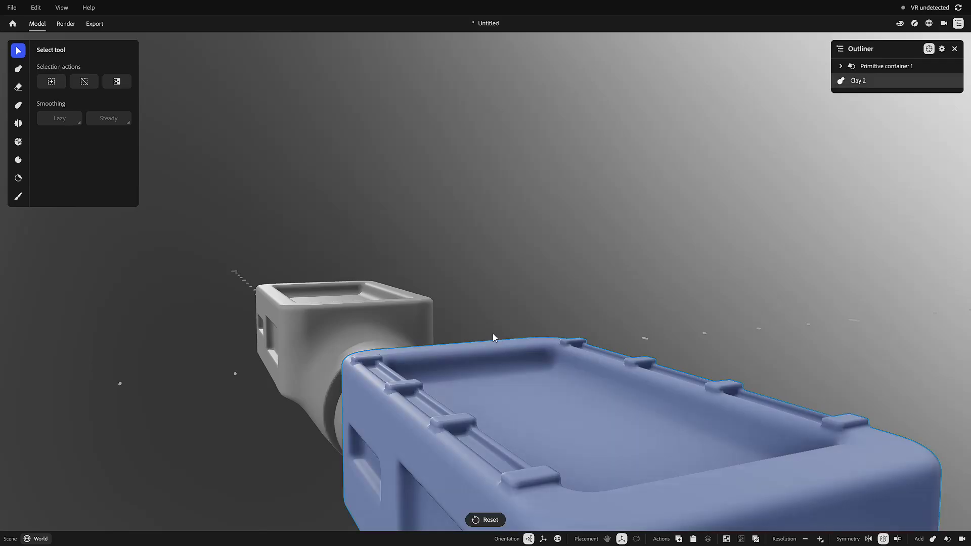
pyautogui.click(527, 333)
pyautogui.click(500, 348)
pyautogui.press('c')
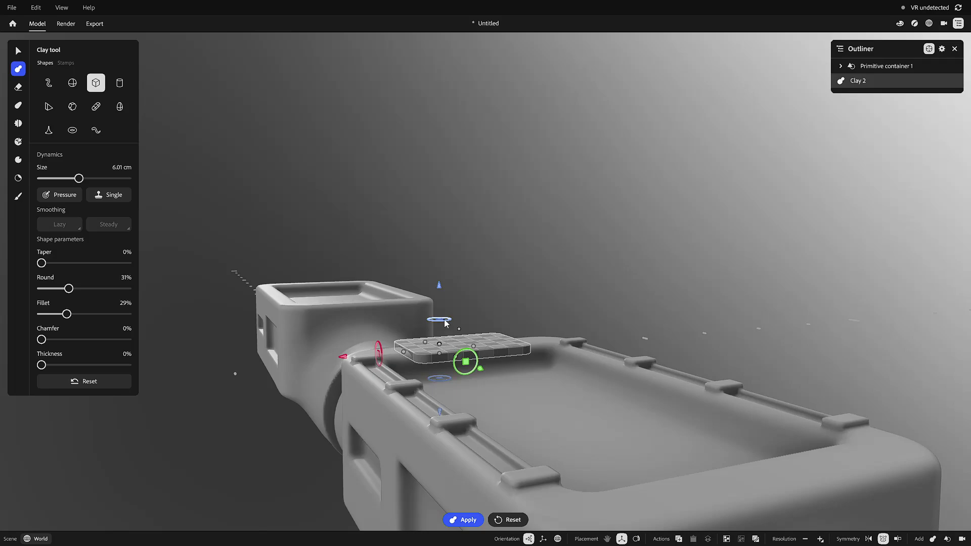
# Step: Thicken the flat 6.01 cm box on the short rim, switch it to Erase and raise it slightly
pyautogui.moveTo(440, 342); pyautogui.dragTo(441, 335)
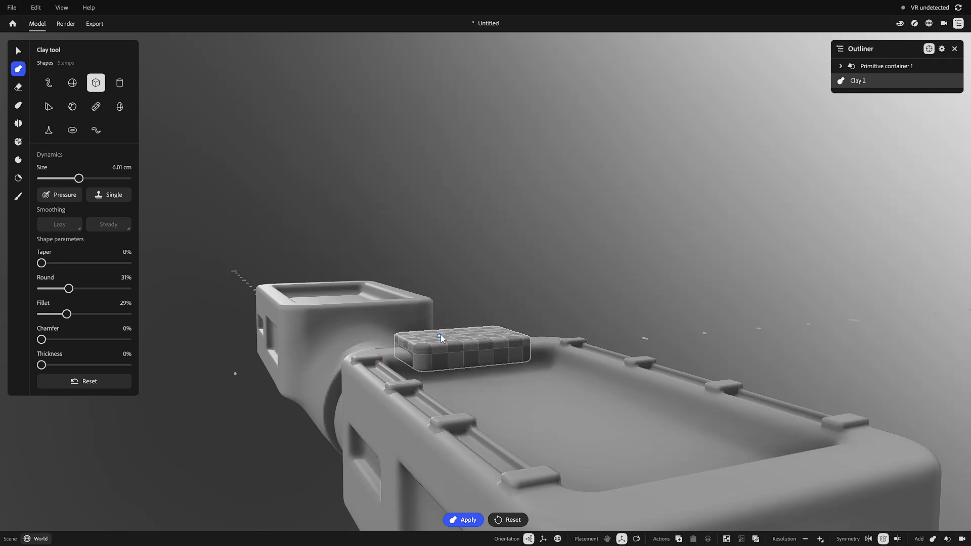
pyautogui.moveTo(439, 276); pyautogui.dragTo(448, 274)
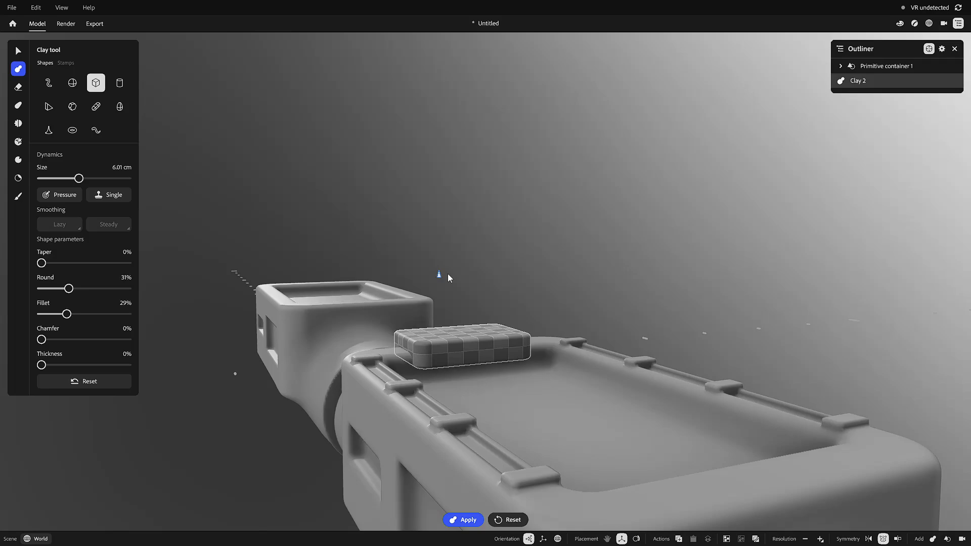
pyautogui.keyDown('alt'); pyautogui.moveTo(668, 285); pyautogui.dragTo(606, 304); pyautogui.keyUp('alt')
pyautogui.moveTo(606, 309); pyautogui.dragTo(609, 380, button='middle')
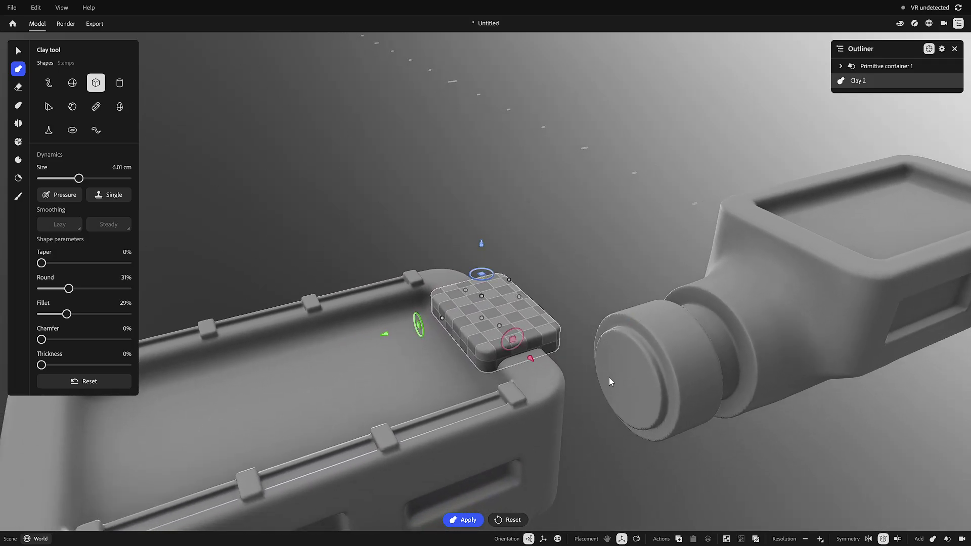
pyautogui.press('e')
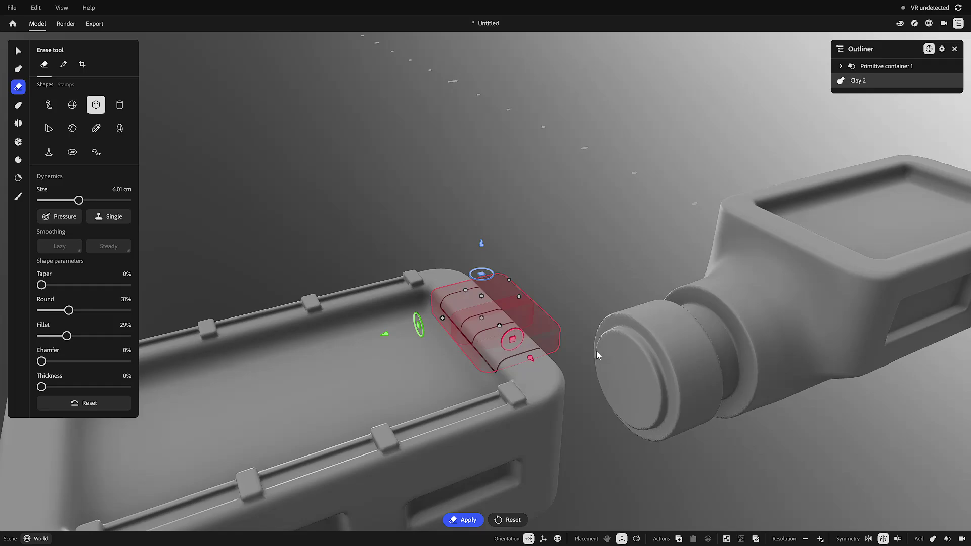
pyautogui.moveTo(432, 382)
pyautogui.mouseDown(button='middle')
pyautogui.moveTo(559, 376)
pyautogui.moveTo(434, 329)
pyautogui.mouseUp(button='middle')
pyautogui.moveTo(436, 249); pyautogui.dragTo(442, 236)
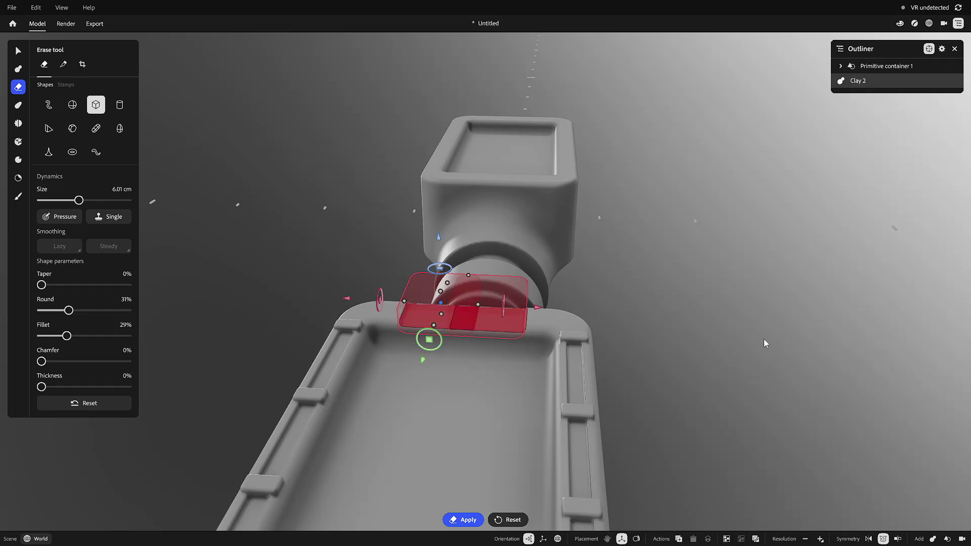
# Step: Narrow the erase box to a thin slat and cut eight evenly spaced, mirrored grooves across the short rim
pyautogui.moveTo(763, 339)
pyautogui.mouseDown(button='middle')
pyautogui.moveTo(542, 377)
pyautogui.moveTo(487, 340)
pyautogui.mouseUp(button='middle')
pyautogui.moveTo(629, 380)
pyautogui.mouseDown(button='middle')
pyautogui.moveTo(637, 344)
pyautogui.moveTo(514, 405)
pyautogui.moveTo(555, 363)
pyautogui.mouseUp(button='middle')
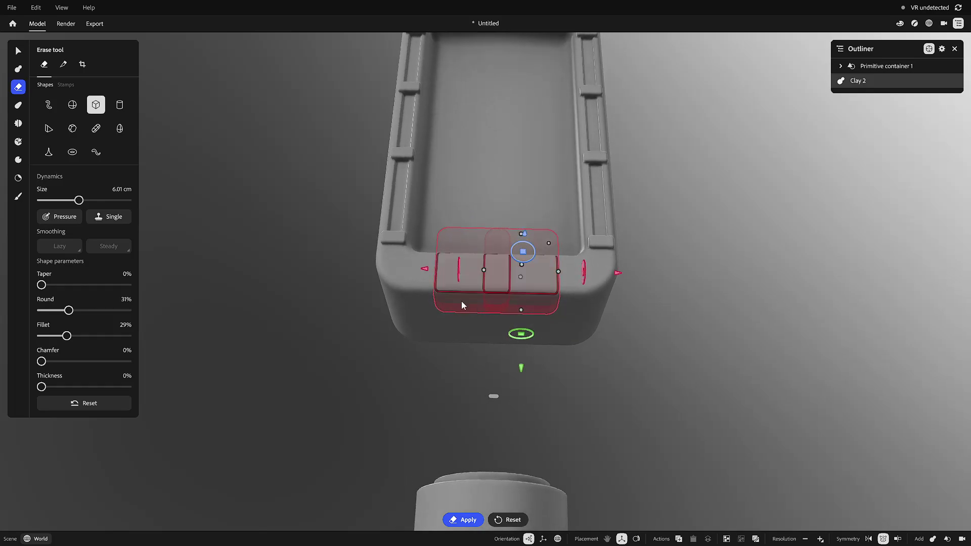
pyautogui.moveTo(484, 271); pyautogui.dragTo(515, 276)
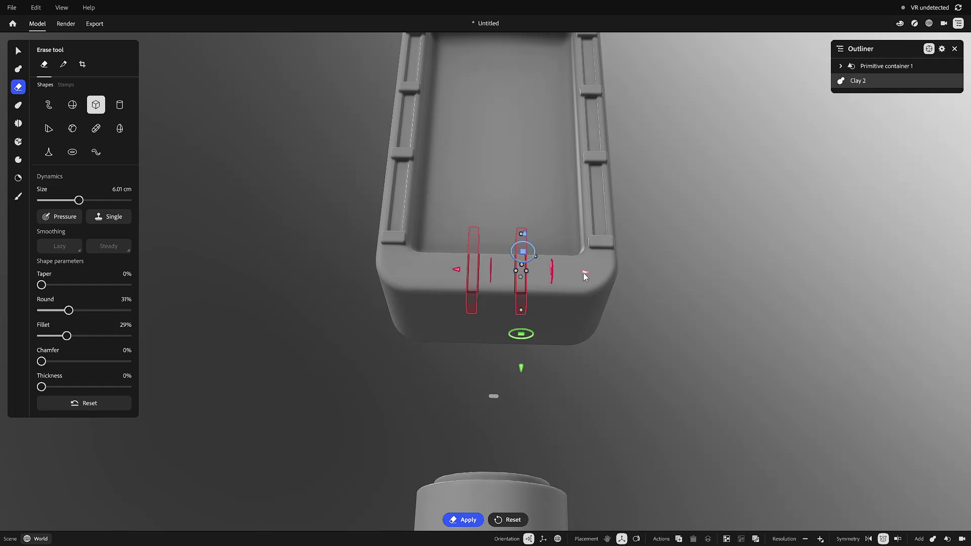
pyautogui.moveTo(583, 272)
pyautogui.mouseDown()
pyautogui.moveTo(563, 271)
pyautogui.moveTo(618, 276)
pyautogui.mouseUp()
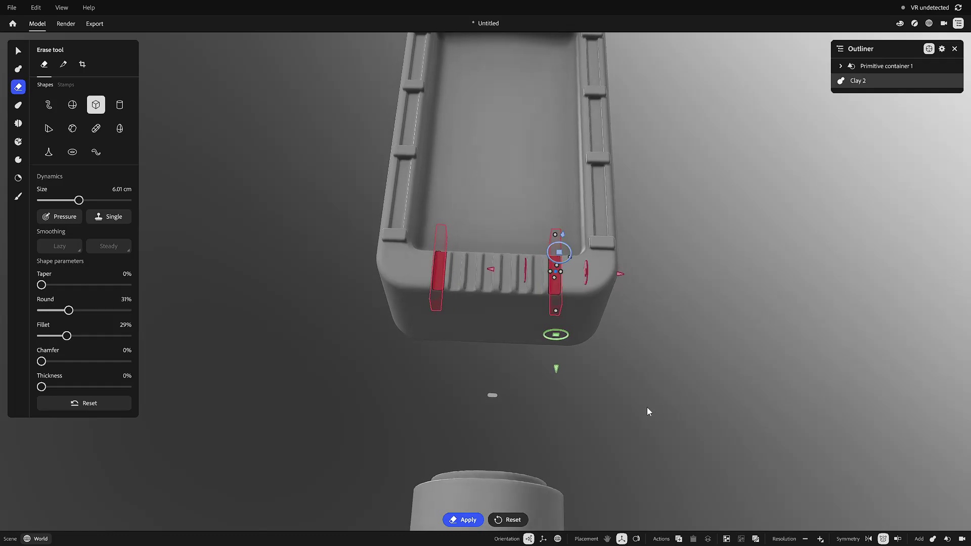
# Step: Reshape the erase box into a 5.72 cm bar running lengthwise over the middle of the eight grooves
pyautogui.moveTo(645, 408)
pyautogui.mouseDown(button='middle')
pyautogui.moveTo(505, 329)
pyautogui.moveTo(580, 390)
pyautogui.moveTo(534, 308)
pyautogui.mouseUp(button='middle')
pyautogui.moveTo(533, 305)
pyautogui.mouseDown()
pyautogui.moveTo(551, 289)
pyautogui.moveTo(493, 251)
pyautogui.mouseUp()
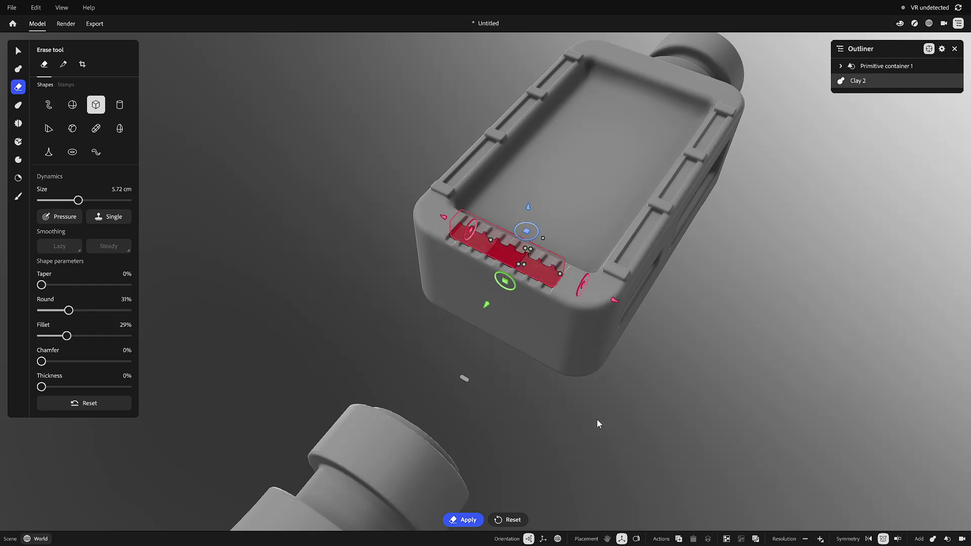
pyautogui.moveTo(537, 405)
pyautogui.mouseDown(button='middle')
pyautogui.moveTo(554, 375)
pyautogui.moveTo(715, 327)
pyautogui.moveTo(751, 305)
pyautogui.moveTo(663, 370)
pyautogui.moveTo(628, 339)
pyautogui.moveTo(656, 287)
pyautogui.moveTo(688, 299)
pyautogui.moveTo(660, 362)
pyautogui.moveTo(645, 363)
pyautogui.moveTo(670, 328)
pyautogui.moveTo(665, 355)
pyautogui.mouseUp(button='middle')
pyautogui.scroll(5, 612, 326)
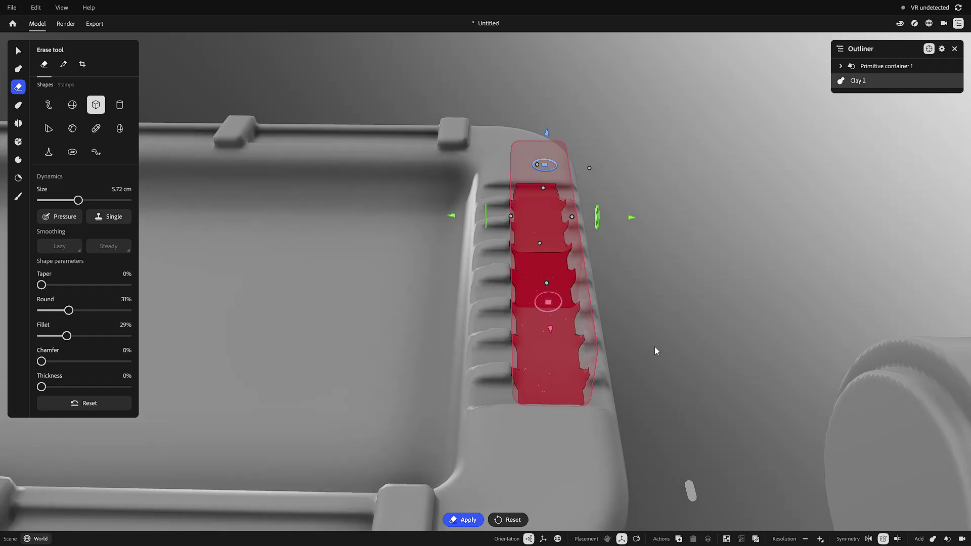
# Step: Fill the middle of the grooves with a 6.31 cm clay bar level with the rim, splitting them into two rows of slots
pyautogui.press('c')
pyautogui.moveTo(550, 245); pyautogui.dragTo(443, 326, button='middle')
pyautogui.moveTo(432, 306); pyautogui.dragTo(434, 314)
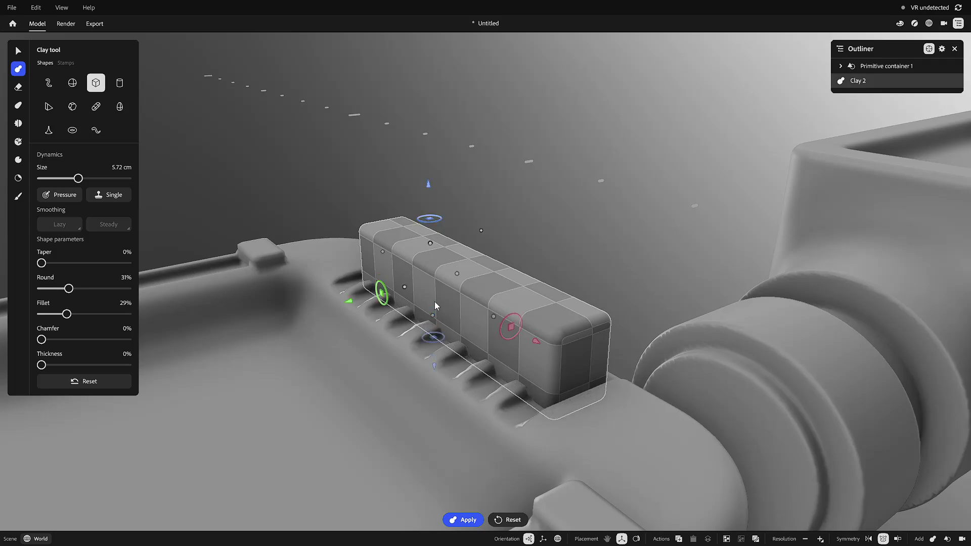
pyautogui.moveTo(432, 242); pyautogui.dragTo(451, 295)
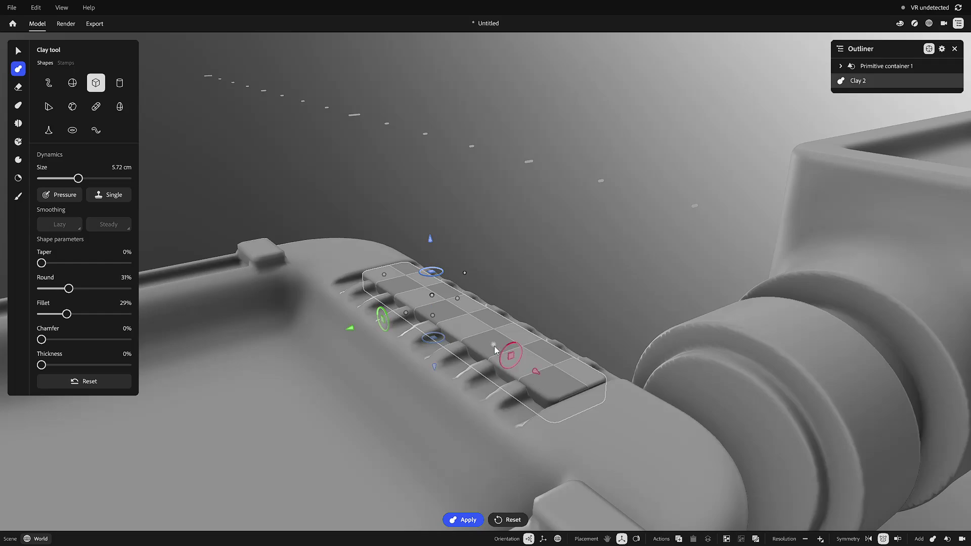
pyautogui.moveTo(509, 359); pyautogui.dragTo(518, 360)
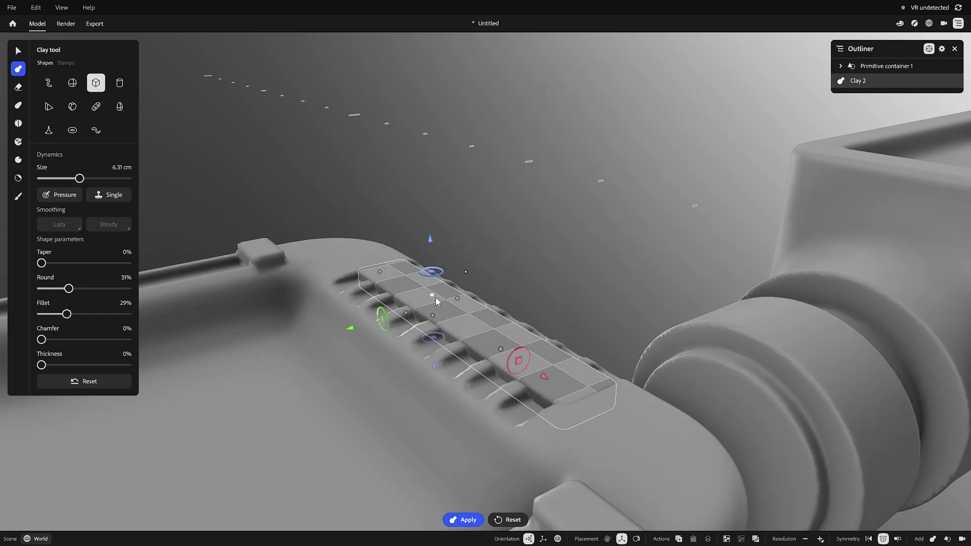
pyautogui.moveTo(433, 296); pyautogui.dragTo(436, 298)
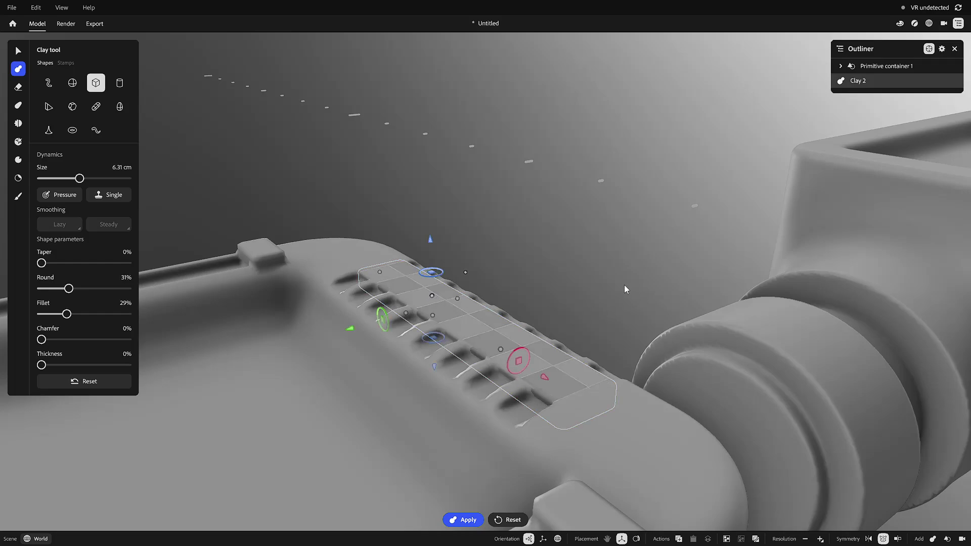
# Step: Inspect the slots closely, then select the clay body and increase its resolution
pyautogui.click(19, 52)
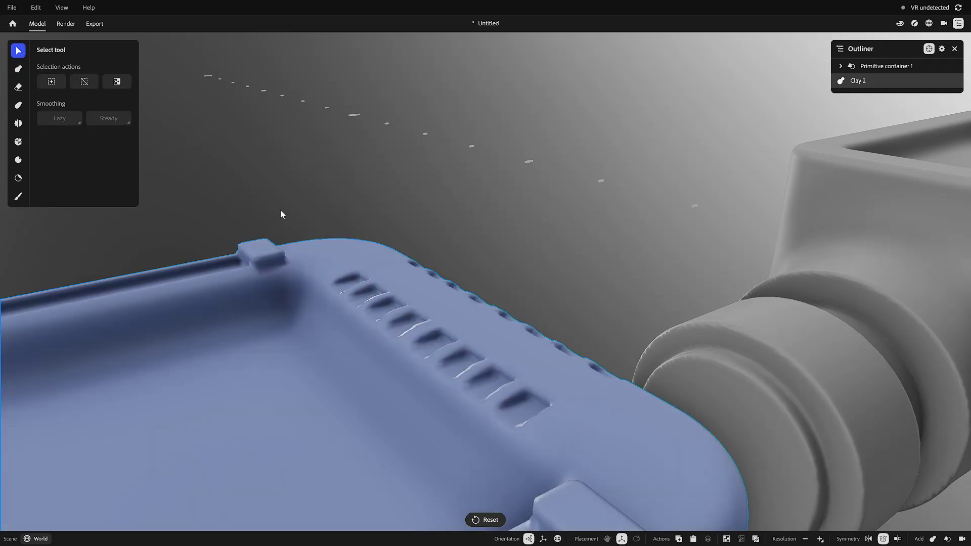
pyautogui.click(283, 211)
pyautogui.keyDown('alt'); pyautogui.moveTo(430, 244); pyautogui.dragTo(388, 311); pyautogui.keyUp('alt')
pyautogui.scroll(3, 388, 311)
pyautogui.scroll(-1, 388, 311)
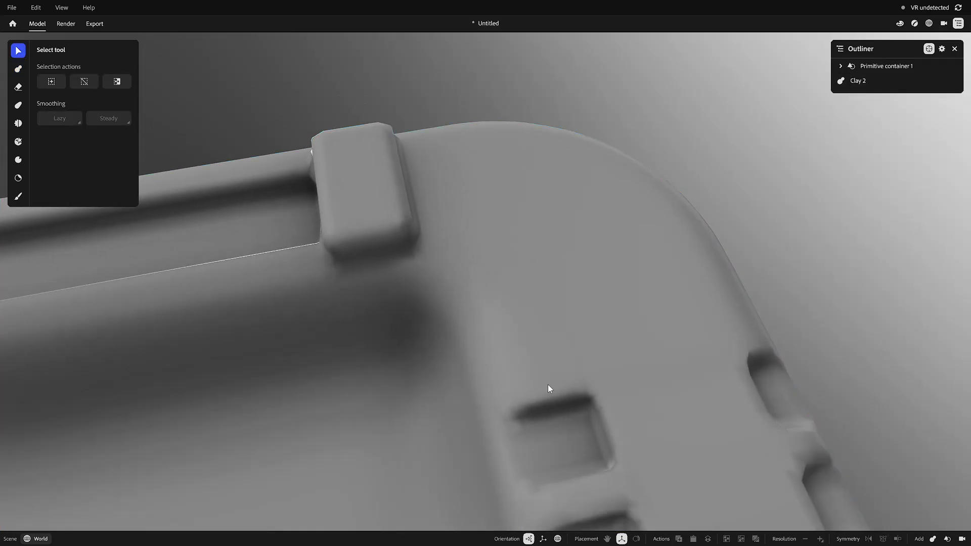
pyautogui.scroll(2, 550, 381)
pyautogui.scroll(-2, 573, 384)
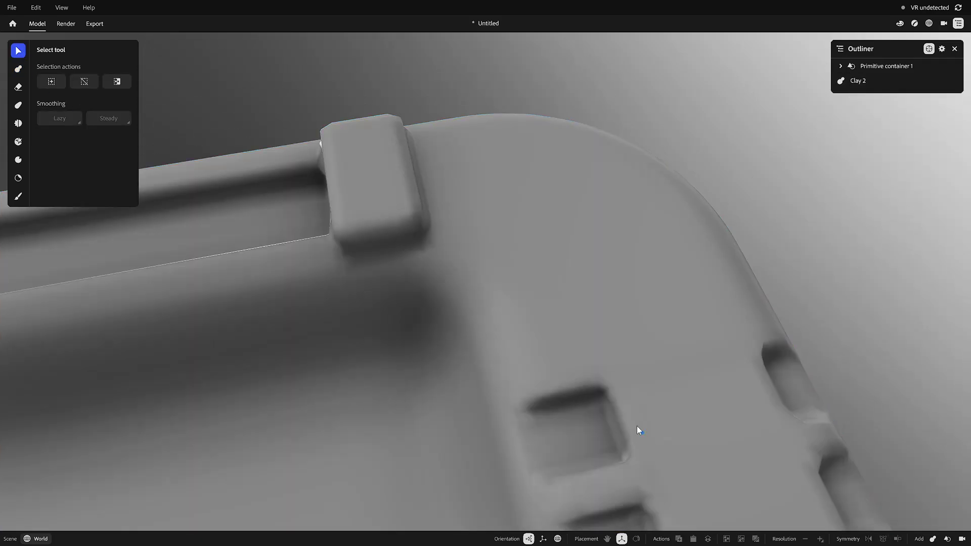
pyautogui.keyDown('alt'); pyautogui.moveTo(636, 425); pyautogui.dragTo(596, 368); pyautogui.keyUp('alt')
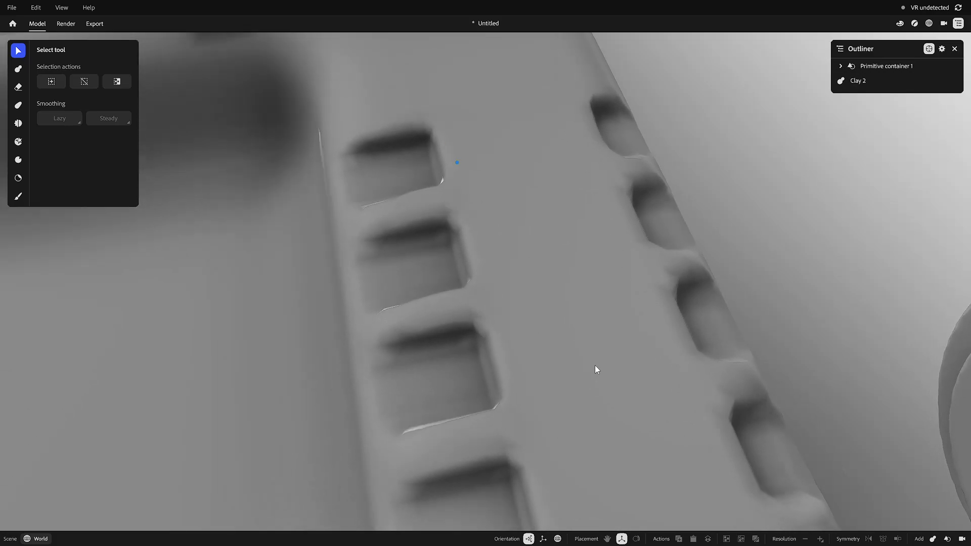
pyautogui.click(615, 433)
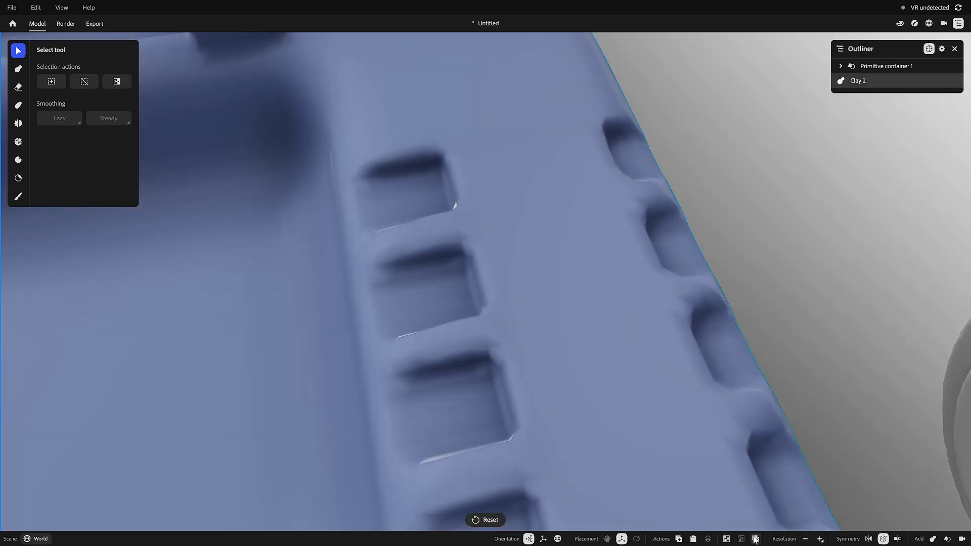
pyautogui.click(820, 539)
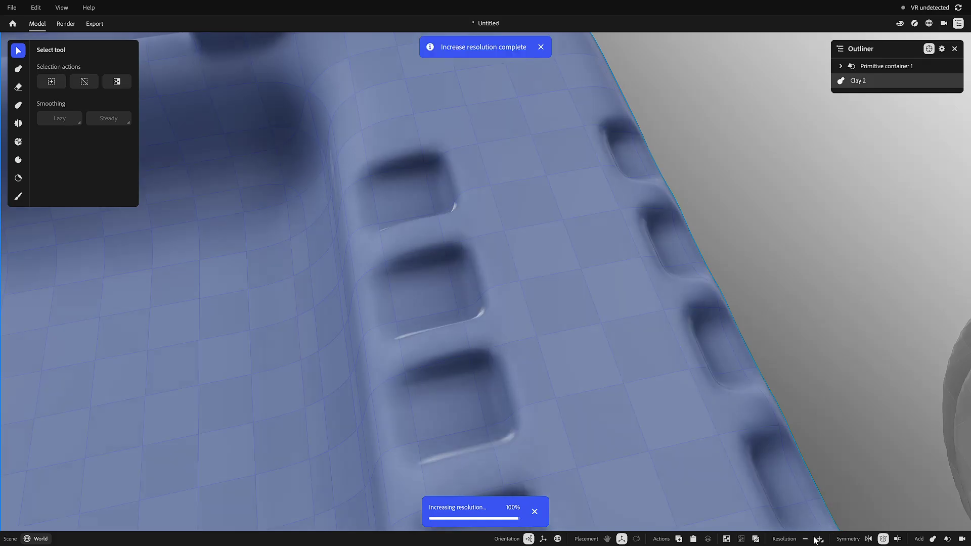
pyautogui.click(770, 246)
# Step: Choose the Warp tool's cube shape with gizmo placement and position the warp box over the slotted end of the clay body
pyautogui.scroll(-5, 707, 298)
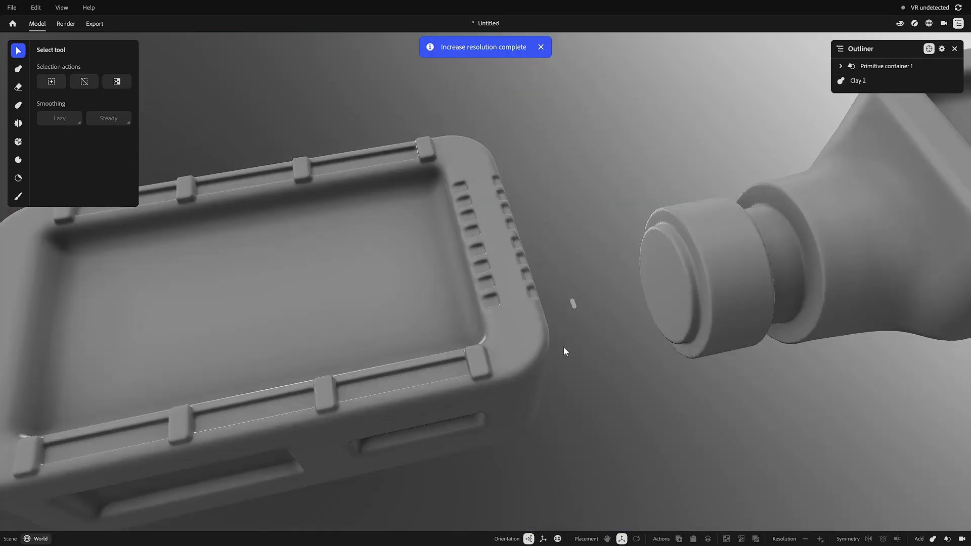
pyautogui.keyDown('alt'); pyautogui.moveTo(424, 322); pyautogui.dragTo(544, 319); pyautogui.keyUp('alt')
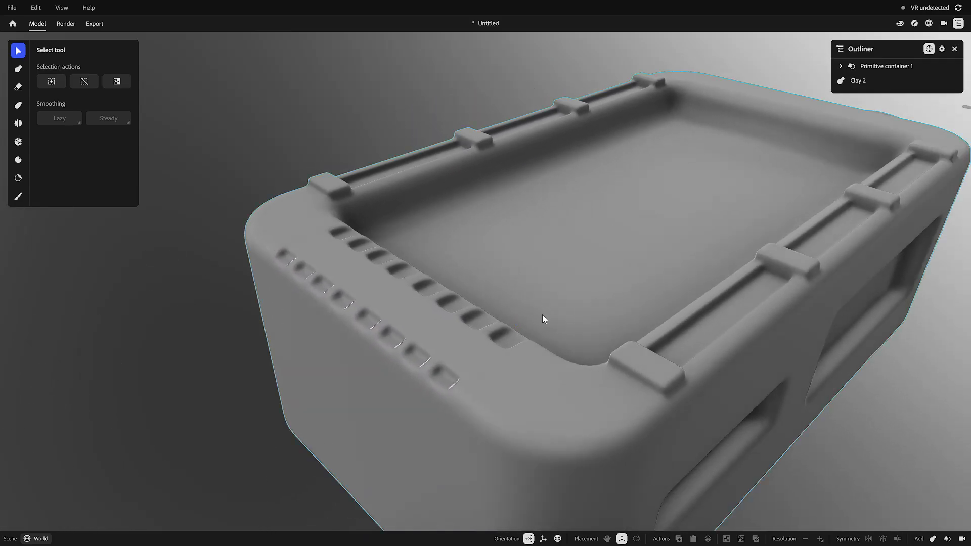
pyautogui.keyDown('alt'); pyautogui.moveTo(672, 292); pyautogui.dragTo(527, 303); pyautogui.keyUp('alt')
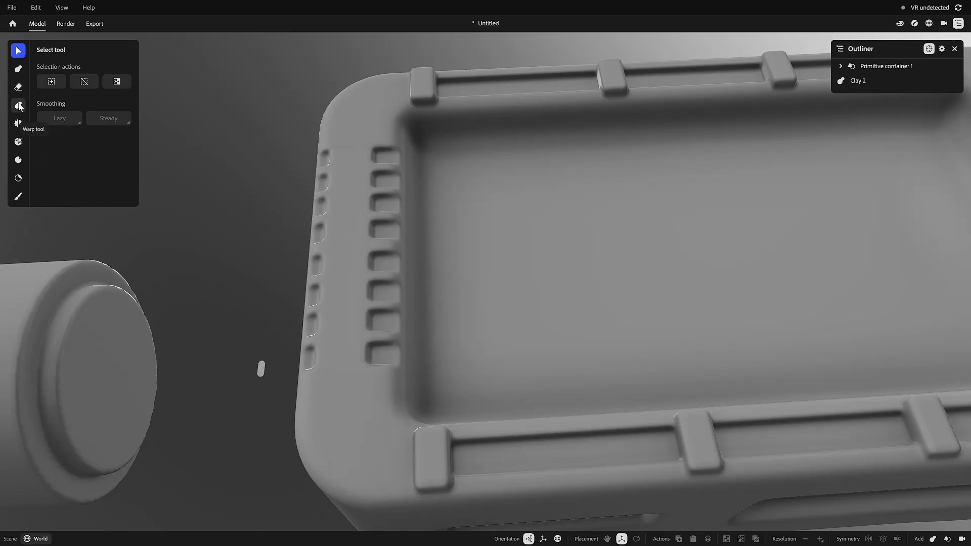
pyautogui.click(19, 105)
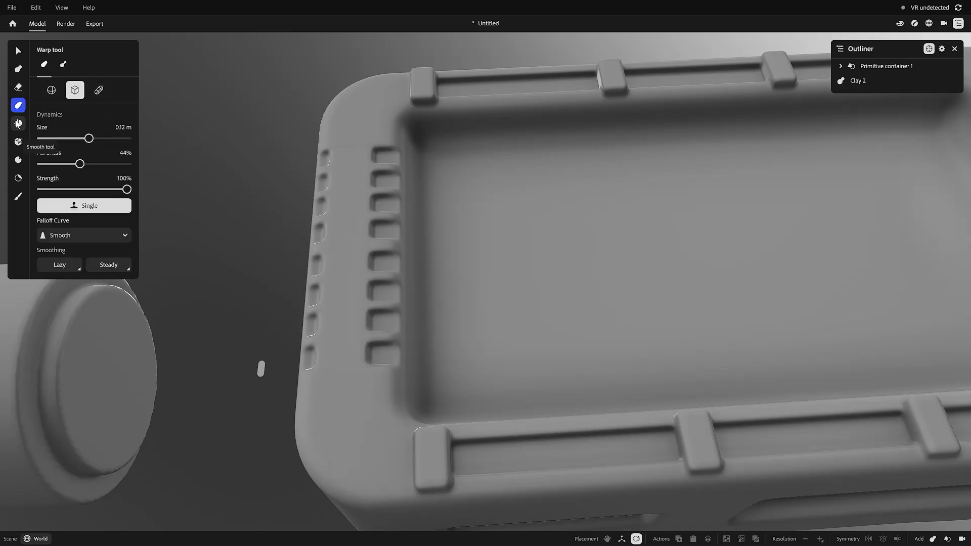
pyautogui.click(18, 123)
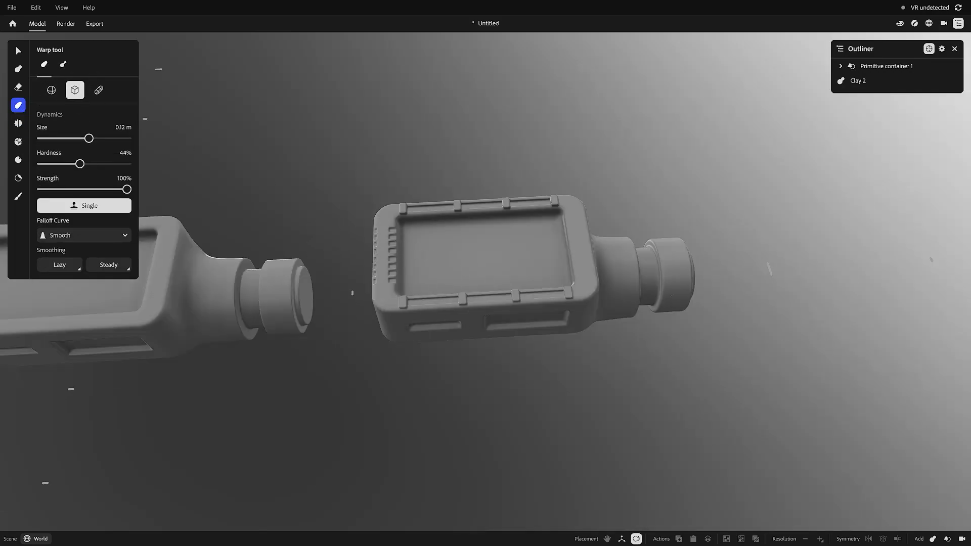
pyautogui.click(619, 538)
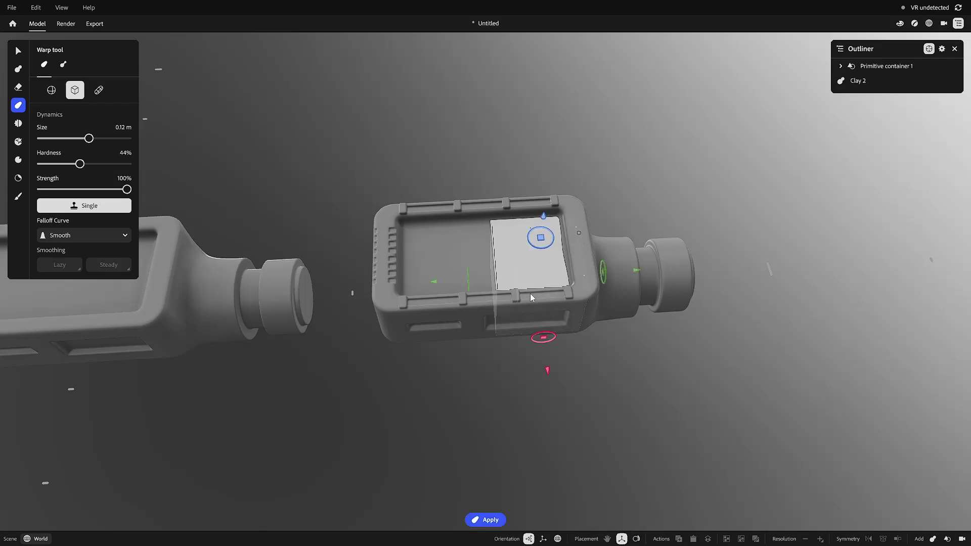
pyautogui.moveTo(428, 287); pyautogui.dragTo(304, 286)
pyautogui.moveTo(398, 223); pyautogui.dragTo(396, 176)
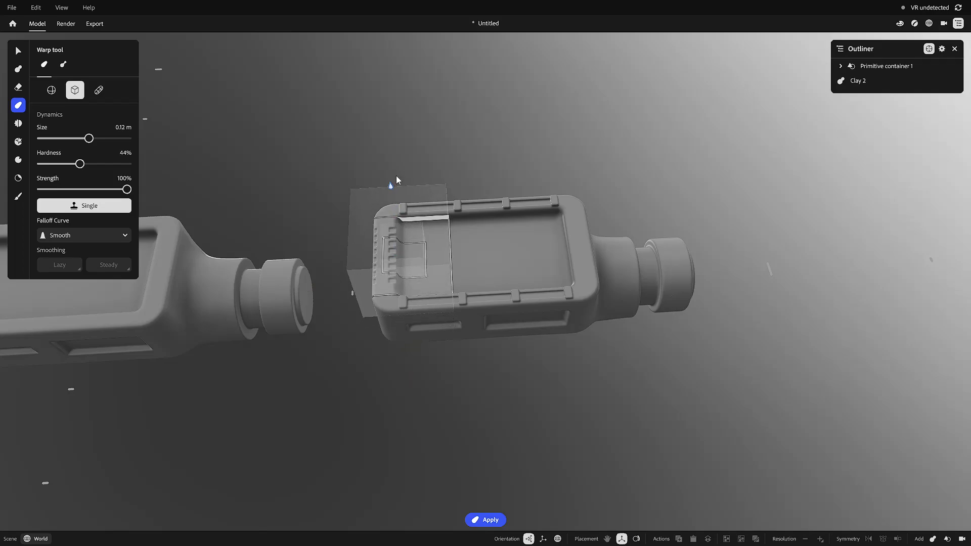
# Step: Set the warp size to 0.11 m and hardness to 43%, and try pulling the slotted rim outward
pyautogui.keyDown('alt'); pyautogui.moveTo(507, 326); pyautogui.dragTo(464, 259); pyautogui.keyUp('alt')
pyautogui.keyDown('alt'); pyautogui.moveTo(519, 292); pyautogui.dragTo(561, 305, button='middle'); pyautogui.keyUp('alt')
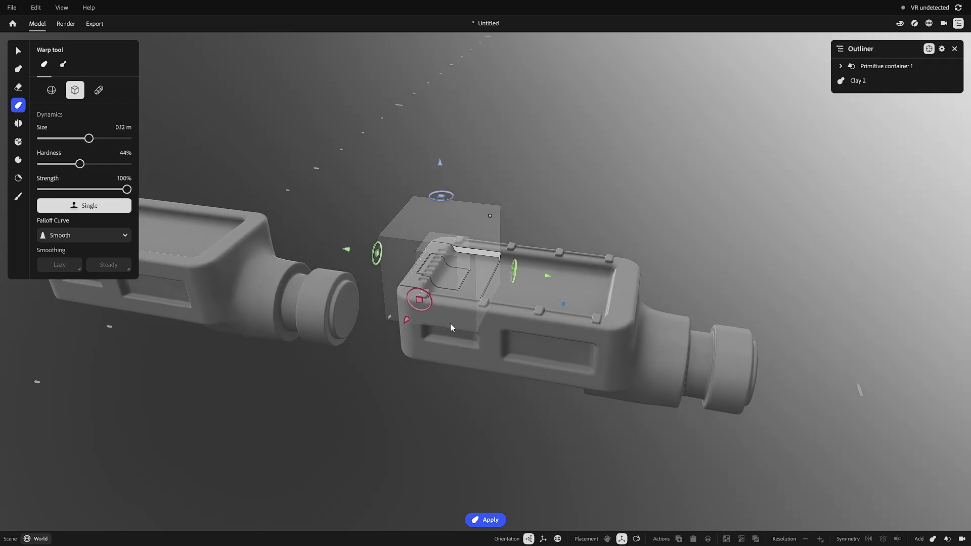
pyautogui.moveTo(450, 327); pyautogui.dragTo(535, 455, button='middle')
pyautogui.scroll(3, 536, 348)
pyautogui.moveTo(80, 164)
pyautogui.mouseDown()
pyautogui.moveTo(46, 169)
pyautogui.moveTo(84, 169)
pyautogui.moveTo(67, 174)
pyautogui.moveTo(87, 178)
pyautogui.moveTo(76, 177)
pyautogui.mouseUp()
pyautogui.moveTo(89, 139); pyautogui.dragTo(76, 169)
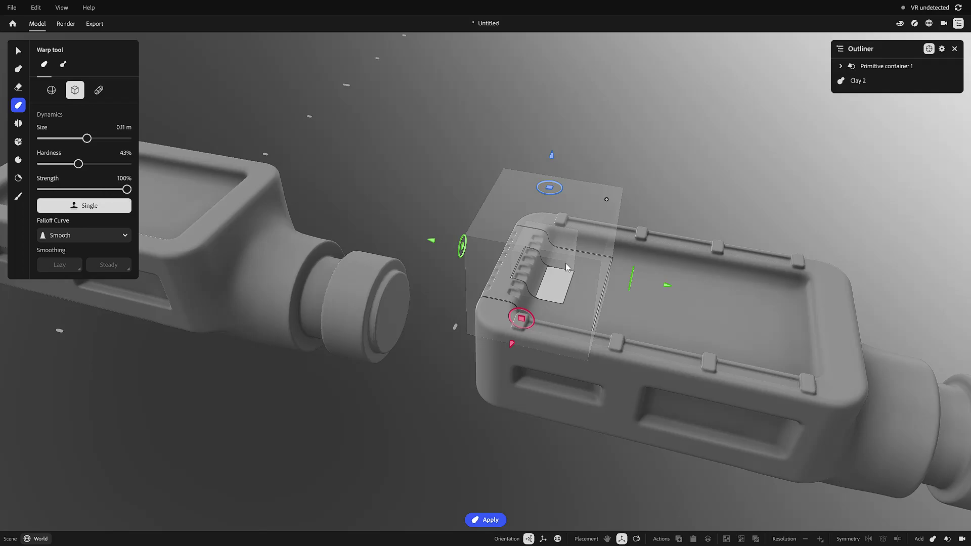
pyautogui.moveTo(567, 337); pyautogui.dragTo(611, 317, button='middle')
pyautogui.moveTo(671, 317); pyautogui.dragTo(643, 304, button='middle')
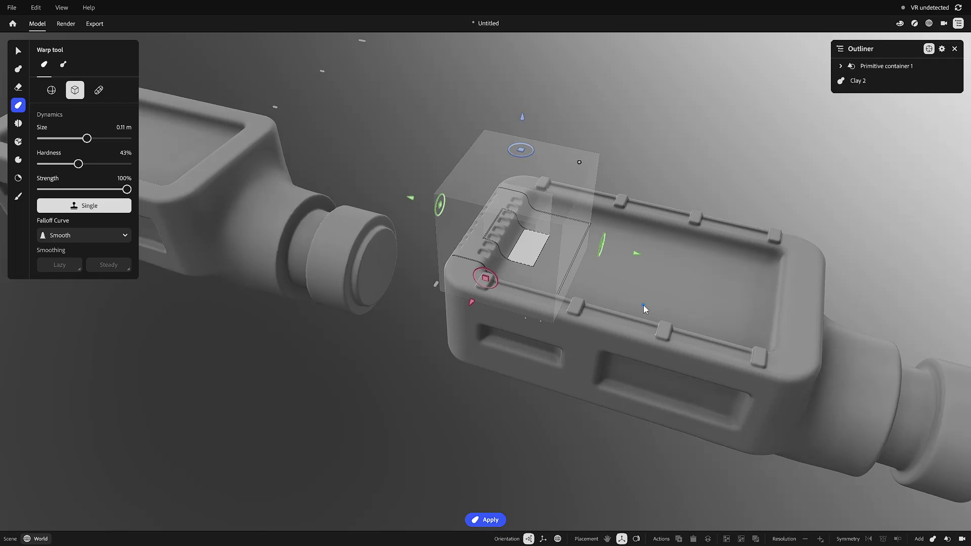
pyautogui.moveTo(636, 254)
pyautogui.mouseDown()
pyautogui.moveTo(617, 251)
pyautogui.moveTo(676, 262)
pyautogui.moveTo(623, 253)
pyautogui.mouseUp()
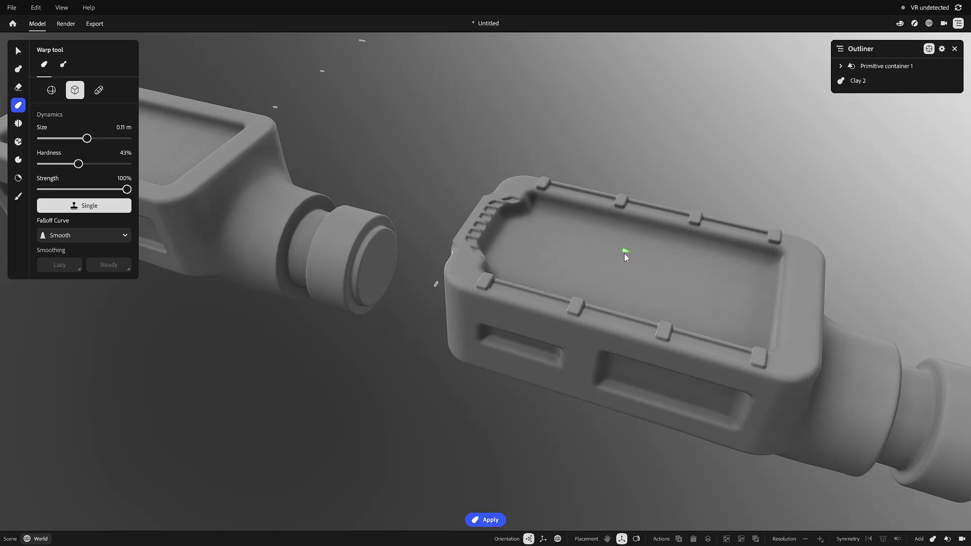
# Step: Set the warp size to 0.12 m and test warping the slotted end at 100% and 0% hardness, undoing the tests
pyautogui.scroll(1, 569, 258)
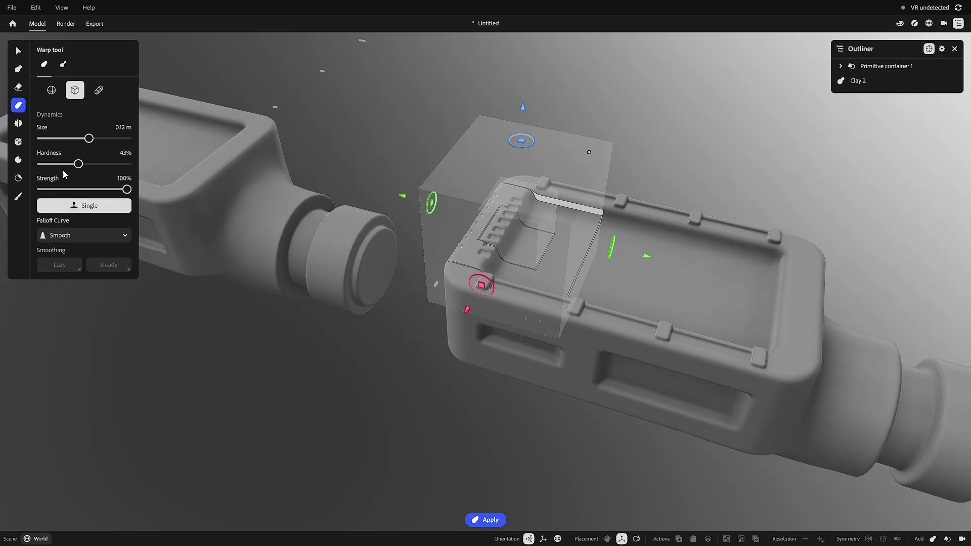
pyautogui.moveTo(71, 167); pyautogui.dragTo(165, 180)
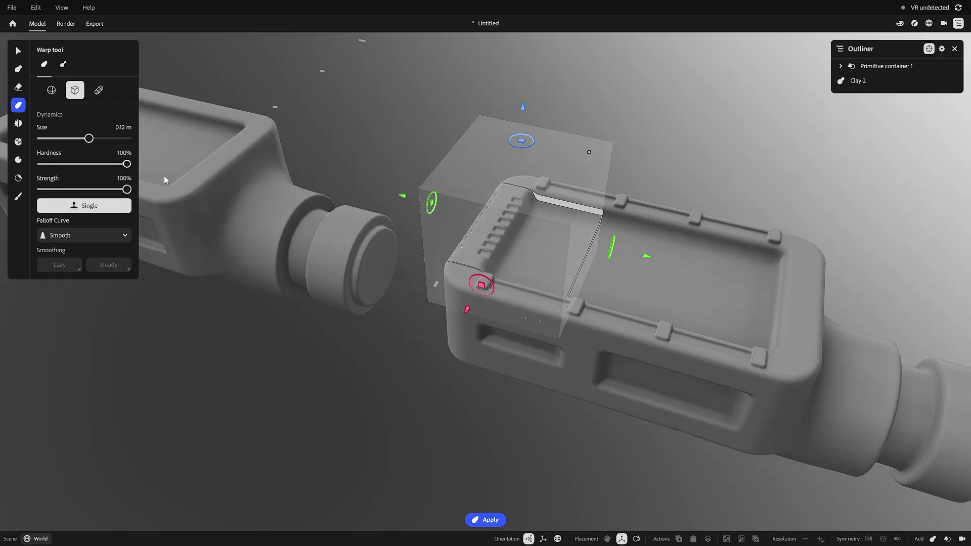
pyautogui.moveTo(612, 255)
pyautogui.mouseDown()
pyautogui.moveTo(644, 256)
pyautogui.moveTo(616, 254)
pyautogui.mouseUp()
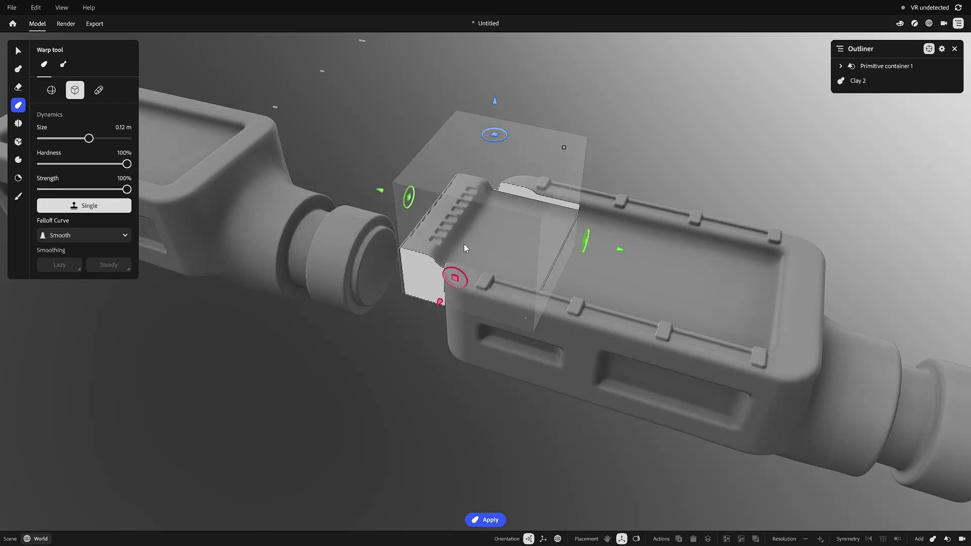
pyautogui.hotkey('ctrl', 'z')
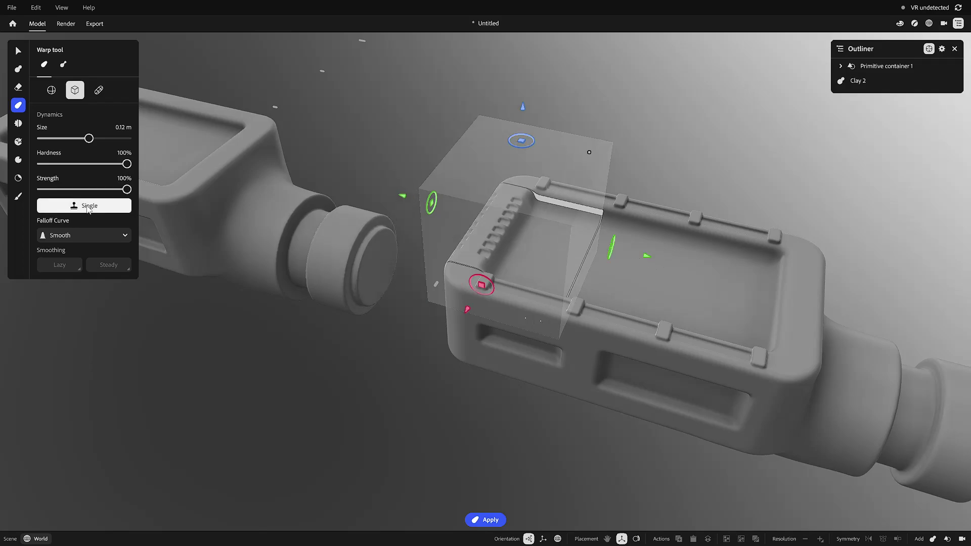
pyautogui.moveTo(58, 164); pyautogui.dragTo(35, 165)
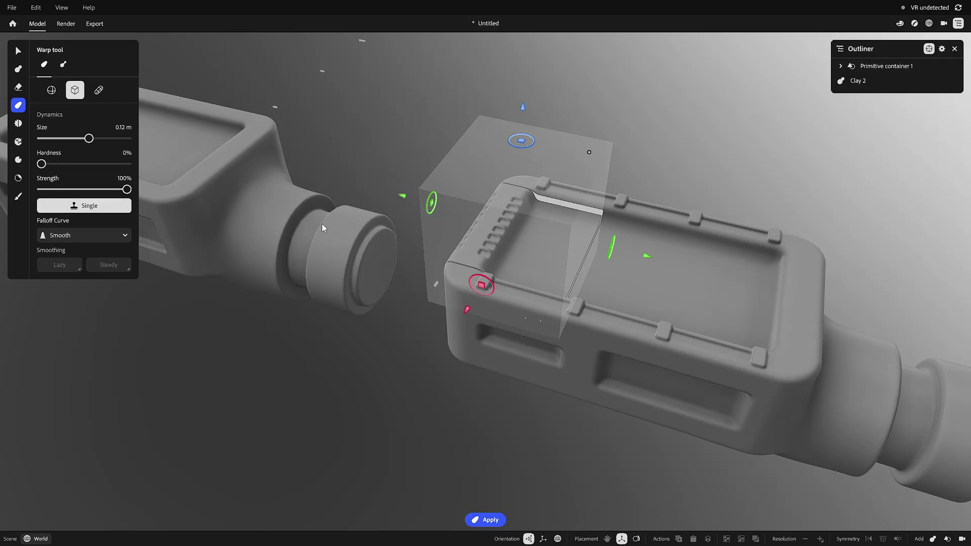
pyautogui.moveTo(648, 257); pyautogui.dragTo(608, 248)
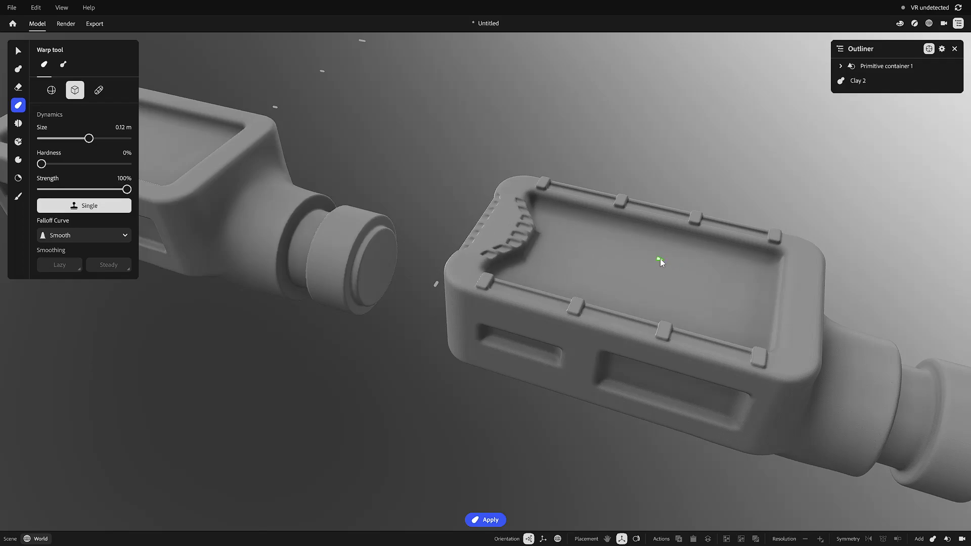
# Step: Set the warp hardness to 72% and try extending and tilting the slotted end away from the body, undoing both attempts
pyautogui.click(66, 165)
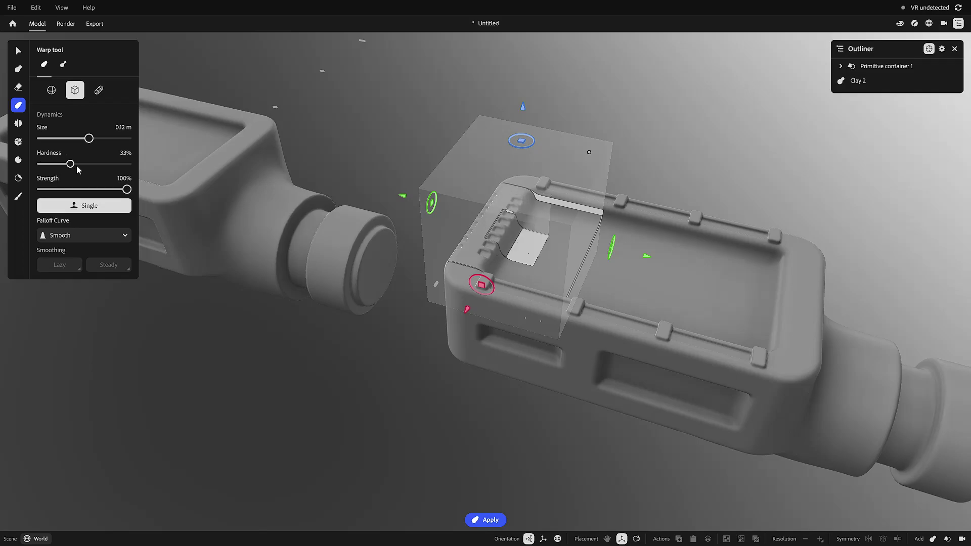
pyautogui.moveTo(64, 165); pyautogui.dragTo(104, 169)
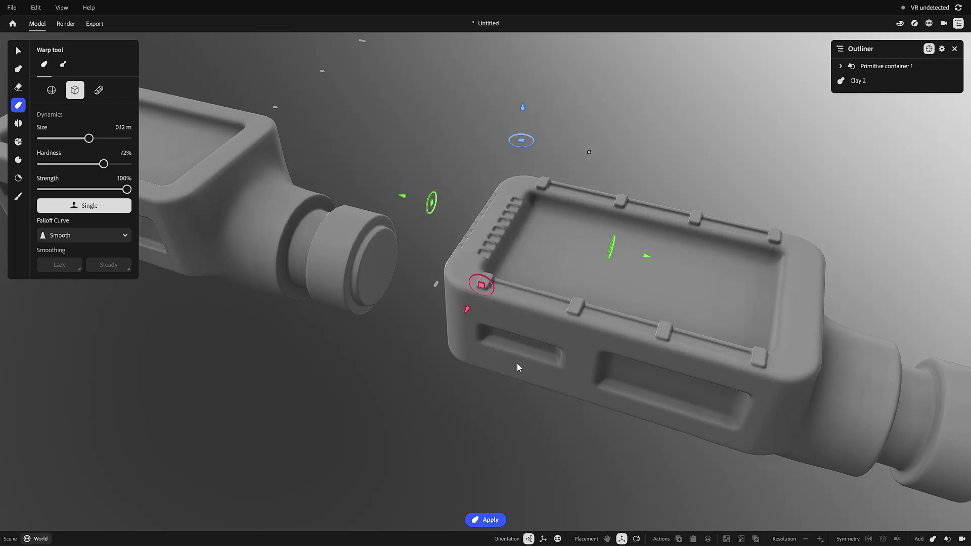
pyautogui.keyDown('alt'); pyautogui.moveTo(502, 390); pyautogui.dragTo(545, 405); pyautogui.keyUp('alt')
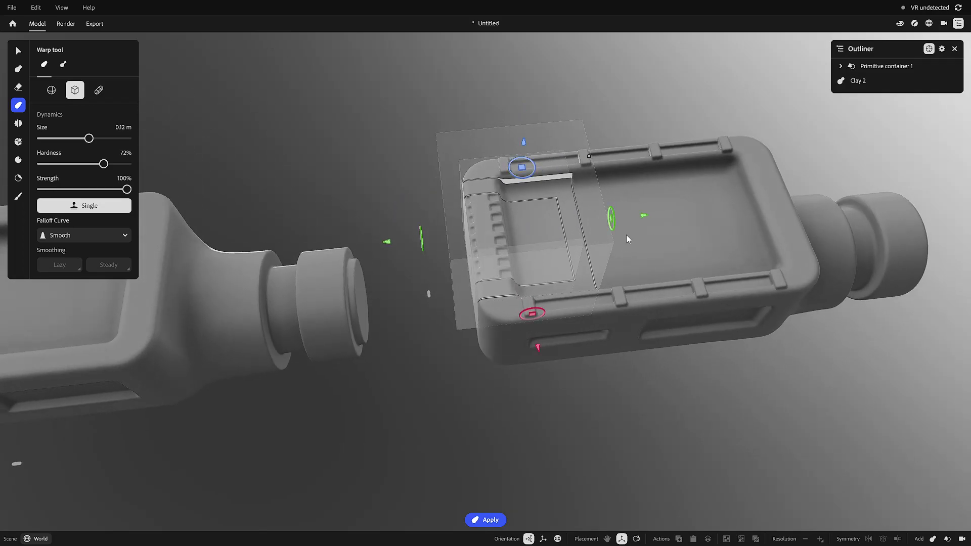
pyautogui.moveTo(644, 215); pyautogui.dragTo(622, 223)
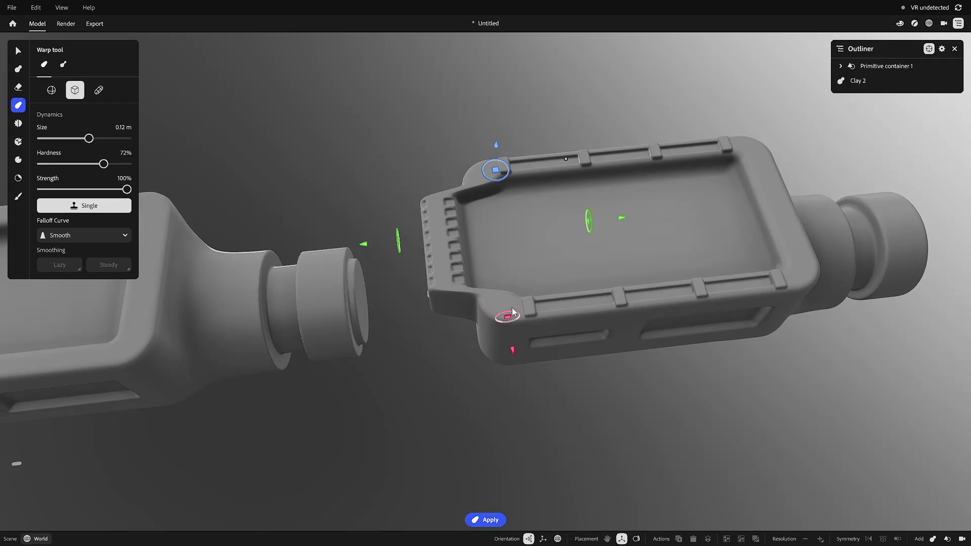
pyautogui.moveTo(512, 312); pyautogui.dragTo(517, 308)
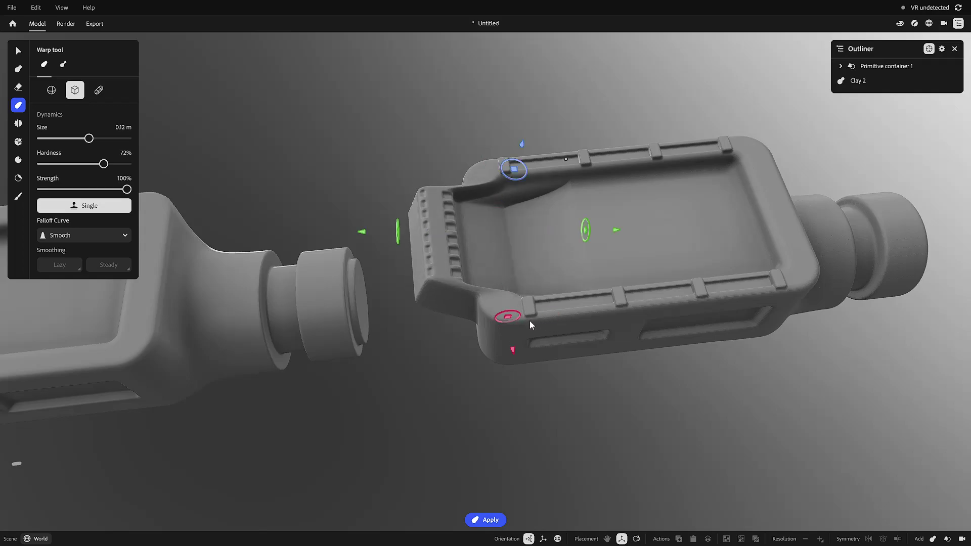
pyautogui.moveTo(506, 184); pyautogui.dragTo(496, 182)
pyautogui.hotkey('ctrl', 'z')
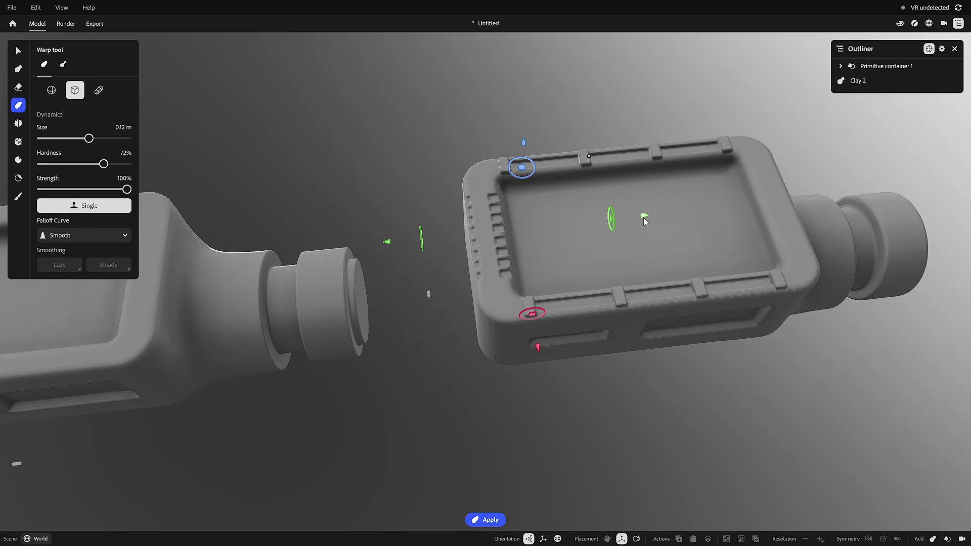
pyautogui.moveTo(643, 216); pyautogui.dragTo(624, 220)
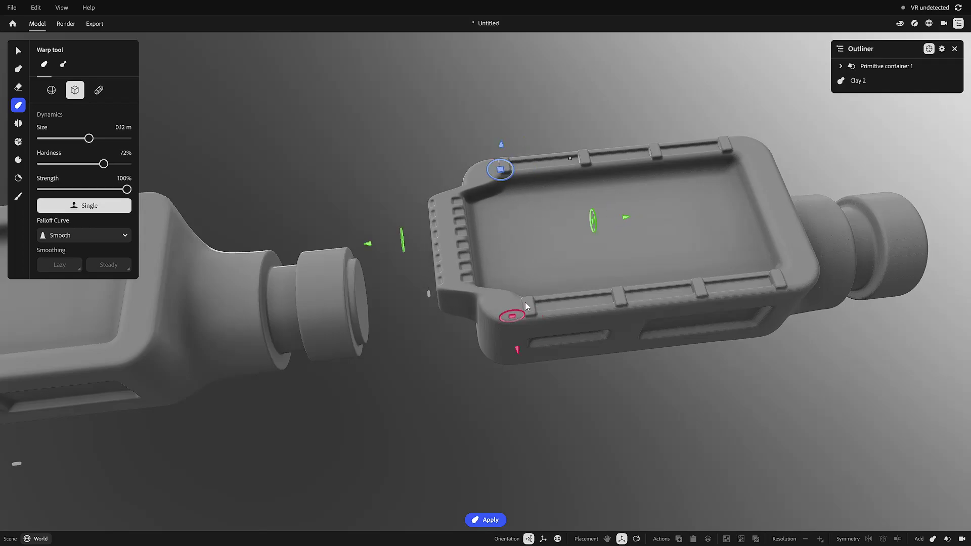
pyautogui.moveTo(513, 313); pyautogui.dragTo(521, 306)
pyautogui.hotkey('ctrl', 'z')
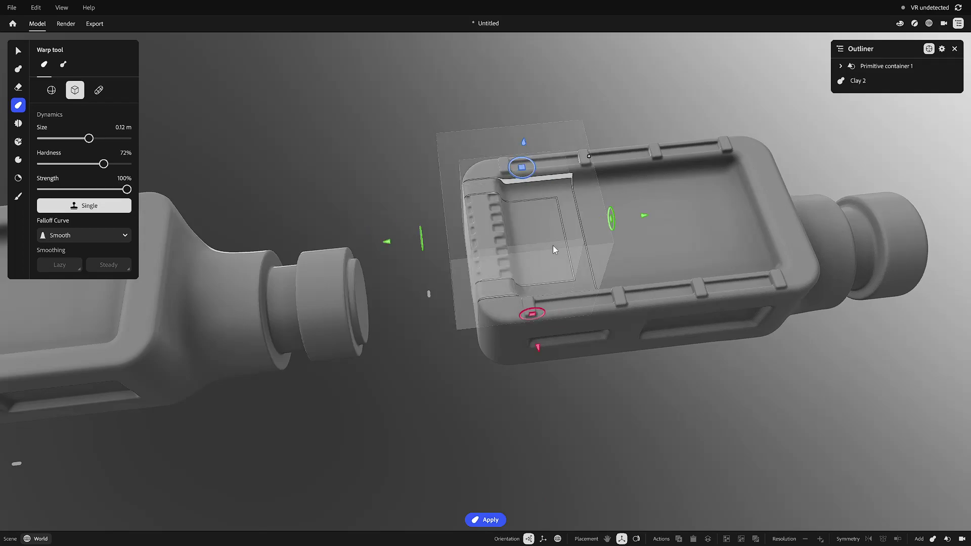
# Step: Switch to the Elastic tool with gizmo placement, set compressibility to 49%, and try pulling the slotted end outward, undoing the pull
pyautogui.click(63, 66)
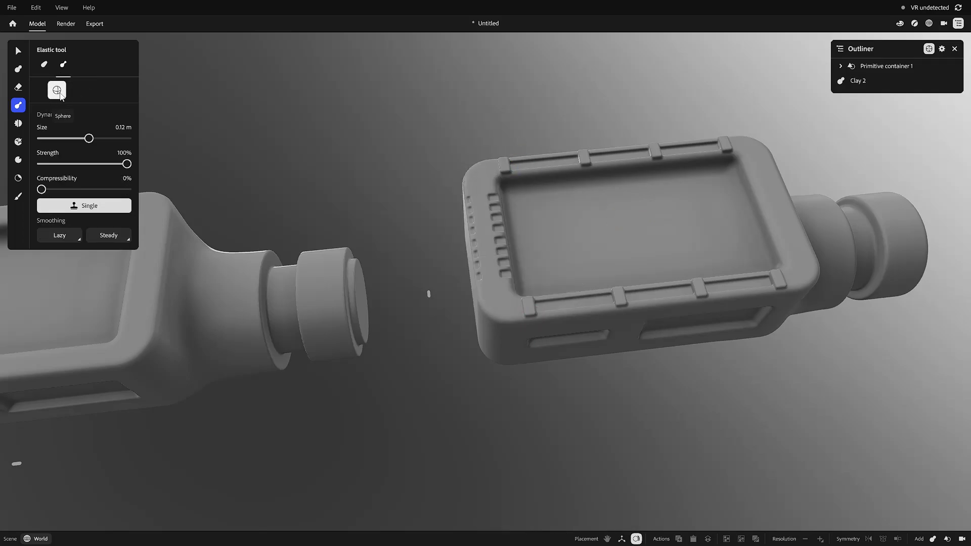
pyautogui.click(620, 539)
pyautogui.moveTo(643, 216); pyautogui.dragTo(597, 231)
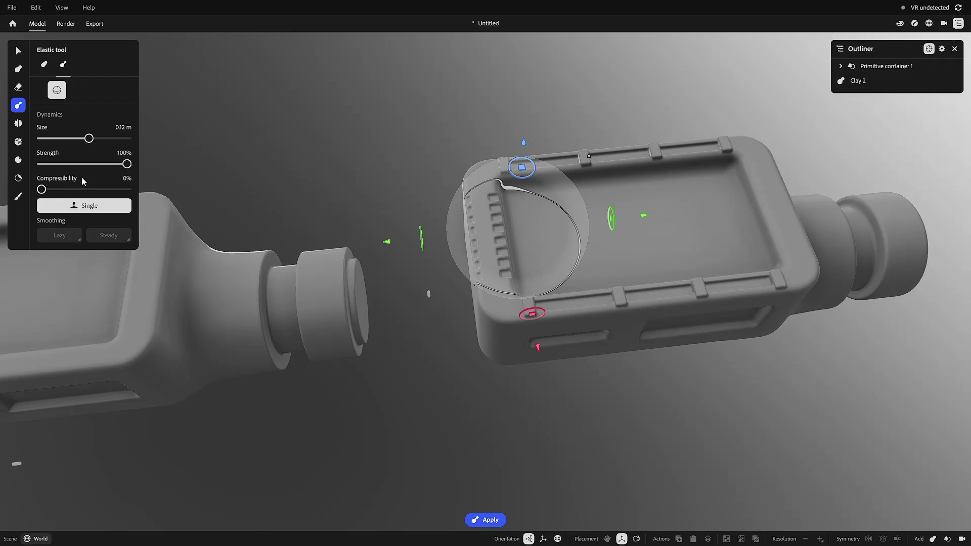
pyautogui.click(84, 189)
pyautogui.moveTo(641, 217)
pyautogui.mouseDown()
pyautogui.moveTo(615, 217)
pyautogui.moveTo(687, 220)
pyautogui.moveTo(618, 225)
pyautogui.mouseUp()
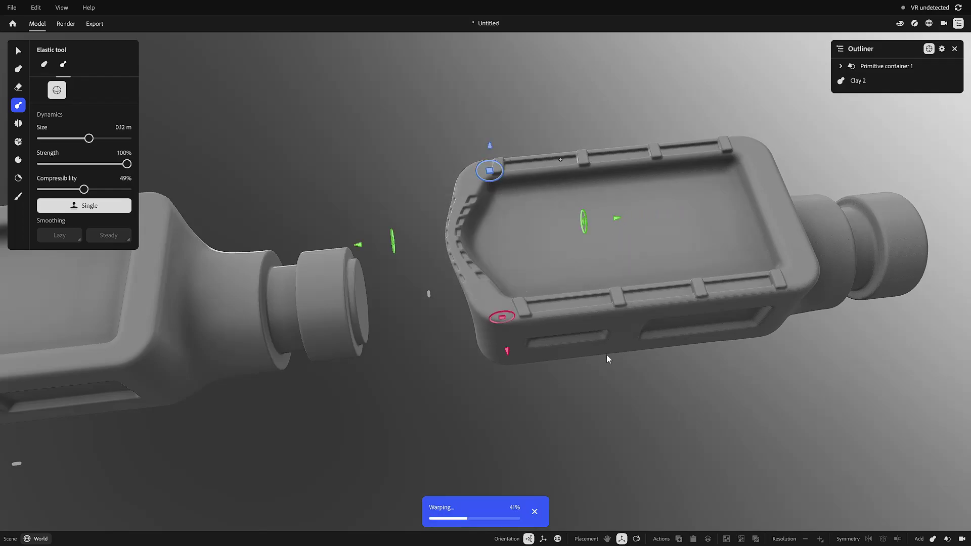
pyautogui.hotkey('ctrl', 'z')
# Step: Enlarge the elastic sphere to 0.27 m and try pushing the slotted end inward and bending it upward, undoing both deformations
pyautogui.scroll(9, 678, 365)
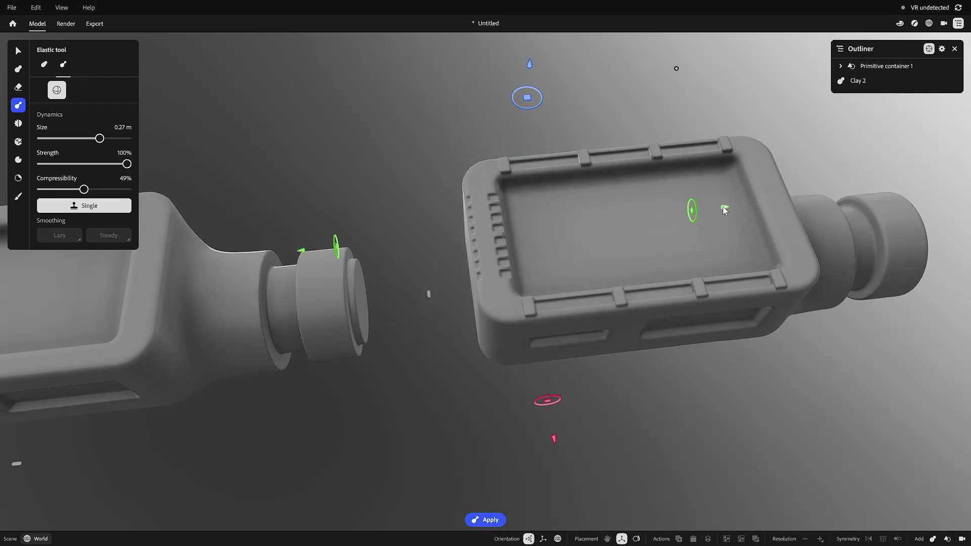
pyautogui.moveTo(723, 211)
pyautogui.mouseDown()
pyautogui.moveTo(594, 229)
pyautogui.moveTo(791, 235)
pyautogui.mouseUp()
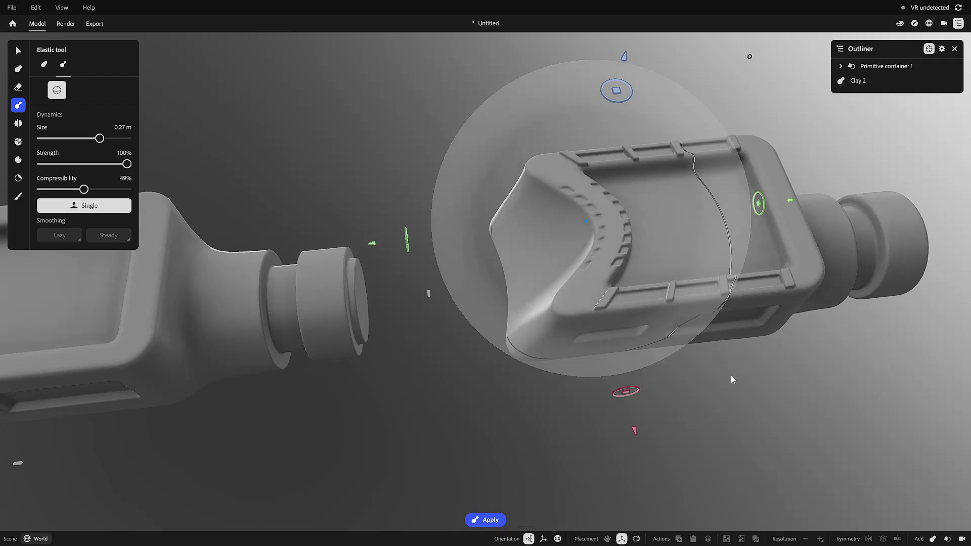
pyautogui.moveTo(731, 377); pyautogui.dragTo(637, 331, button='right')
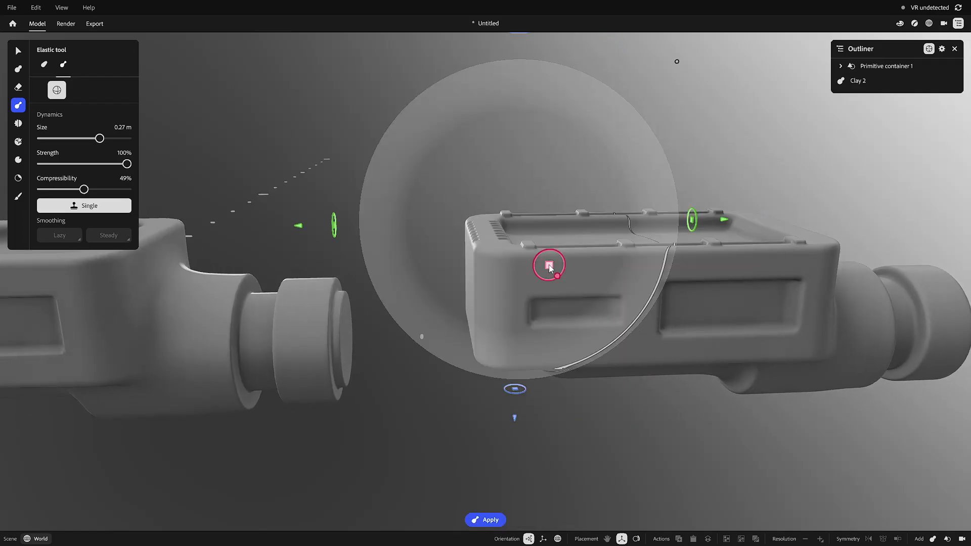
pyautogui.moveTo(548, 265); pyautogui.dragTo(444, 158)
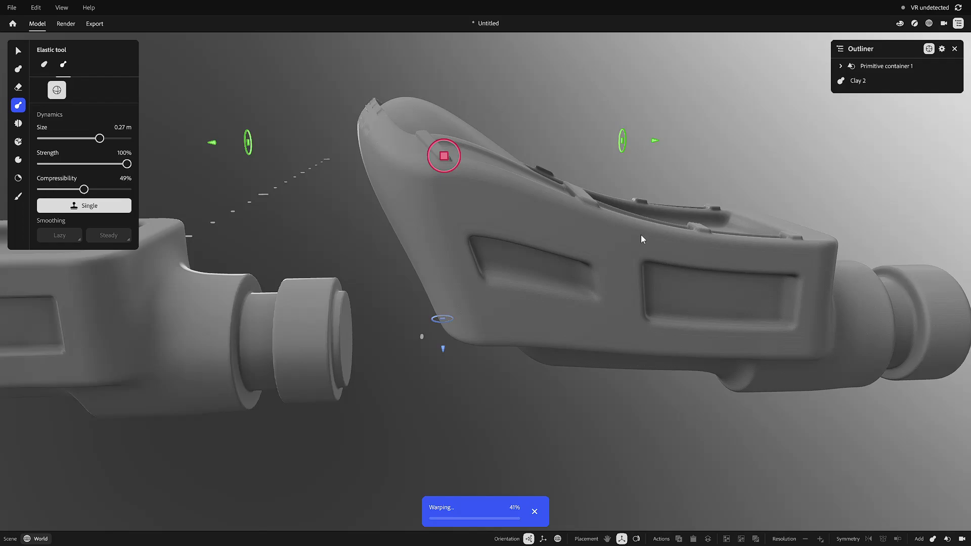
pyautogui.scroll(-10, 604, 235)
pyautogui.scroll(2, 584, 227)
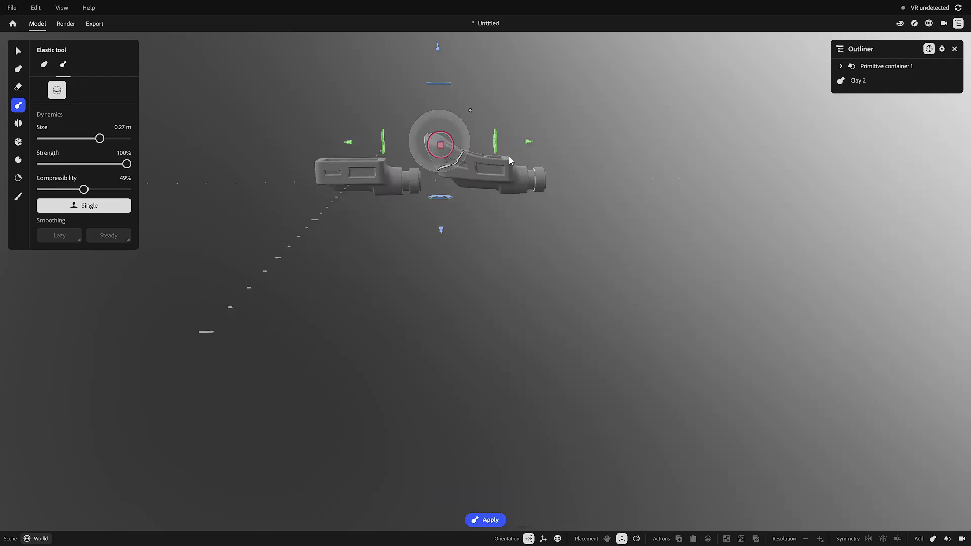
pyautogui.moveTo(509, 161); pyautogui.dragTo(482, 194, button='right')
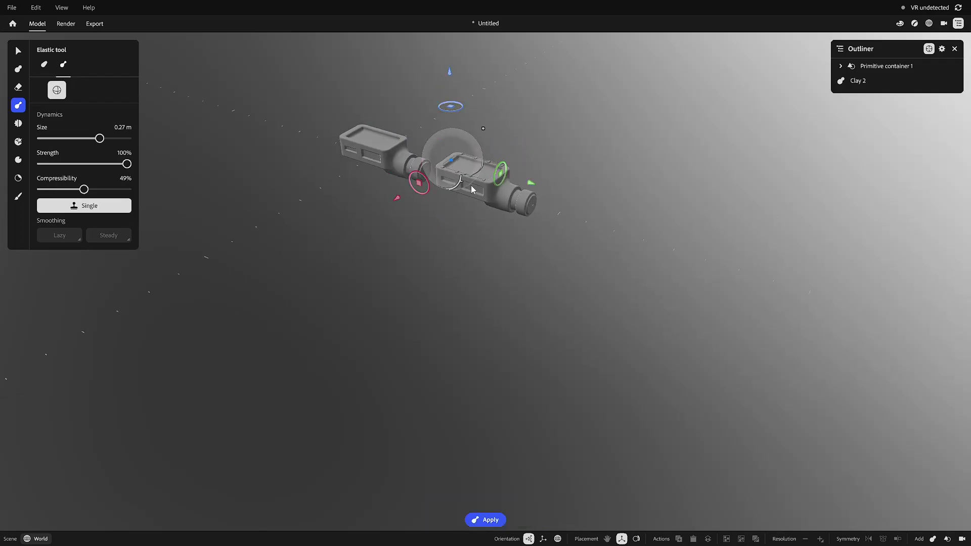
pyautogui.scroll(4, 473, 189)
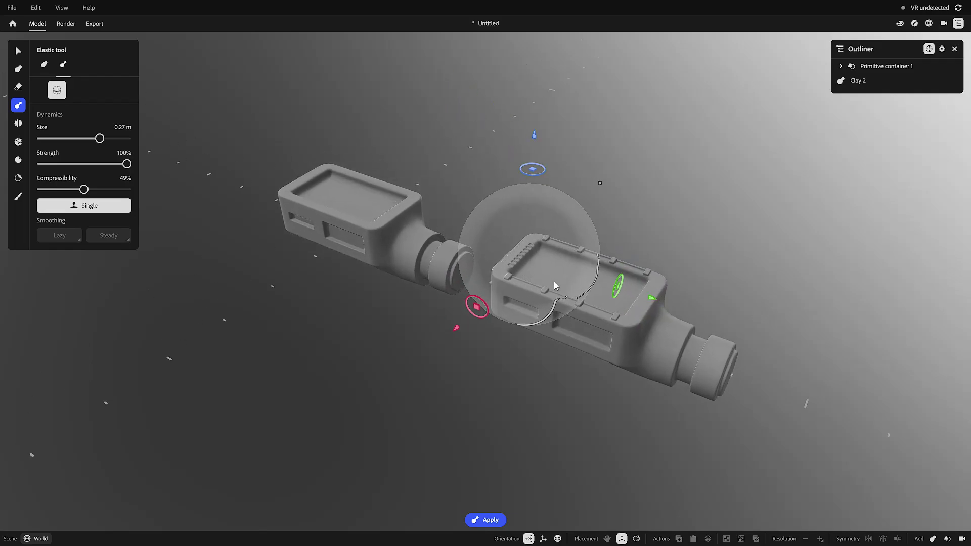
# Step: Try raising clay inside the recessed top with the Buildup tool at 5.59 cm, undoing the stroke
pyautogui.click(21, 141)
pyautogui.scroll(2, 590, 281)
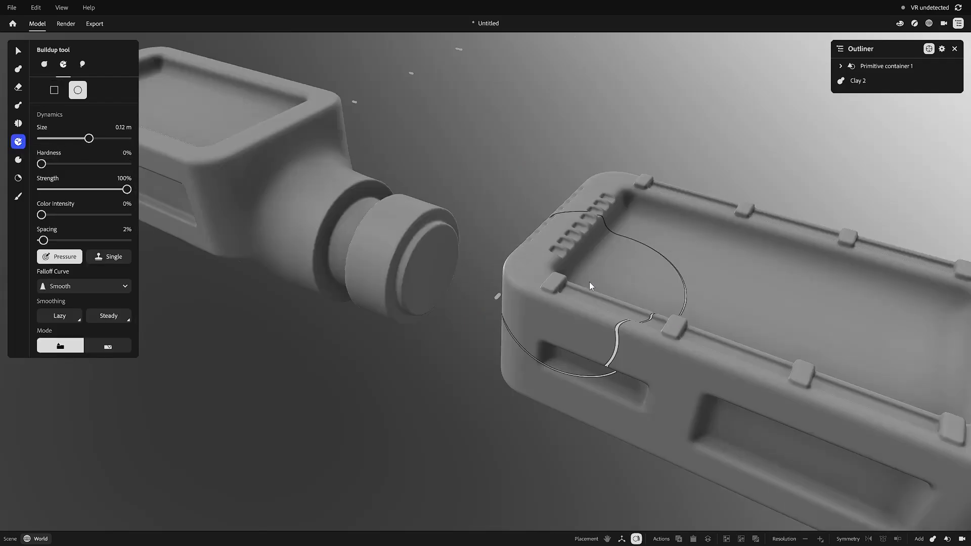
pyautogui.scroll(-1, 605, 280)
pyautogui.keyDown('alt'); pyautogui.moveTo(630, 278); pyautogui.dragTo(568, 262, button='middle'); pyautogui.keyUp('alt')
pyautogui.keyDown('ctrl'); pyautogui.moveTo(568, 262); pyautogui.dragTo(467, 266, button='right'); pyautogui.keyUp('ctrl')
pyautogui.moveTo(467, 265)
pyautogui.mouseDown()
pyautogui.moveTo(642, 319)
pyautogui.moveTo(490, 268)
pyautogui.mouseUp()
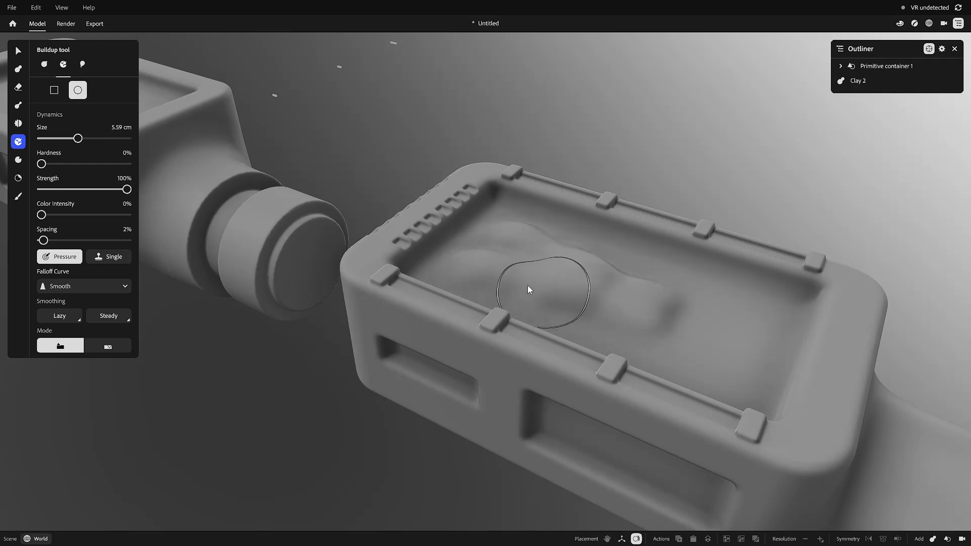
pyautogui.hotkey('ctrl', 'z')
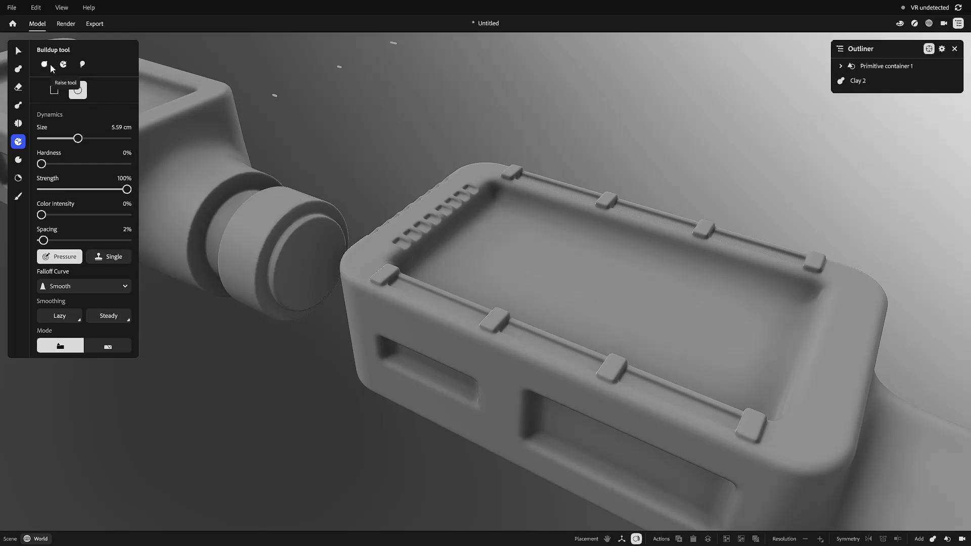
# Step: Sample the Raise and Inflate tools, trying an inflate stroke on the detailed clay model and removing it
pyautogui.click(50, 67)
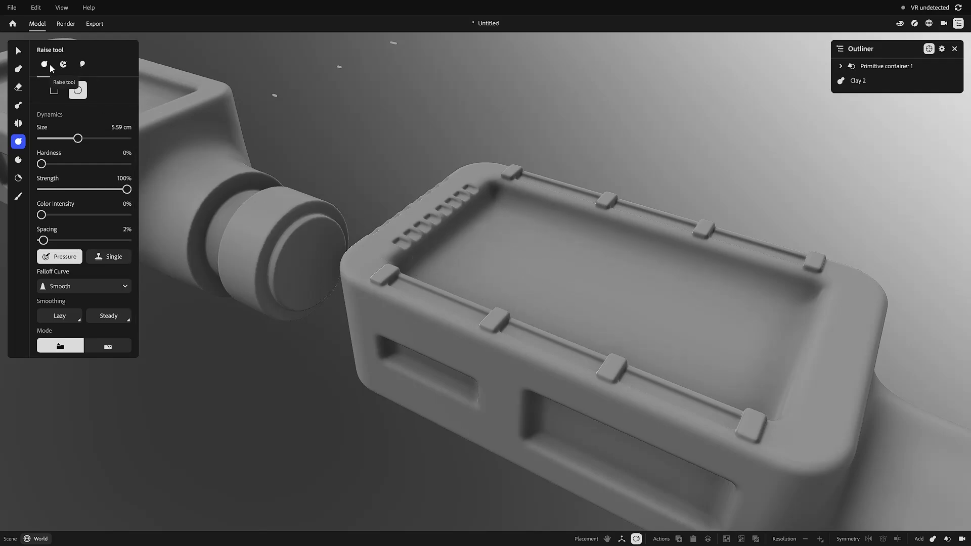
pyautogui.click(82, 64)
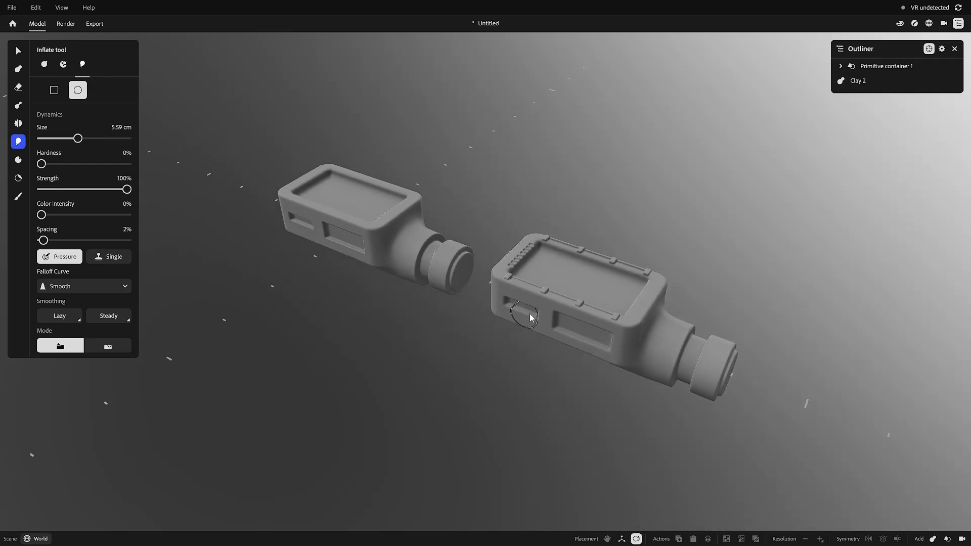
pyautogui.scroll(5, 529, 315)
pyautogui.scroll(-1, 574, 319)
pyautogui.moveTo(577, 250)
pyautogui.mouseDown()
pyautogui.moveTo(502, 296)
pyautogui.moveTo(587, 320)
pyautogui.mouseUp()
pyautogui.click(44, 64)
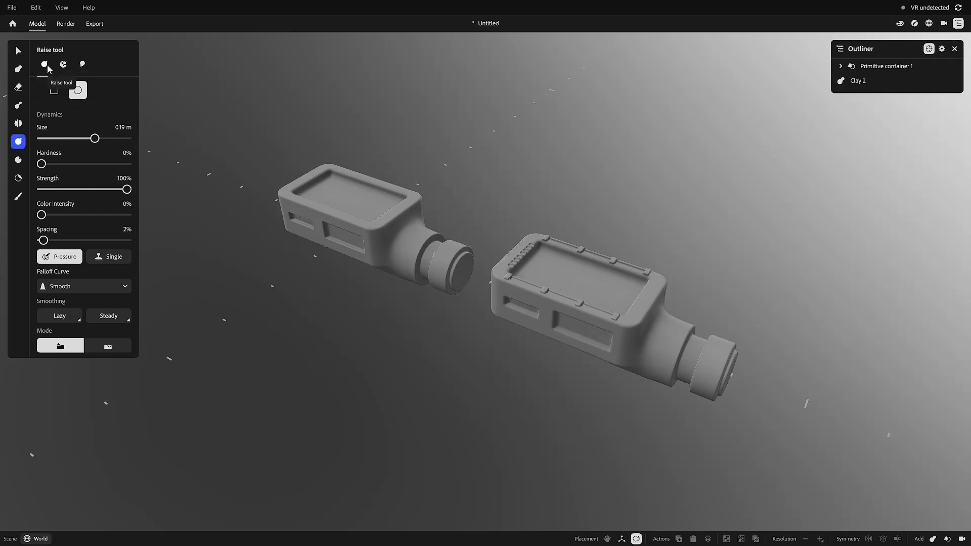
# Step: Try creasing along the inner edge of the recess beside the slots with the Crease tool at 2.11 cm, undoing the stroke
pyautogui.click(18, 160)
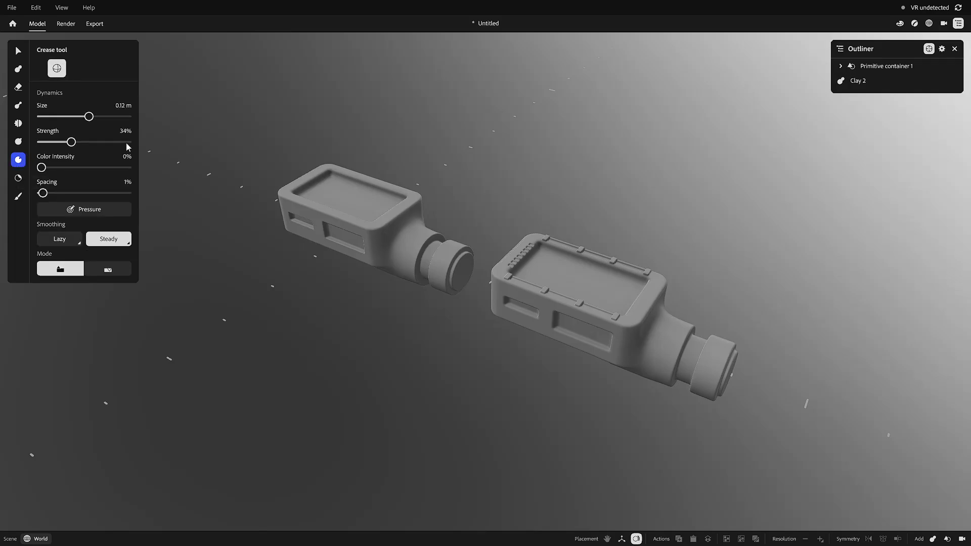
pyautogui.scroll(5, 557, 306)
pyautogui.press('shift')
pyautogui.keyDown('alt'); pyautogui.moveTo(702, 313); pyautogui.dragTo(349, 306, button='middle'); pyautogui.keyUp('alt')
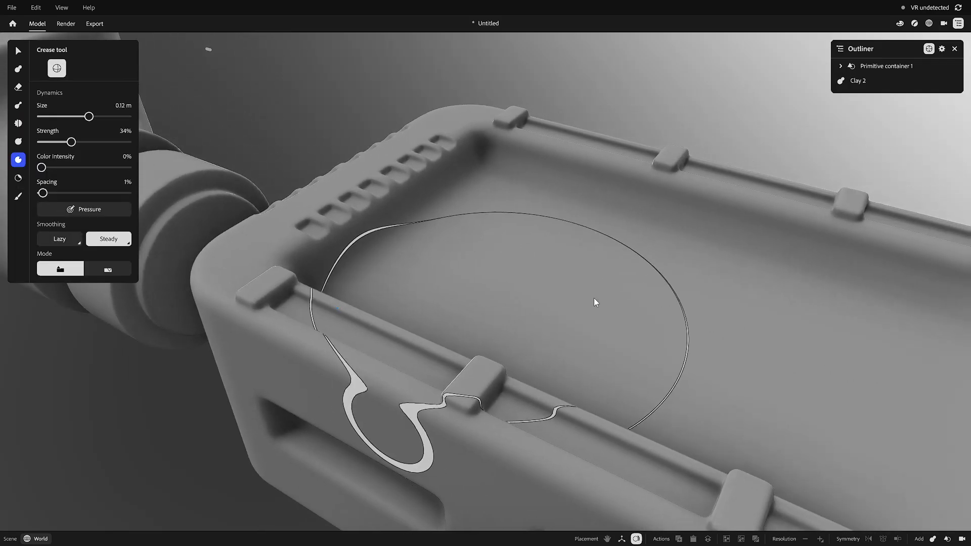
pyautogui.keyDown('ctrl'); pyautogui.moveTo(595, 299); pyautogui.dragTo(473, 291, button='right'); pyautogui.keyUp('ctrl')
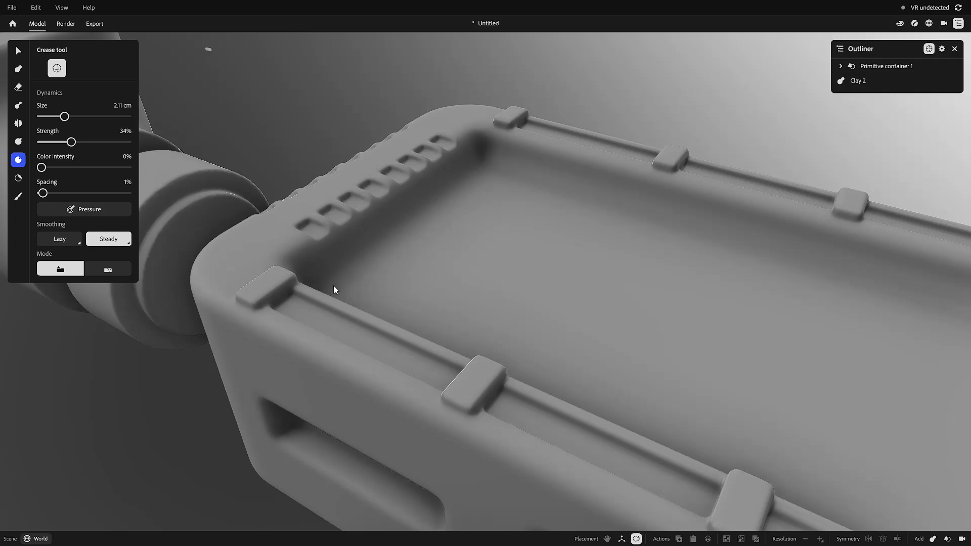
pyautogui.moveTo(333, 285); pyautogui.dragTo(425, 218)
pyautogui.hotkey('ctrl', 'z')
# Step: Try subtractive creases along the recess edge with the brush reduced to 1.76 cm, undoing them
pyautogui.keyDown('ctrl'); pyautogui.moveTo(465, 211); pyautogui.dragTo(499, 214, button='right'); pyautogui.keyUp('ctrl')
pyautogui.moveTo(472, 183); pyautogui.dragTo(439, 205)
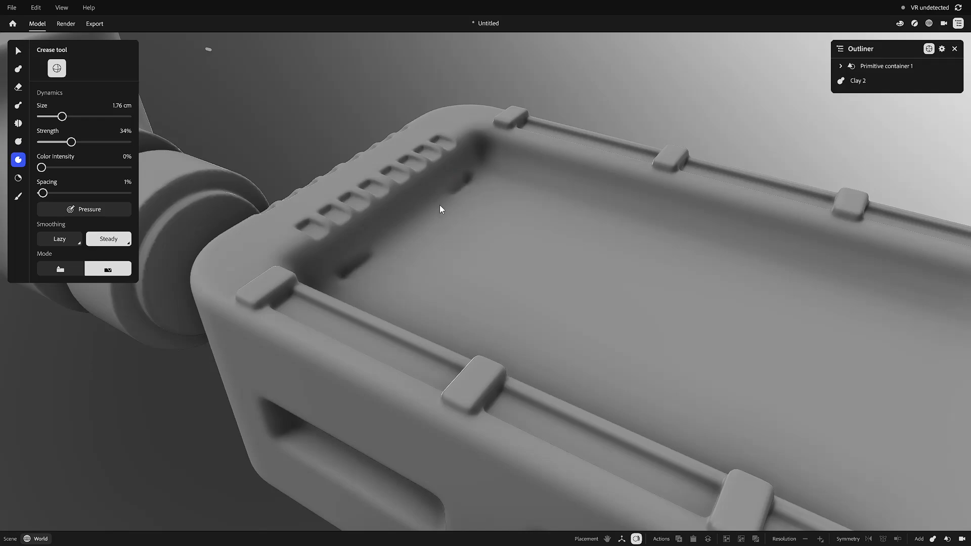
pyautogui.hotkey('ctrl', 'z')
pyautogui.keyDown('alt'); pyautogui.moveTo(429, 283); pyautogui.dragTo(359, 340); pyautogui.keyUp('alt')
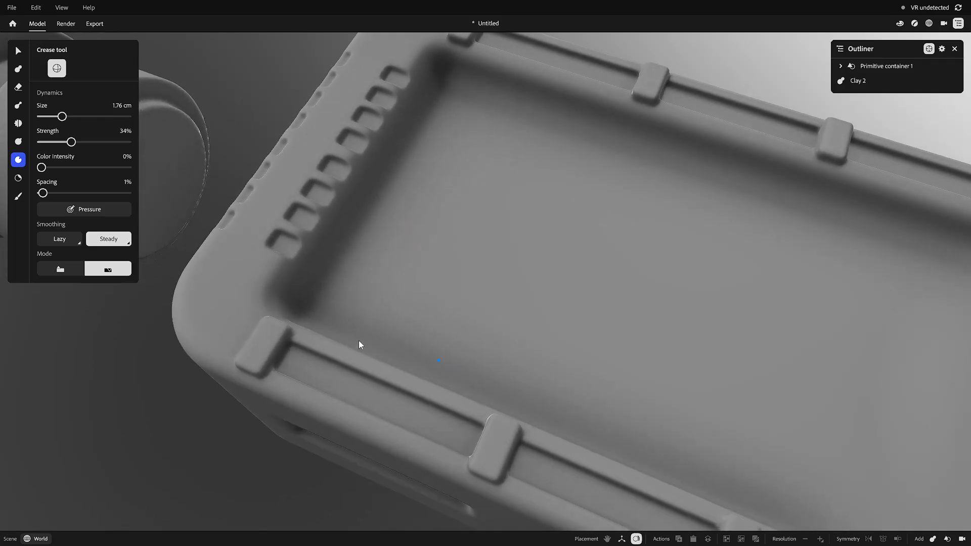
pyautogui.keyDown('alt'); pyautogui.moveTo(358, 340); pyautogui.dragTo(535, 356, button='middle'); pyautogui.keyUp('alt')
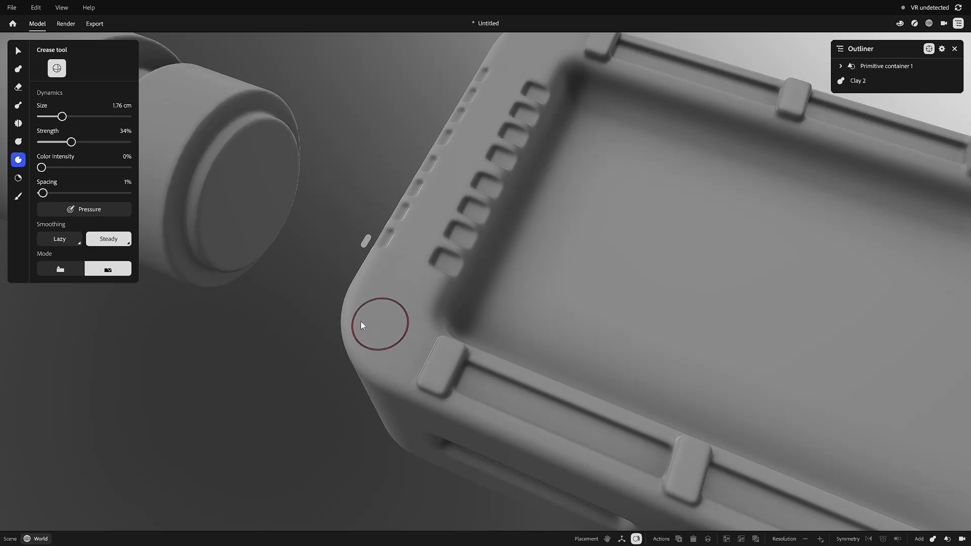
pyautogui.click(18, 68)
pyautogui.click(18, 51)
pyautogui.click(18, 68)
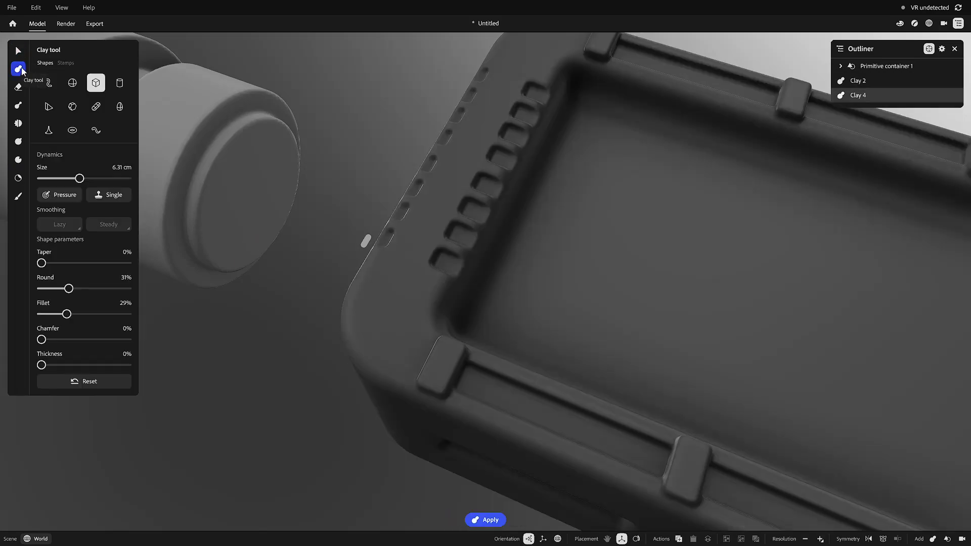
pyautogui.click(73, 84)
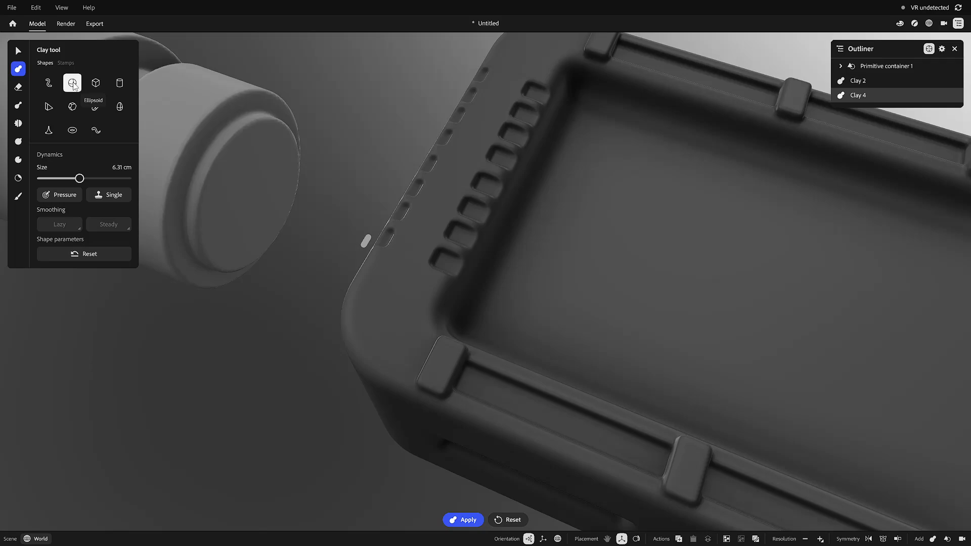
pyautogui.press('Escape')
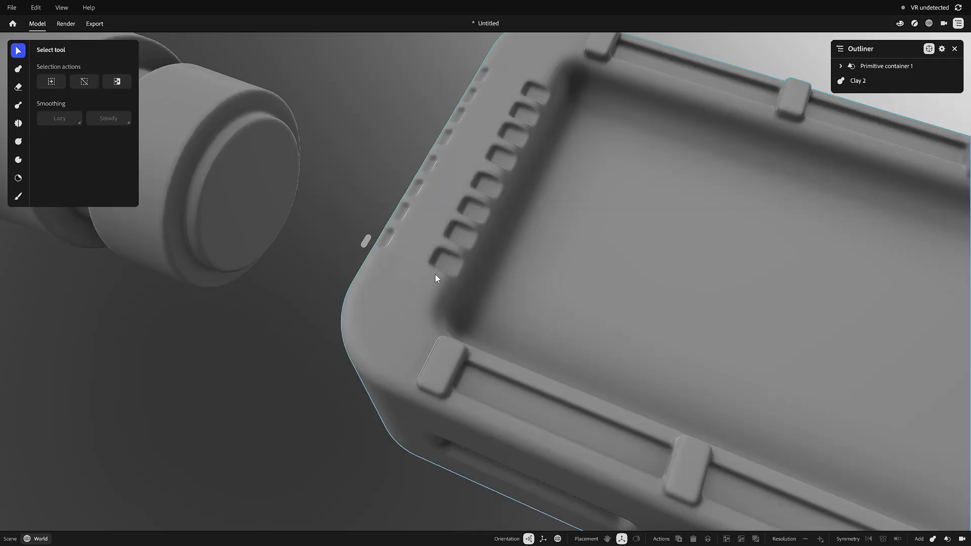
# Step: Open the detailed clay body for editing and set the ellipsoid clay brush to surface placement at 1.31 cm
pyautogui.click(434, 278)
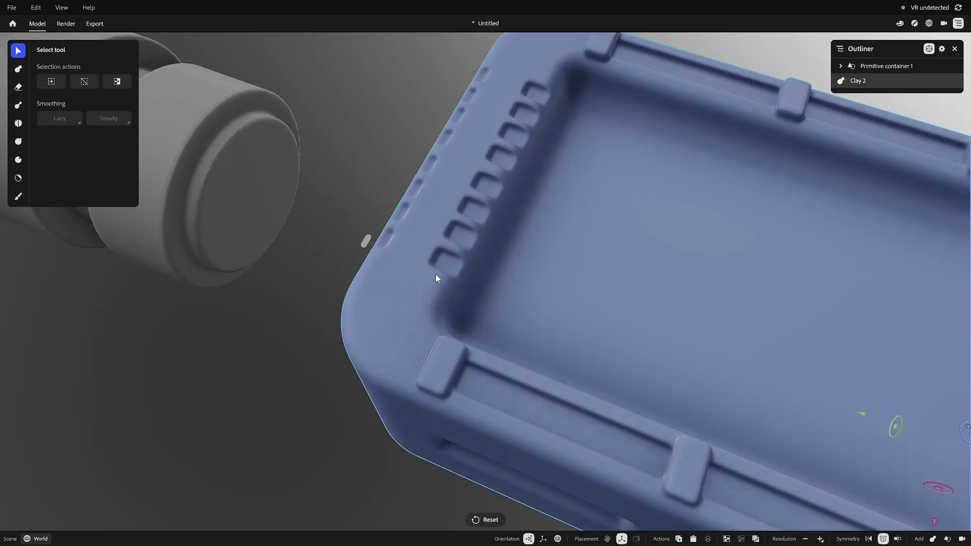
pyautogui.doubleClick(475, 190)
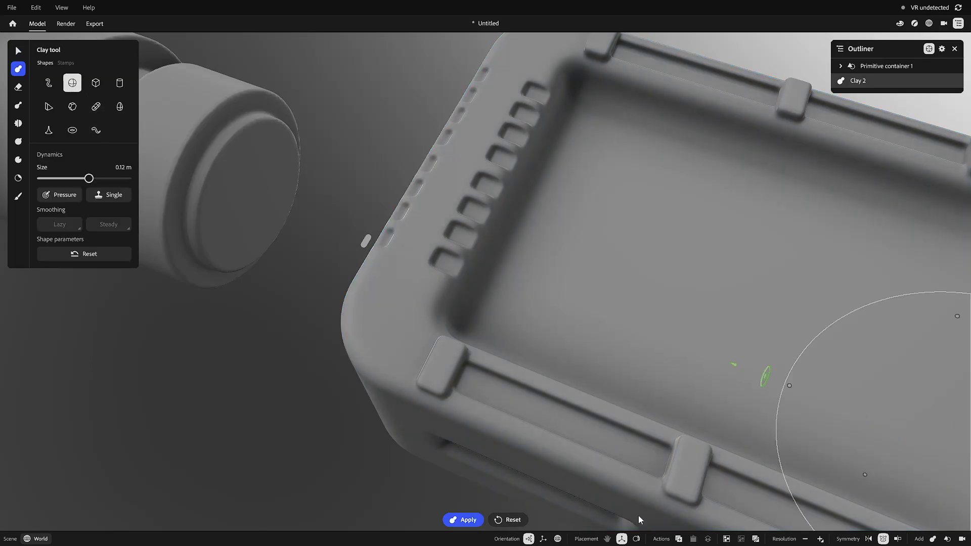
pyautogui.click(636, 539)
pyautogui.keyDown('ctrl'); pyautogui.moveTo(430, 284); pyautogui.dragTo(221, 280, button='right'); pyautogui.keyUp('ctrl')
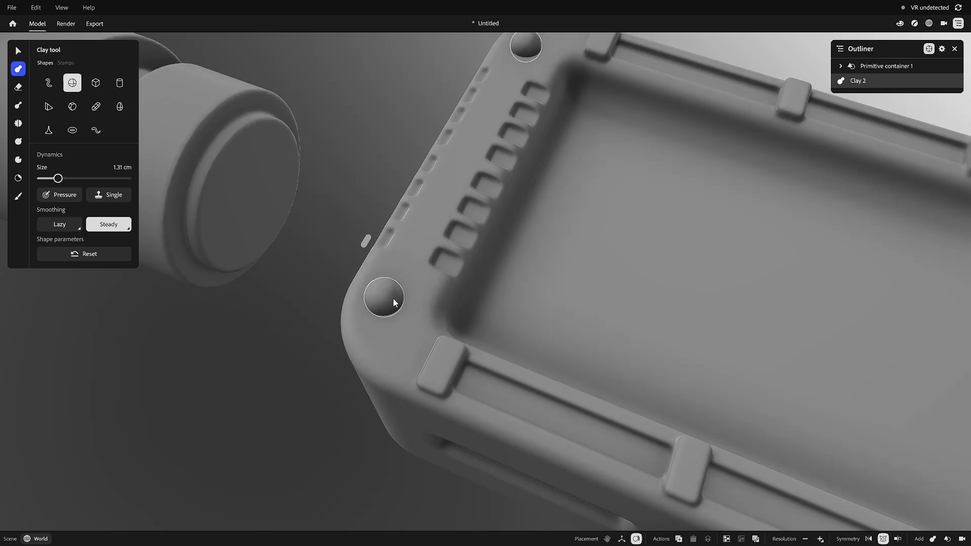
# Step: Change the clay brush shape to a cylinder with 0% taper and 31% chamfer
pyautogui.click(119, 82)
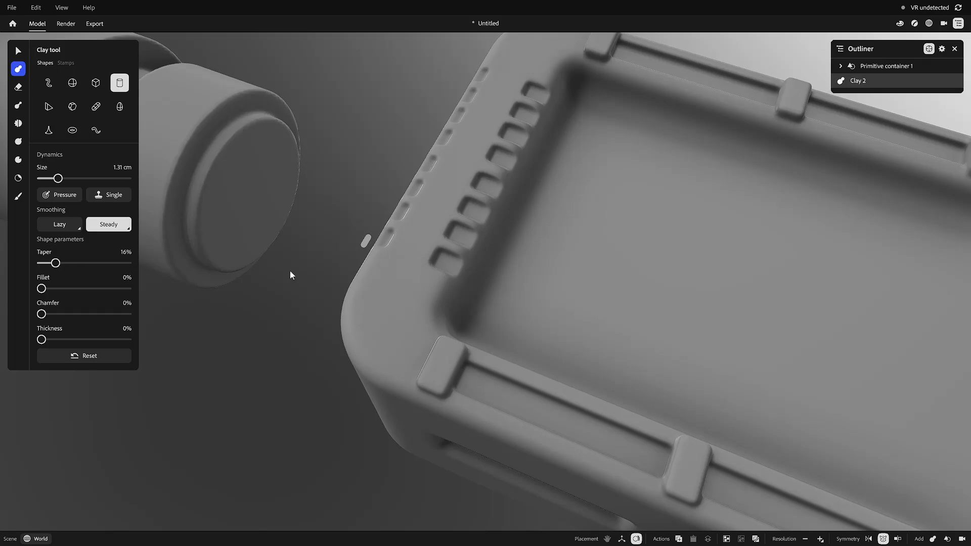
pyautogui.moveTo(400, 288); pyautogui.dragTo(510, 196, button='middle')
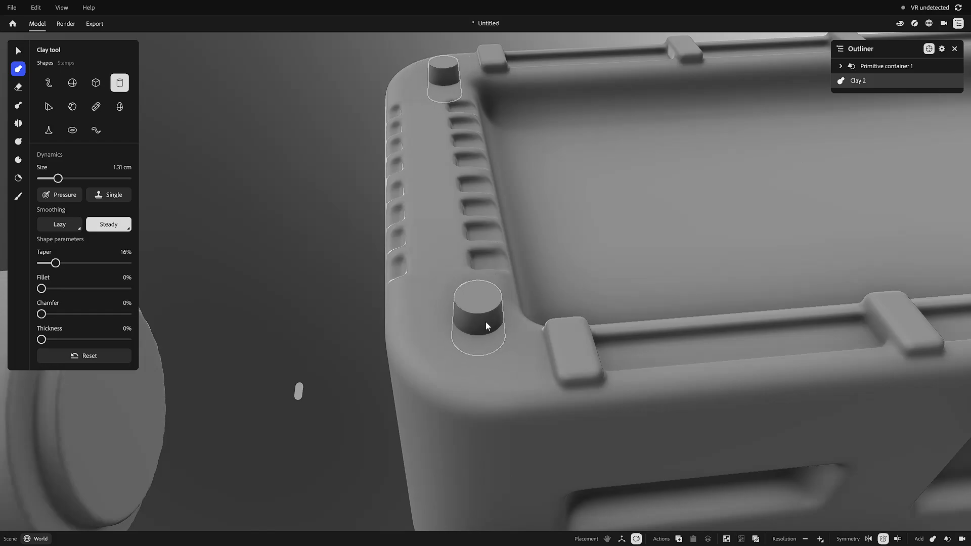
pyautogui.click(629, 400)
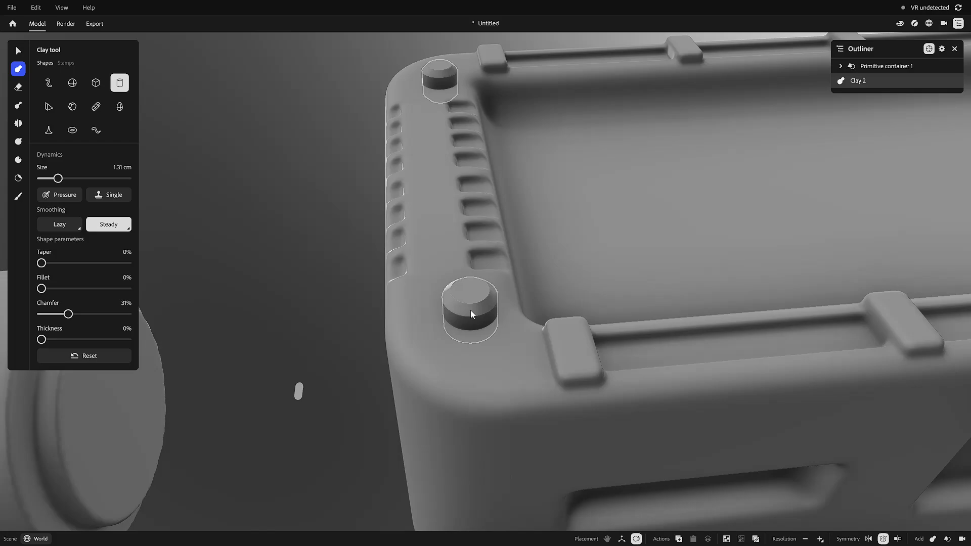
# Step: Erase mirrored cylindrical holes 1.22 cm in size at the slotted end's corners, undoing the first attempt at 1.31 cm
pyautogui.press('e')
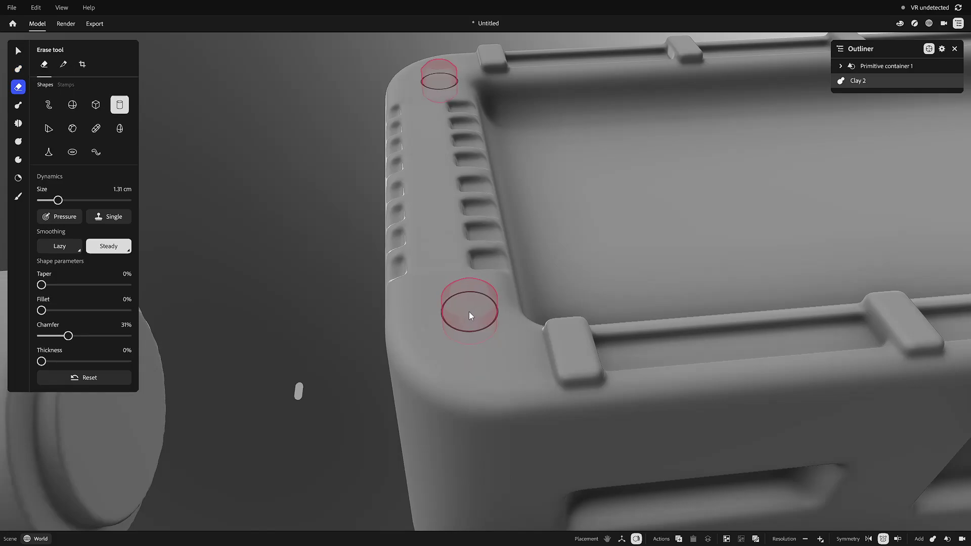
pyautogui.click(469, 312)
pyautogui.hotkey('ctrl', 'z')
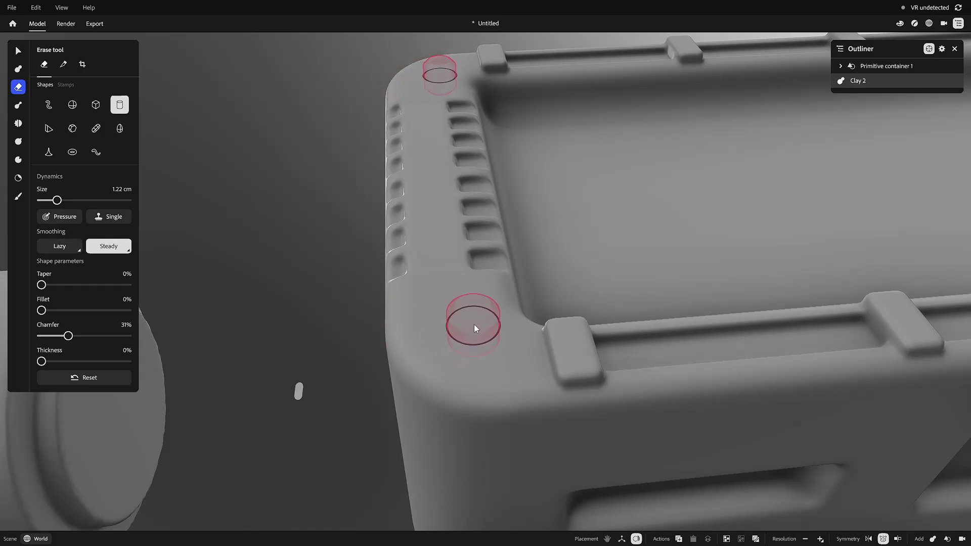
pyautogui.click(469, 326)
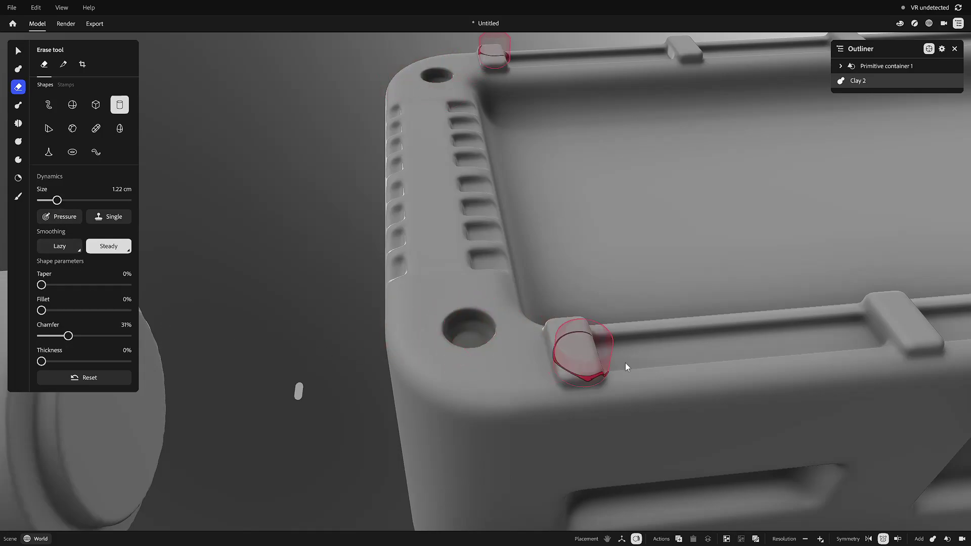
# Step: Erase matching mirrored cylindrical holes in the two rim corners nearest the round neck
pyautogui.moveTo(561, 349); pyautogui.dragTo(688, 390, button='right')
pyautogui.scroll(-5, 657, 379)
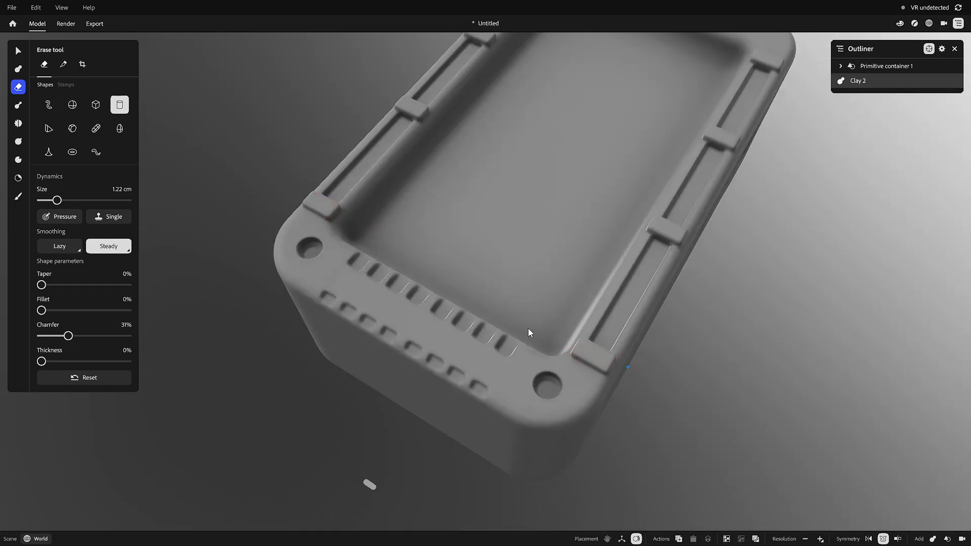
pyautogui.moveTo(529, 331)
pyautogui.mouseDown(button='right')
pyautogui.moveTo(576, 314)
pyautogui.moveTo(619, 352)
pyautogui.moveTo(664, 232)
pyautogui.moveTo(660, 191)
pyautogui.moveTo(627, 235)
pyautogui.moveTo(641, 262)
pyautogui.moveTo(536, 290)
pyautogui.moveTo(603, 297)
pyautogui.mouseUp(button='right')
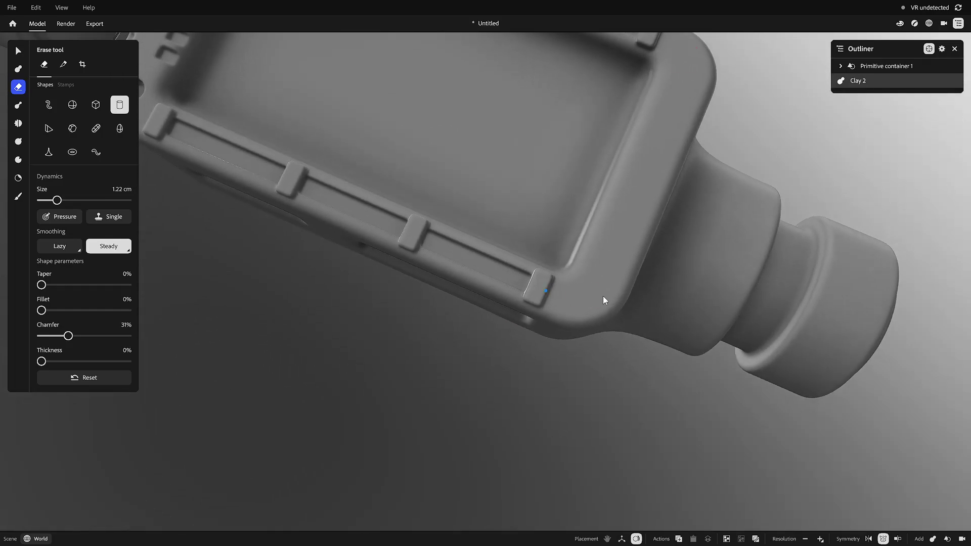
# Step: Switch the clay body to radial symmetry with a count of 6 around the Y axis
pyautogui.moveTo(681, 325)
pyautogui.mouseDown(button='right')
pyautogui.moveTo(735, 307)
pyautogui.moveTo(479, 319)
pyautogui.moveTo(588, 329)
pyautogui.moveTo(557, 330)
pyautogui.moveTo(564, 301)
pyautogui.mouseUp(button='right')
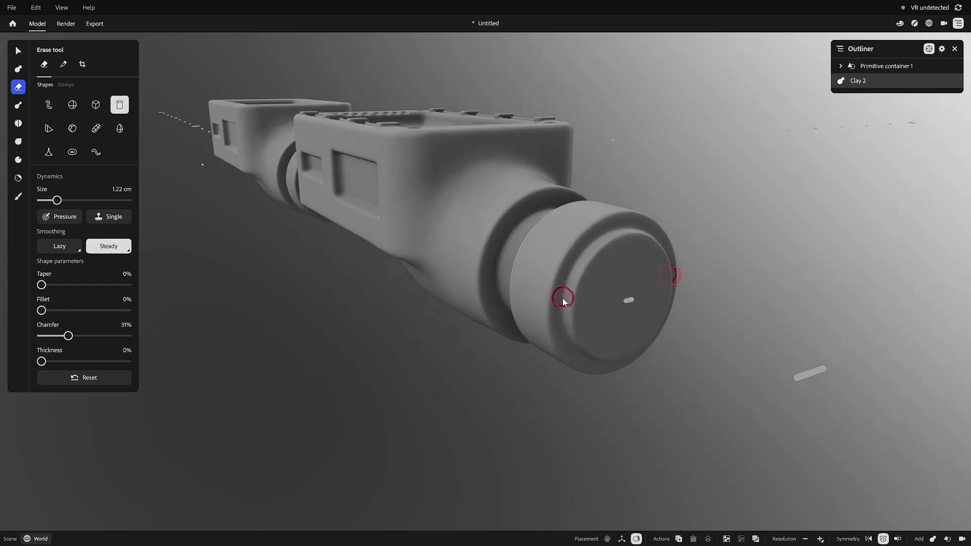
pyautogui.click(882, 539)
pyautogui.click(882, 470)
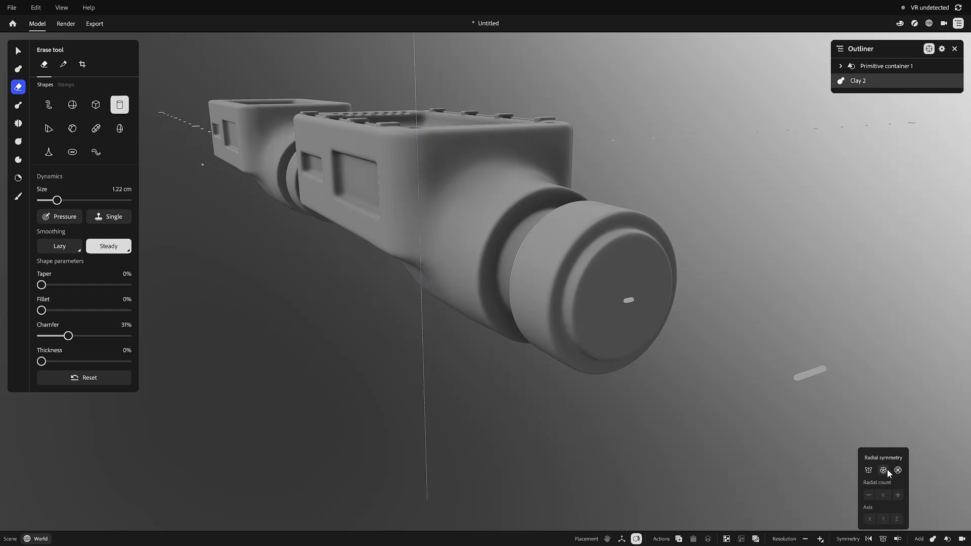
pyautogui.click(884, 519)
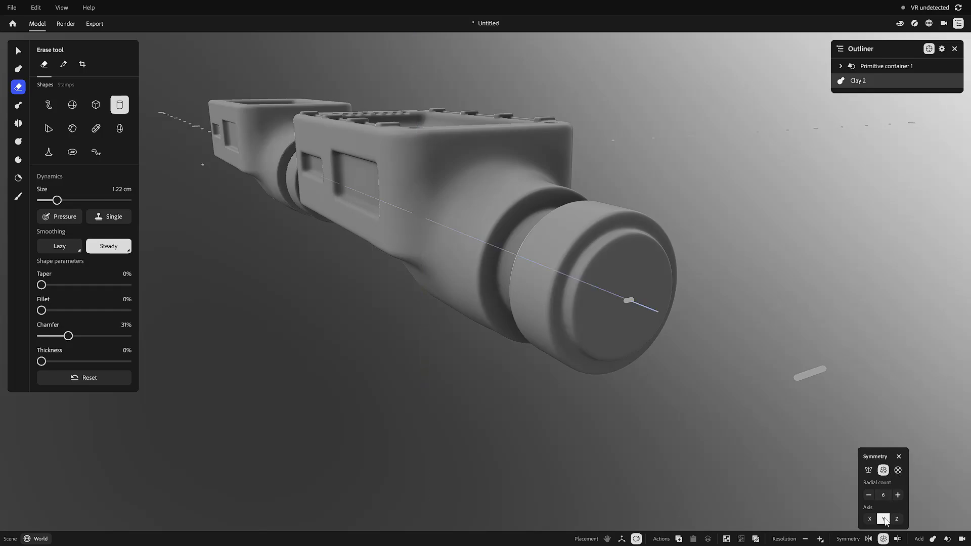
# Step: Try erasing radial holes and lengthwise grooves around the outer ring of the round end, undoing each cut
pyautogui.scroll(5, 526, 274)
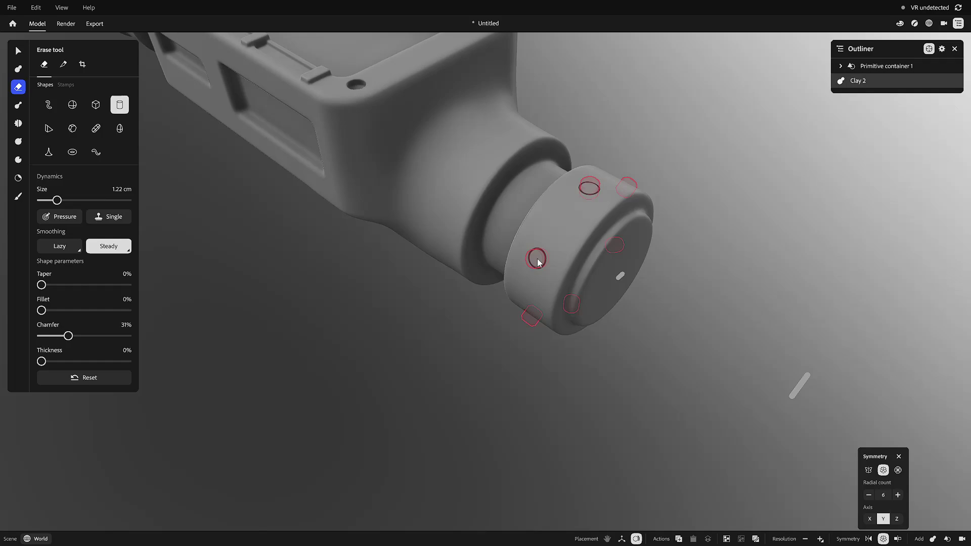
pyautogui.keyDown('alt'); pyautogui.moveTo(570, 410); pyautogui.dragTo(555, 319); pyautogui.keyUp('alt')
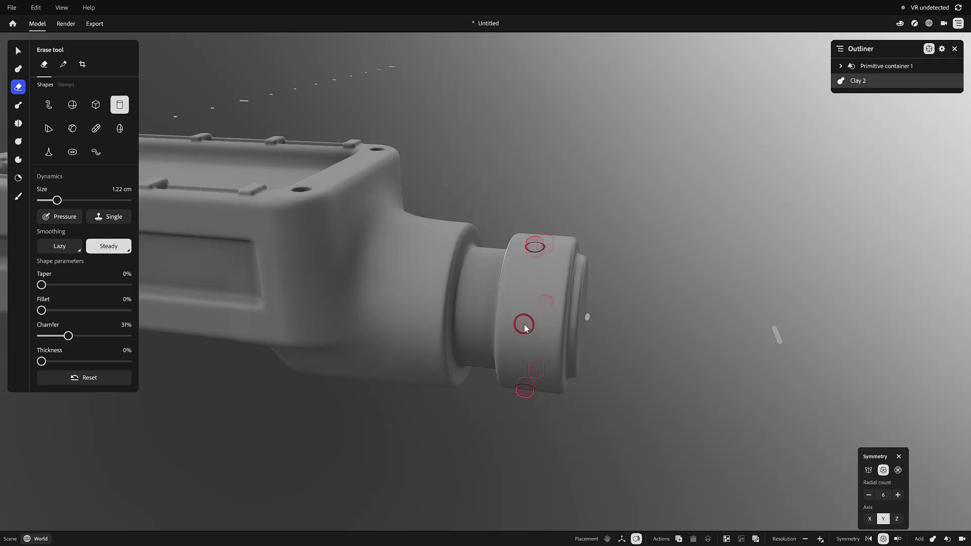
pyautogui.click(524, 328)
pyautogui.moveTo(525, 328)
pyautogui.mouseDown()
pyautogui.moveTo(560, 323)
pyautogui.moveTo(565, 337)
pyautogui.moveTo(526, 323)
pyautogui.moveTo(576, 324)
pyautogui.moveTo(554, 324)
pyautogui.mouseUp()
pyautogui.hotkey('ctrl', 'z')
pyautogui.hotkey('ctrl', 'z')
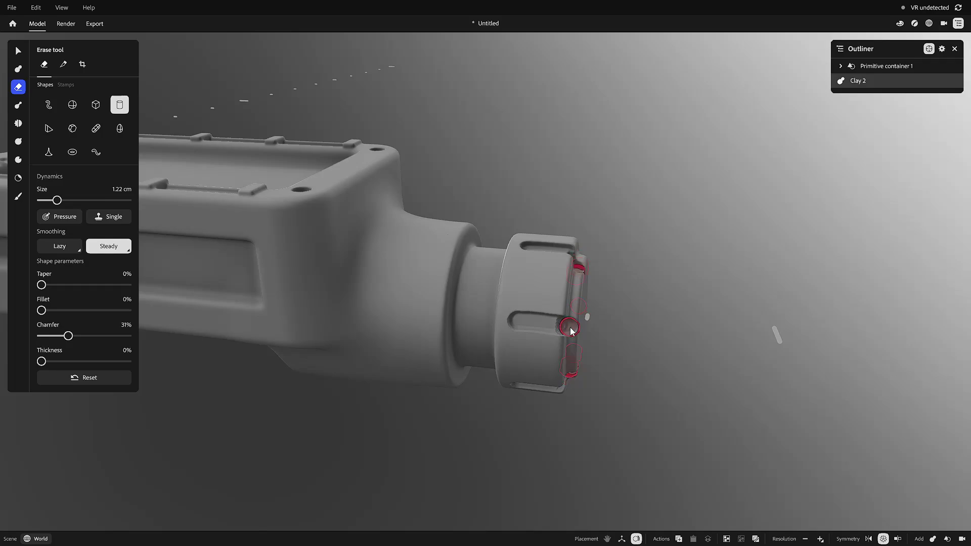
pyautogui.hotkey('ctrl', 'z')
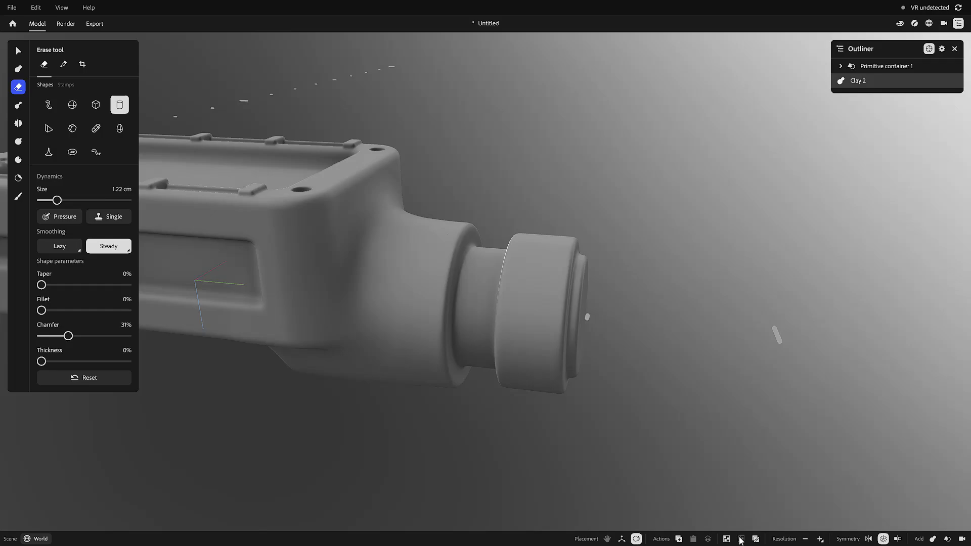
# Step: Switch the cylinder eraser to gizmo placement, try positioning it at the round end's outer ring, and reset its rotation and position
pyautogui.keyDown('alt'); pyautogui.moveTo(569, 358); pyautogui.dragTo(662, 431); pyautogui.keyUp('alt')
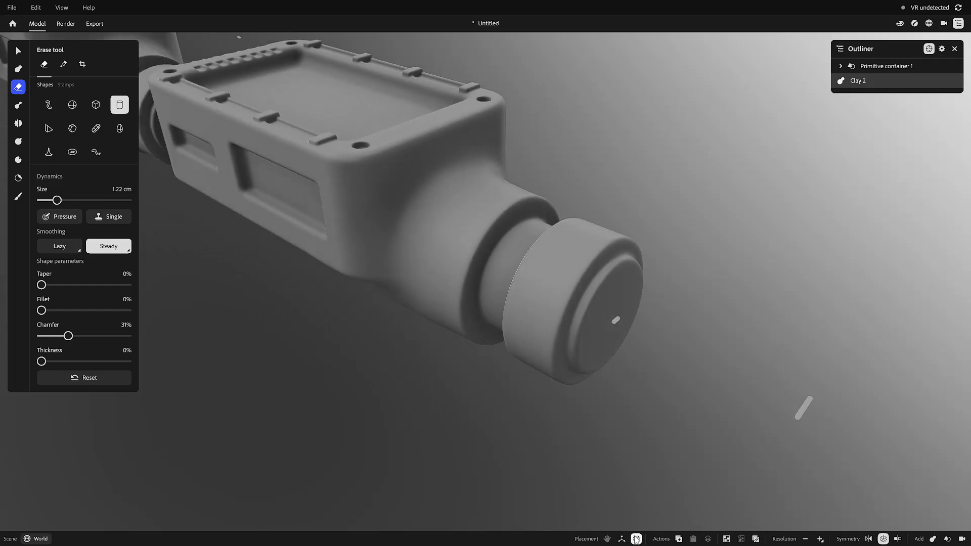
pyautogui.click(621, 538)
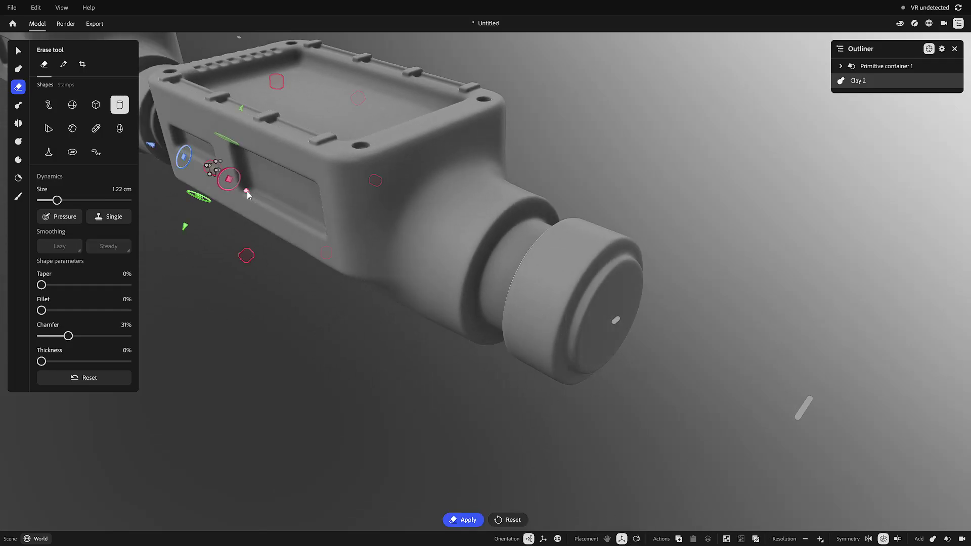
pyautogui.moveTo(247, 190); pyautogui.dragTo(619, 344)
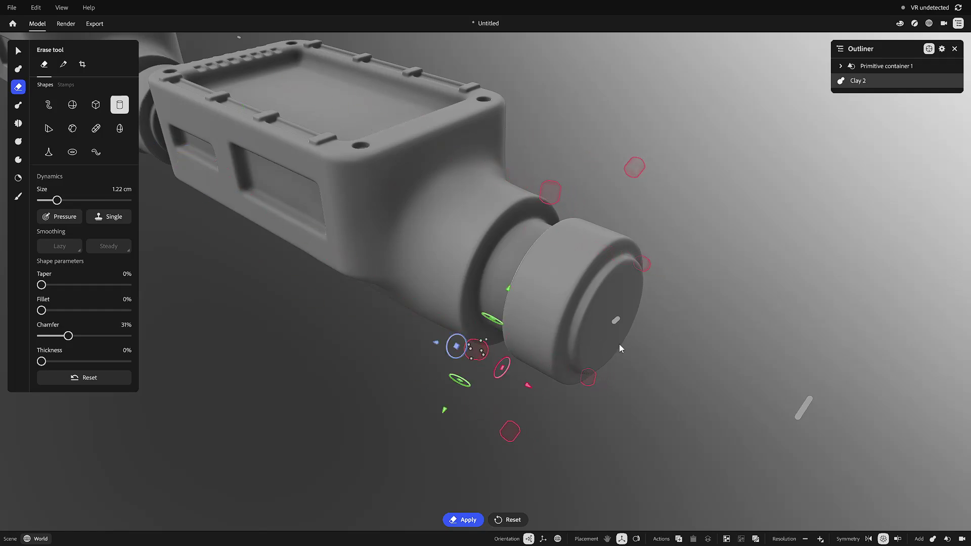
pyautogui.moveTo(619, 344); pyautogui.dragTo(536, 339, button='right')
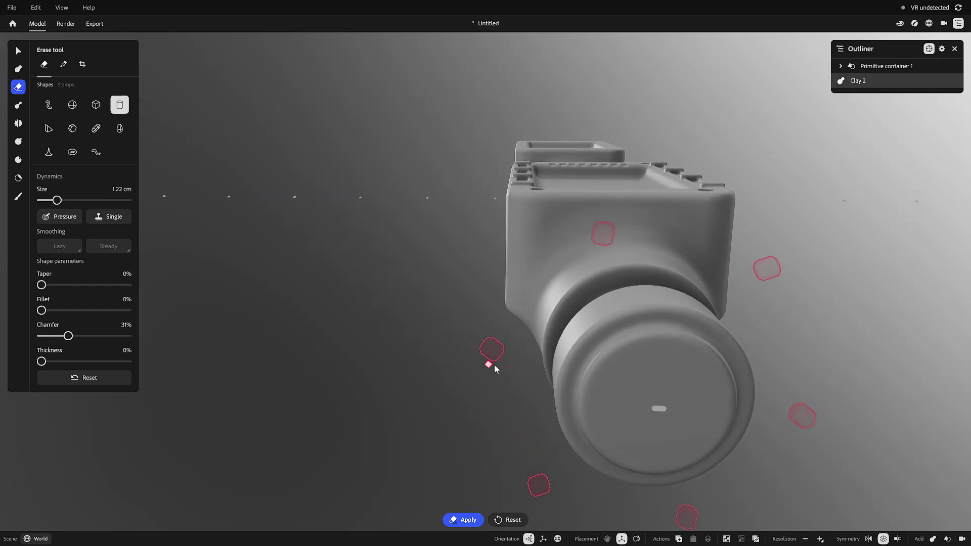
pyautogui.moveTo(493, 365)
pyautogui.mouseDown()
pyautogui.moveTo(542, 363)
pyautogui.moveTo(563, 342)
pyautogui.moveTo(562, 357)
pyautogui.mouseUp()
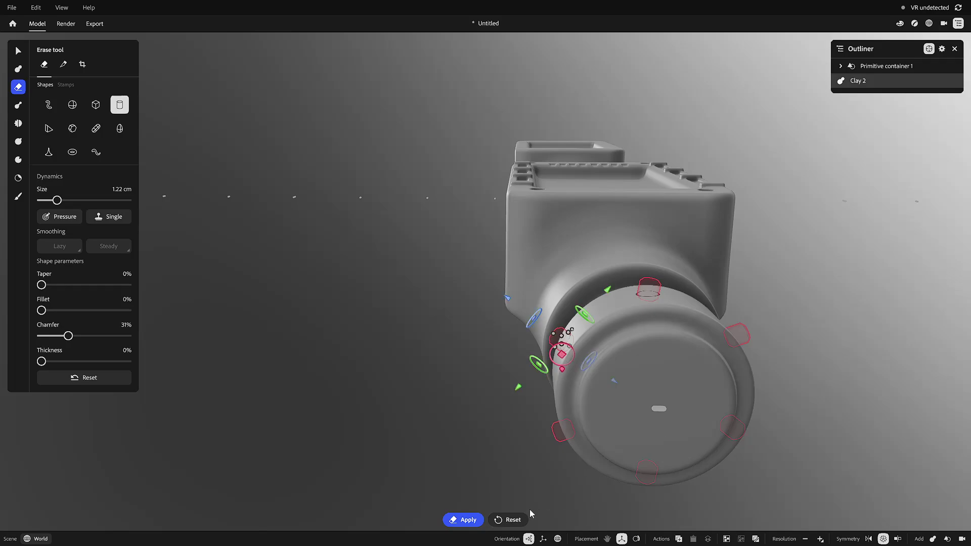
pyautogui.click(513, 520)
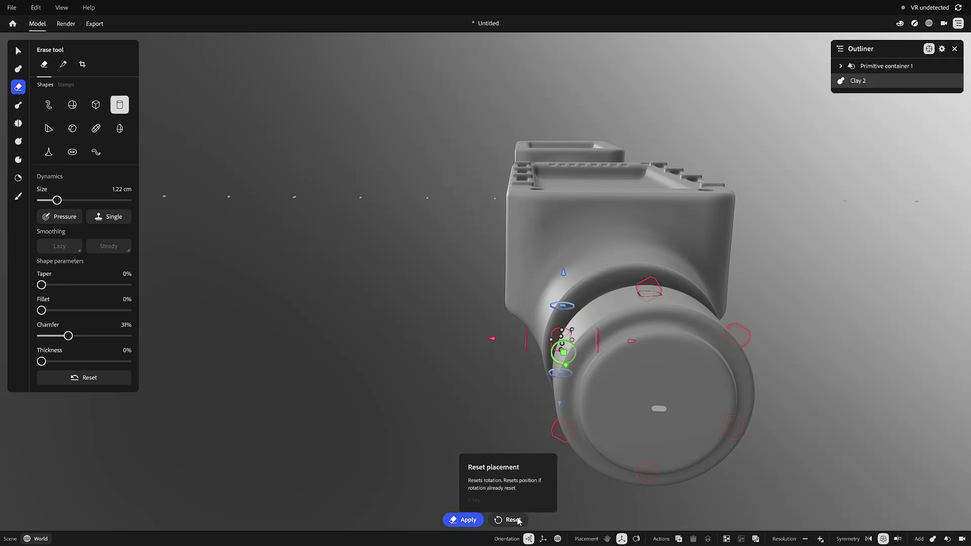
pyautogui.click(517, 518)
# Step: Move the cylinder eraser along the body to the round end and raise it to the outer ring's surface
pyautogui.keyDown('alt'); pyautogui.moveTo(511, 364); pyautogui.dragTo(602, 327); pyautogui.keyUp('alt')
pyautogui.moveTo(655, 288); pyautogui.dragTo(760, 311)
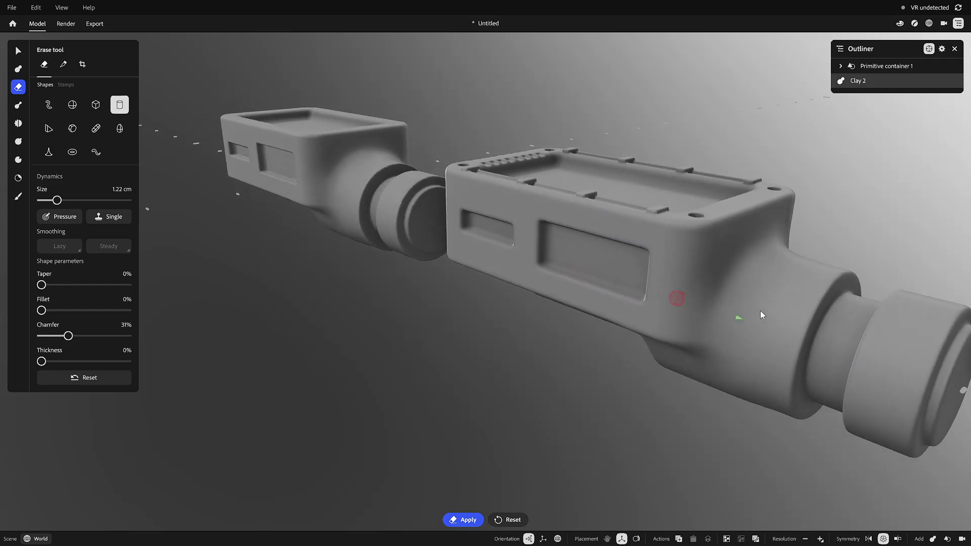
pyautogui.moveTo(946, 362); pyautogui.dragTo(948, 364)
pyautogui.keyDown('alt'); pyautogui.moveTo(912, 378); pyautogui.dragTo(629, 363, button='middle'); pyautogui.keyUp('alt')
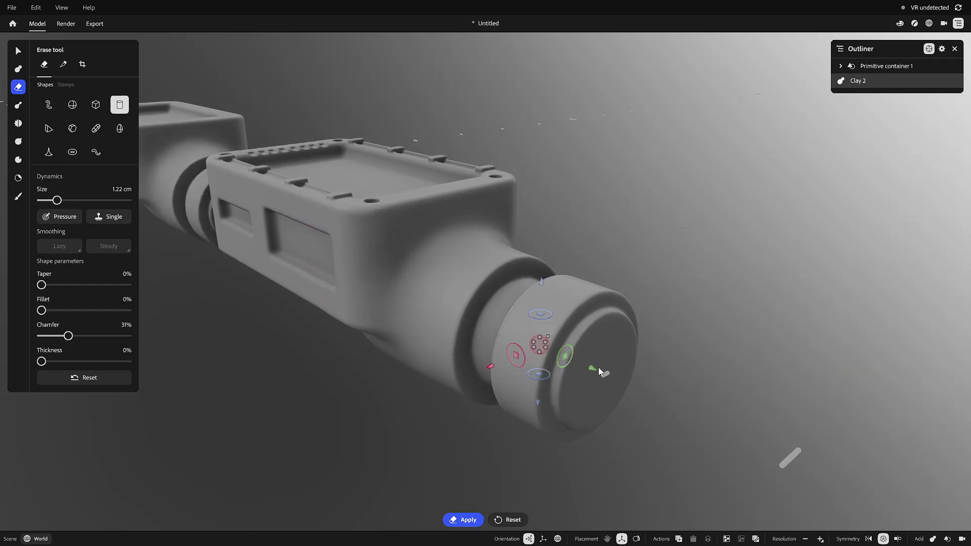
pyautogui.moveTo(598, 367)
pyautogui.mouseDown()
pyautogui.moveTo(625, 374)
pyautogui.moveTo(616, 371)
pyautogui.mouseUp()
pyautogui.moveTo(559, 291); pyautogui.dragTo(569, 213)
pyautogui.moveTo(569, 209)
pyautogui.mouseDown(button='middle')
pyautogui.moveTo(596, 363)
pyautogui.moveTo(625, 387)
pyautogui.mouseUp(button='middle')
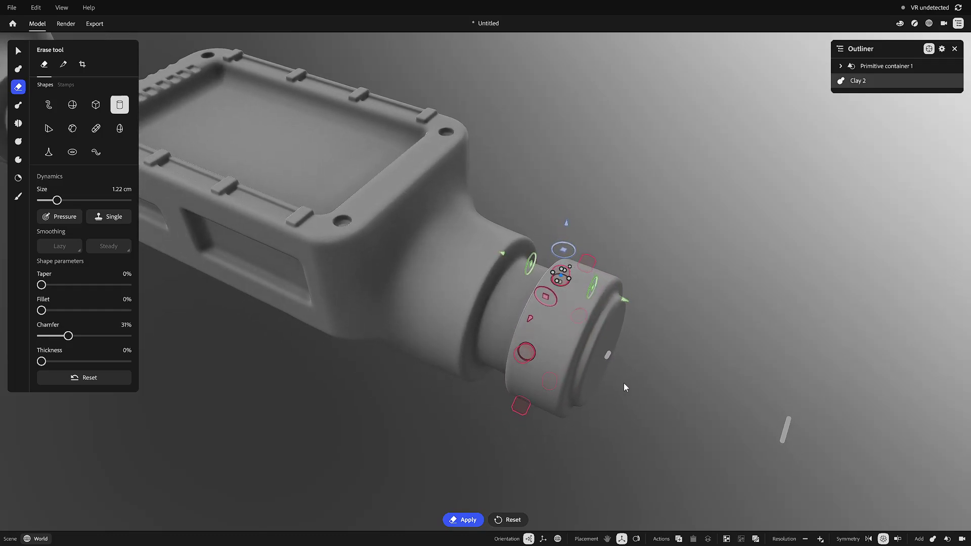
# Step: Shift the cylinder eraser lengthwise along the ring and erase six radially repeated lengthwise grooves into its surface
pyautogui.moveTo(604, 297); pyautogui.dragTo(688, 319)
pyautogui.keyDown('alt'); pyautogui.moveTo(693, 404); pyautogui.dragTo(599, 363); pyautogui.keyUp('alt')
pyautogui.keyDown('alt'); pyautogui.moveTo(728, 362); pyautogui.dragTo(607, 349); pyautogui.keyUp('alt')
pyautogui.moveTo(715, 306); pyautogui.dragTo(568, 302, button='middle')
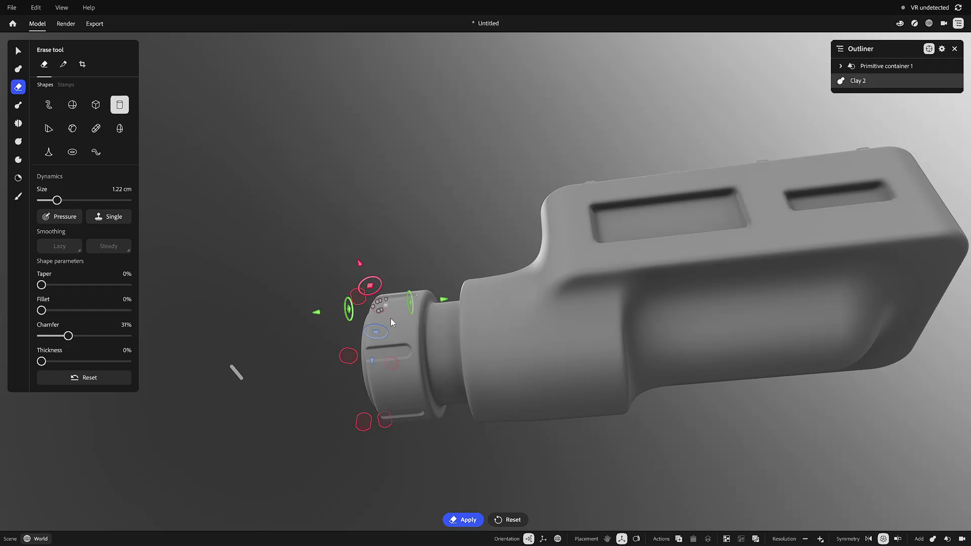
pyautogui.moveTo(391, 322); pyautogui.dragTo(418, 353, button='middle')
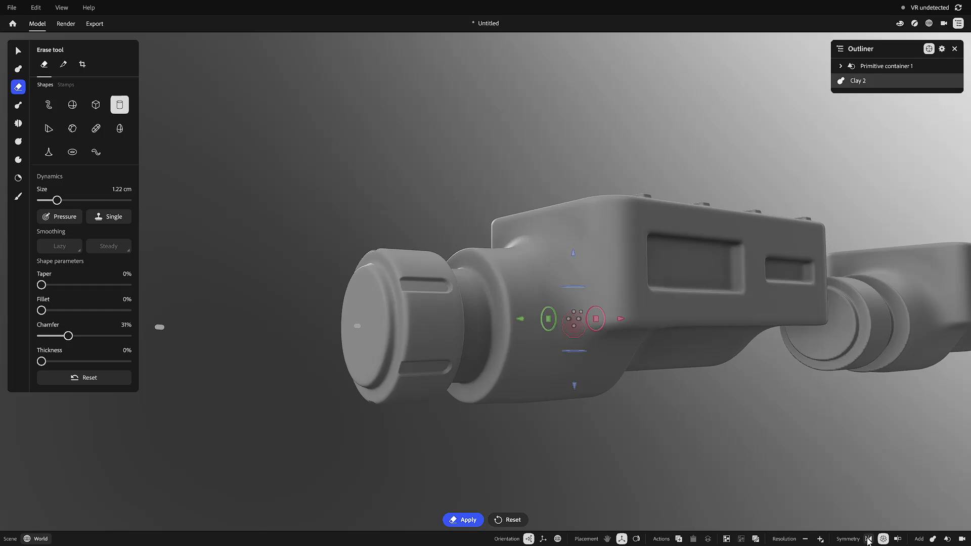
# Step: Replace the radial symmetry with mirror symmetry and move the cylinder eraser to the body's underside where it meets the round neck
pyautogui.click(882, 538)
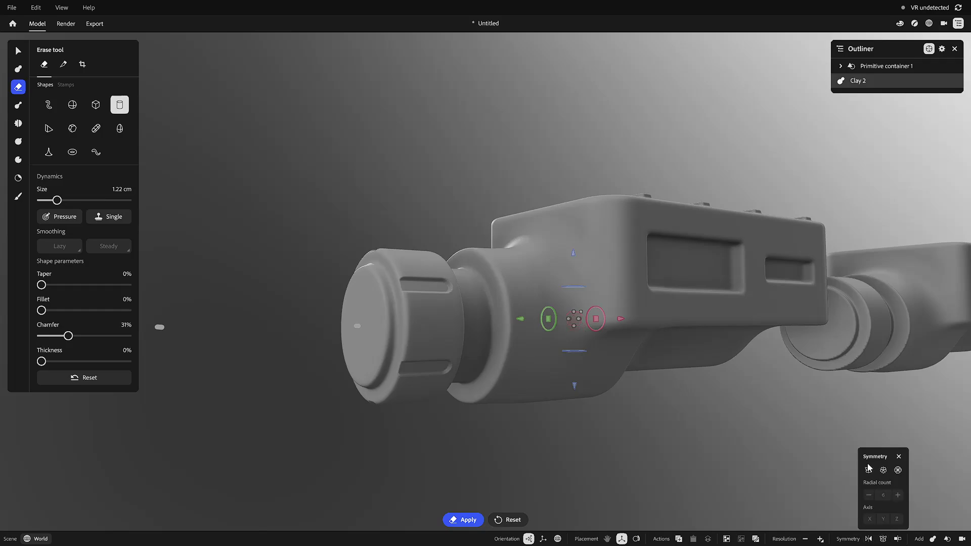
pyautogui.moveTo(705, 508); pyautogui.dragTo(600, 349, button='middle')
pyautogui.moveTo(577, 307); pyautogui.dragTo(498, 356)
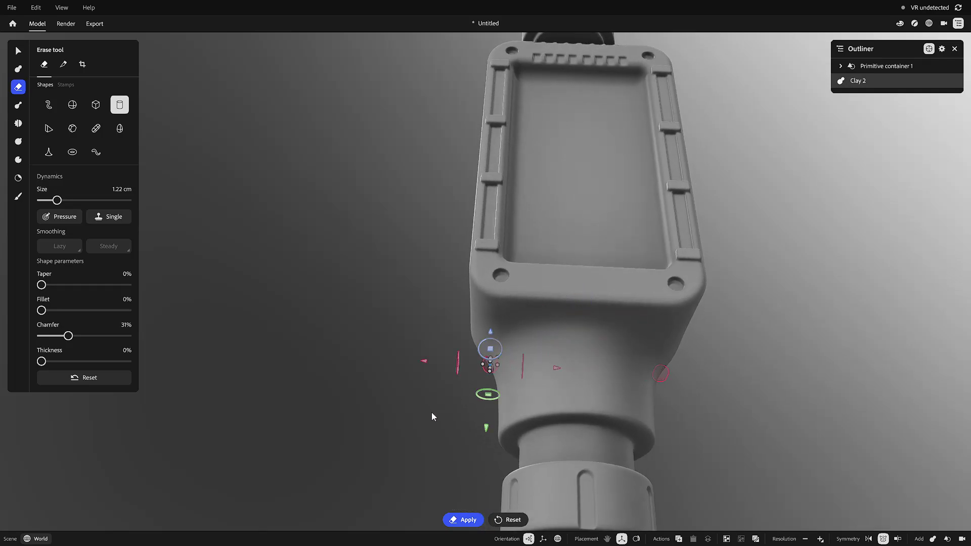
pyautogui.moveTo(431, 413); pyautogui.dragTo(603, 343, button='middle')
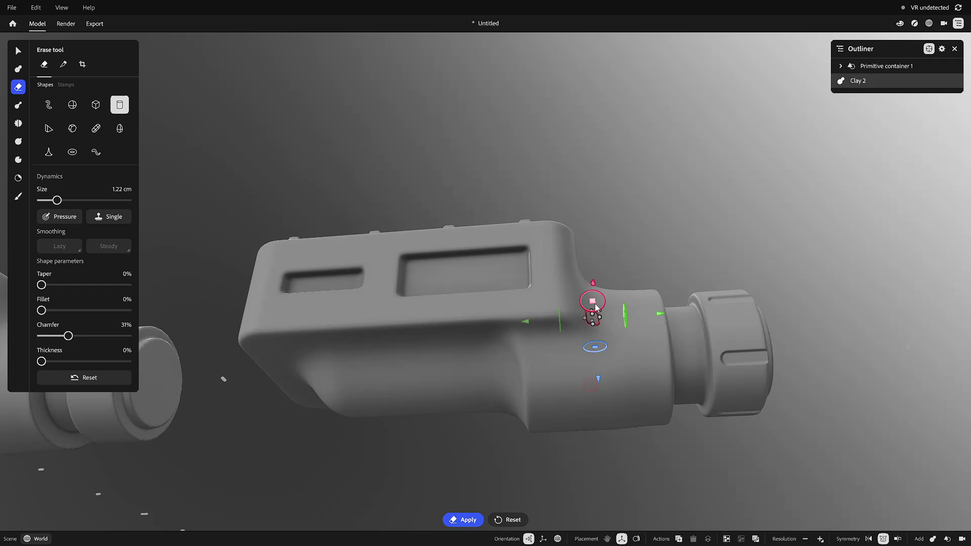
pyautogui.moveTo(595, 305); pyautogui.dragTo(541, 324)
pyautogui.moveTo(560, 324)
pyautogui.mouseDown(button='middle')
pyautogui.moveTo(523, 393)
pyautogui.moveTo(500, 399)
pyautogui.mouseUp(button='middle')
# Step: Enlarge the cylinder eraser to 2.90 cm and shift it into the blend between the box body and the round neck
pyautogui.scroll(5, 587, 338)
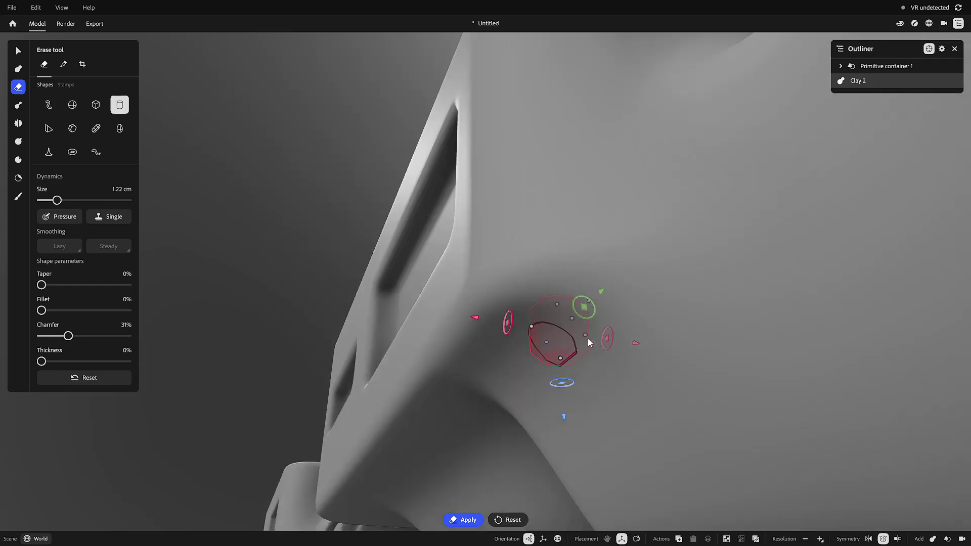
pyautogui.scroll(-3, 614, 375)
pyautogui.press(']')
pyautogui.press(']')
pyautogui.press(']')
pyautogui.press(']')
pyautogui.press(']')
pyautogui.press(']')
pyautogui.press(']')
pyautogui.press(']')
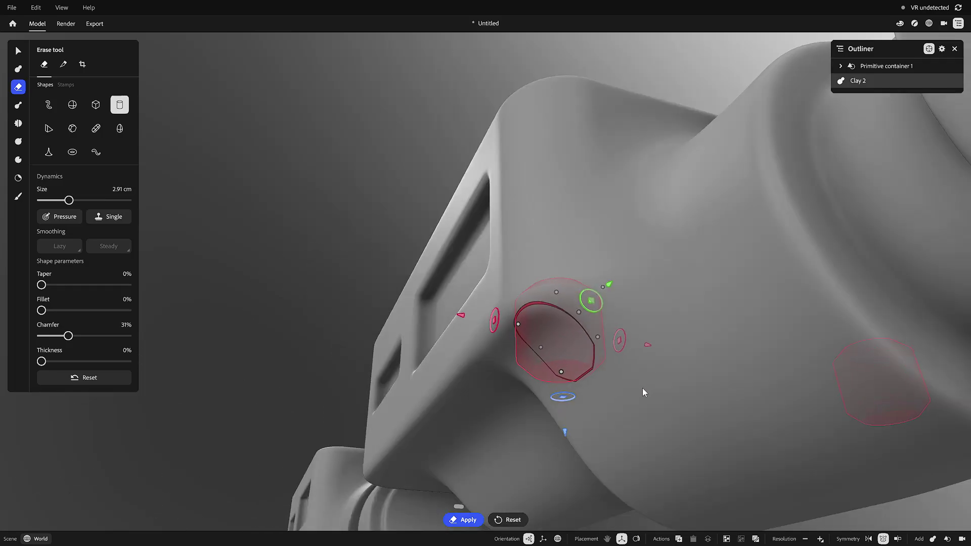
pyautogui.moveTo(562, 400); pyautogui.dragTo(730, 398, button='middle')
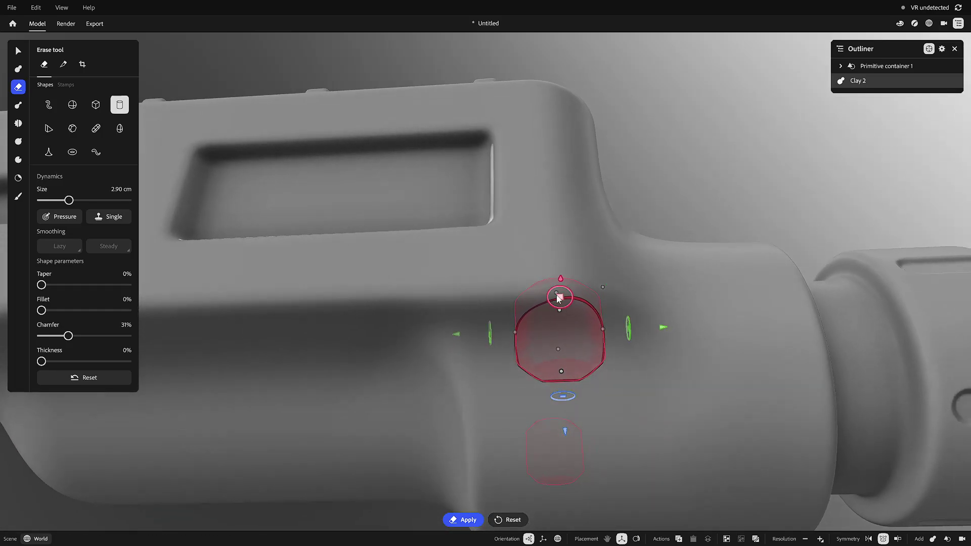
pyautogui.moveTo(558, 298); pyautogui.dragTo(546, 310)
pyautogui.moveTo(546, 310)
pyautogui.mouseDown(button='middle')
pyautogui.moveTo(644, 405)
pyautogui.moveTo(502, 408)
pyautogui.moveTo(565, 370)
pyautogui.mouseUp(button='middle')
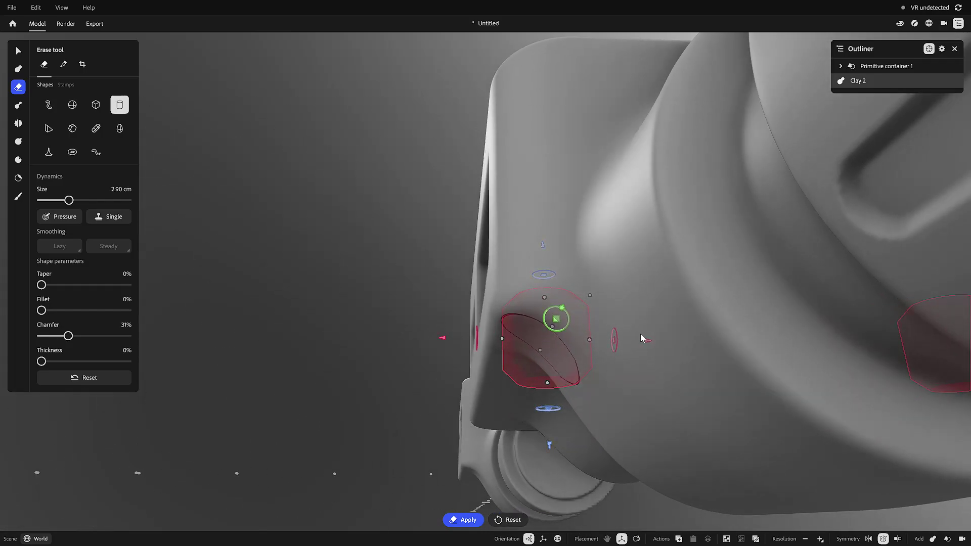
pyautogui.moveTo(645, 339); pyautogui.dragTo(656, 341)
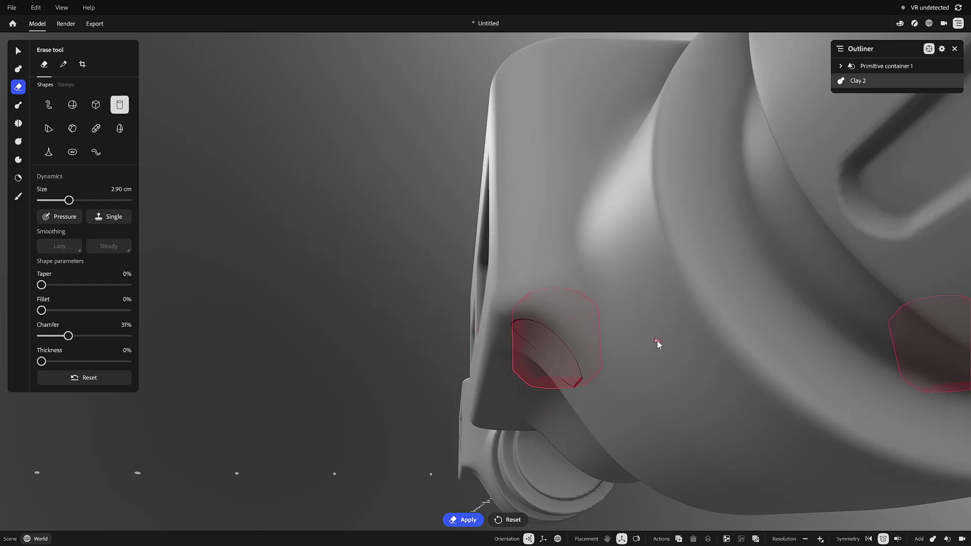
# Step: Lengthen the cylinder eraser downward, set its size to 5.83 cm, and erase a mirrored hole on each side of the neck
pyautogui.moveTo(556, 392); pyautogui.dragTo(563, 520)
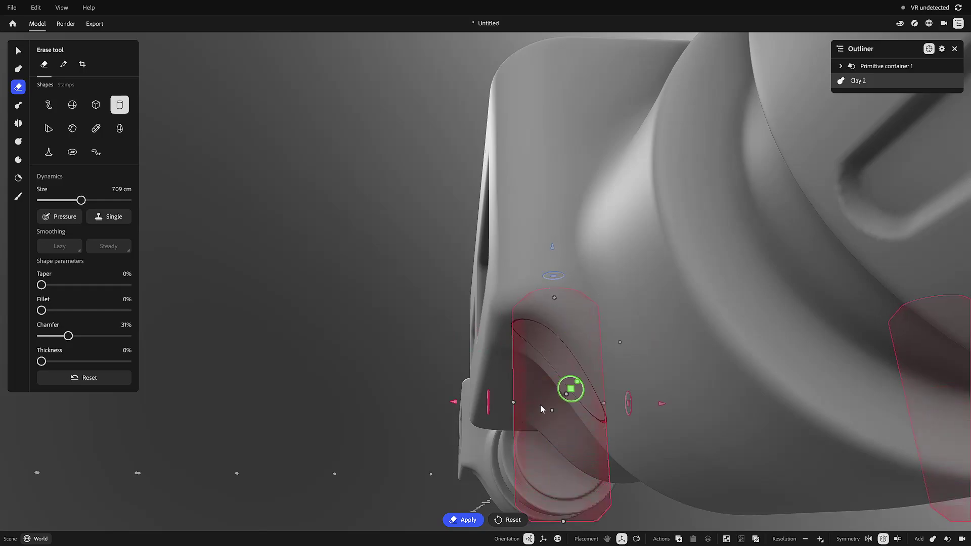
pyautogui.scroll(-4, 696, 447)
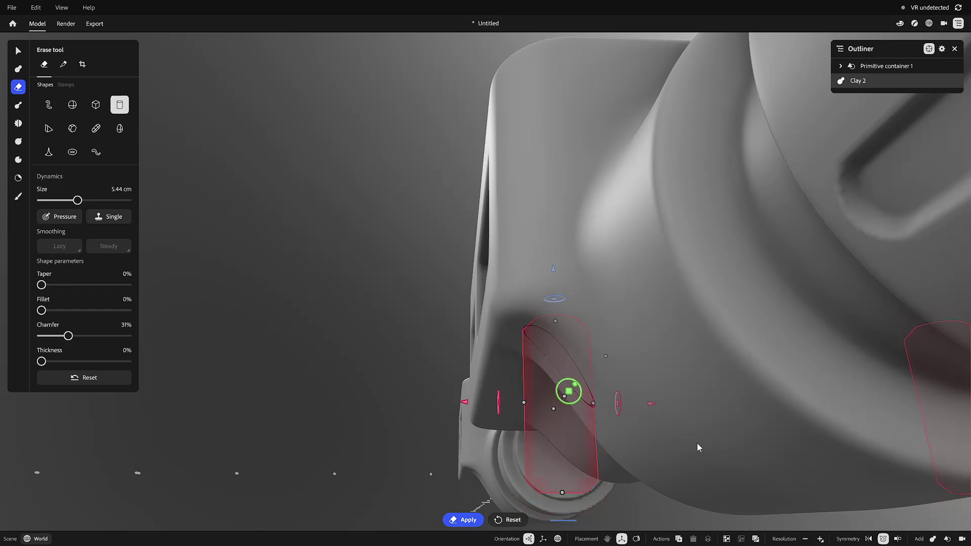
pyautogui.scroll(1, 698, 447)
pyautogui.keyDown('alt'); pyautogui.moveTo(410, 373); pyautogui.dragTo(612, 407); pyautogui.keyUp('alt')
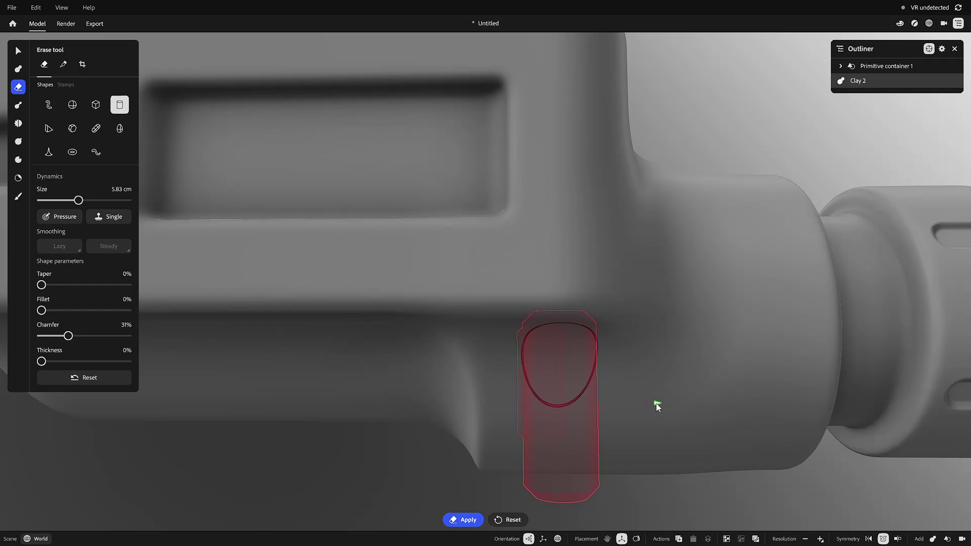
pyautogui.keyDown('alt'); pyautogui.moveTo(718, 418); pyautogui.dragTo(639, 354); pyautogui.keyUp('alt')
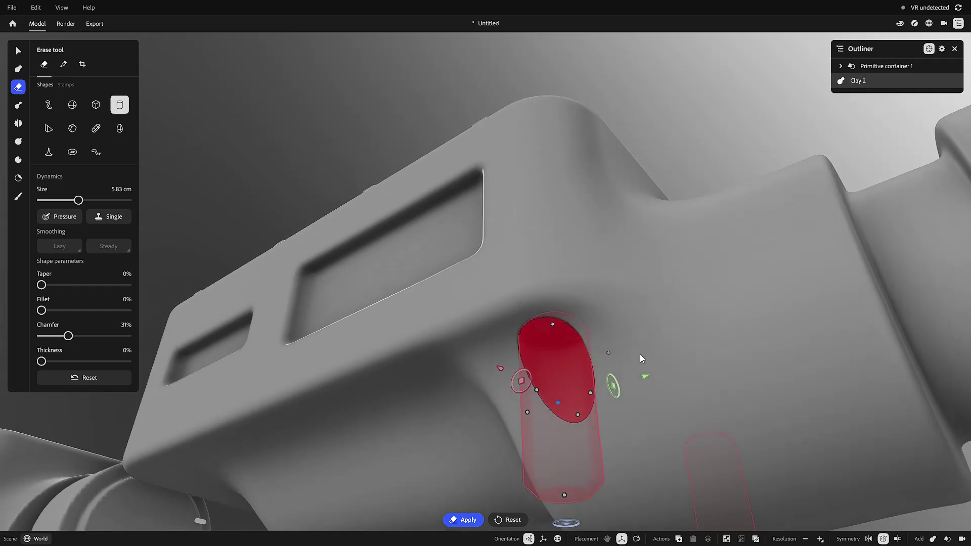
# Step: Widen the cylinder eraser, shorten it to a size of 6.50 cm, and erase a mirrored counterbore around each neck hole
pyautogui.moveTo(551, 326); pyautogui.dragTo(548, 314)
pyautogui.keyDown('ctrl'); pyautogui.moveTo(669, 383); pyautogui.dragTo(698, 382, button='right'); pyautogui.keyUp('ctrl')
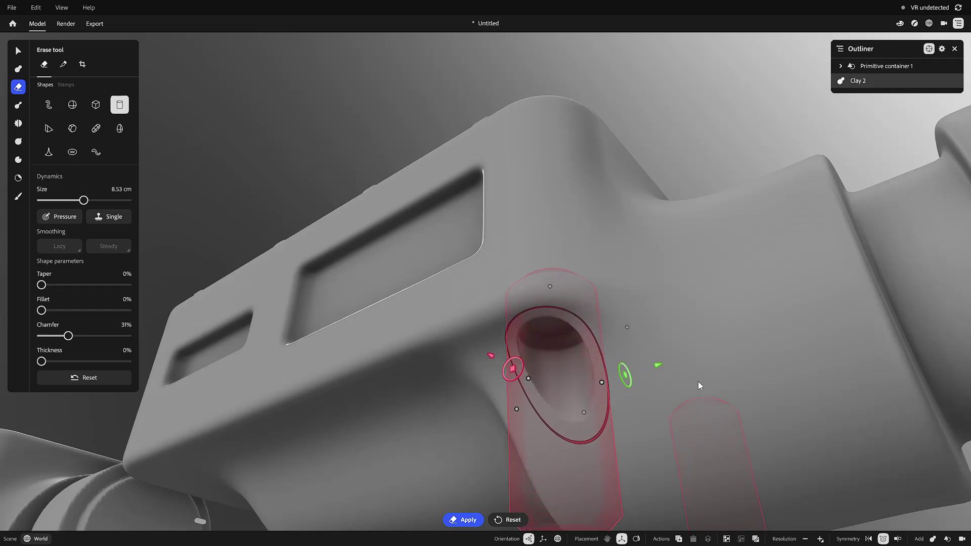
pyautogui.keyDown('ctrl'); pyautogui.moveTo(551, 289); pyautogui.dragTo(561, 338, button='right'); pyautogui.keyUp('ctrl')
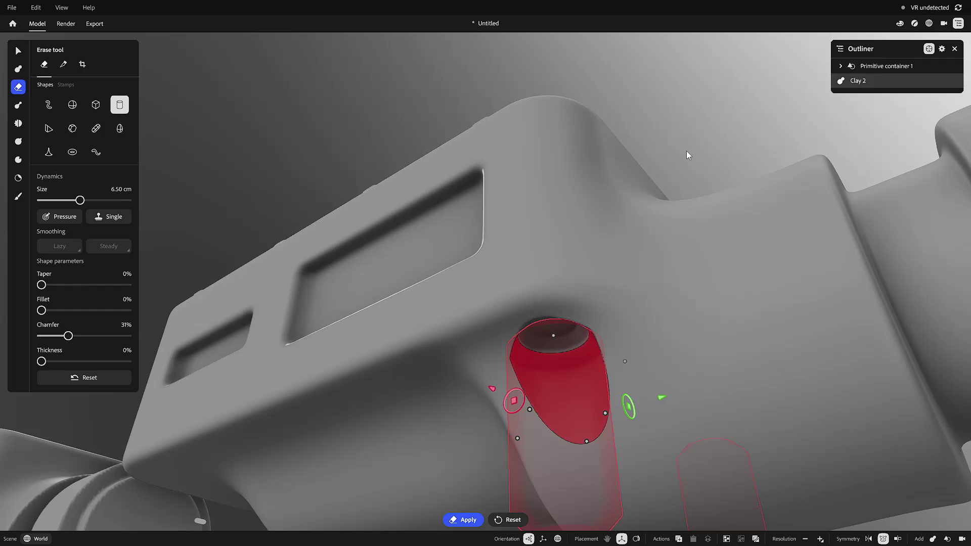
pyautogui.click(18, 51)
pyautogui.click(627, 110)
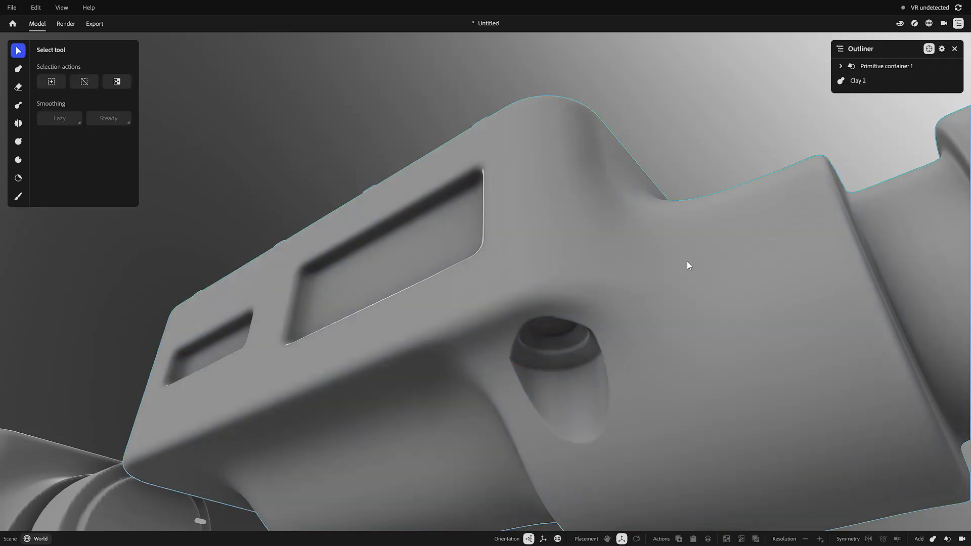
pyautogui.keyDown('alt'); pyautogui.moveTo(613, 283); pyautogui.dragTo(601, 341); pyautogui.keyUp('alt')
pyautogui.moveTo(601, 342); pyautogui.dragTo(539, 347, button='right')
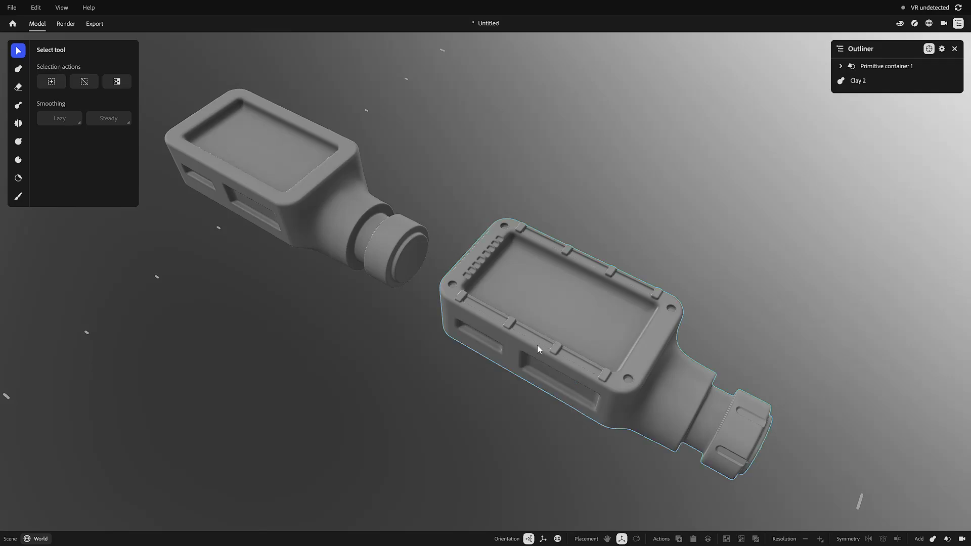